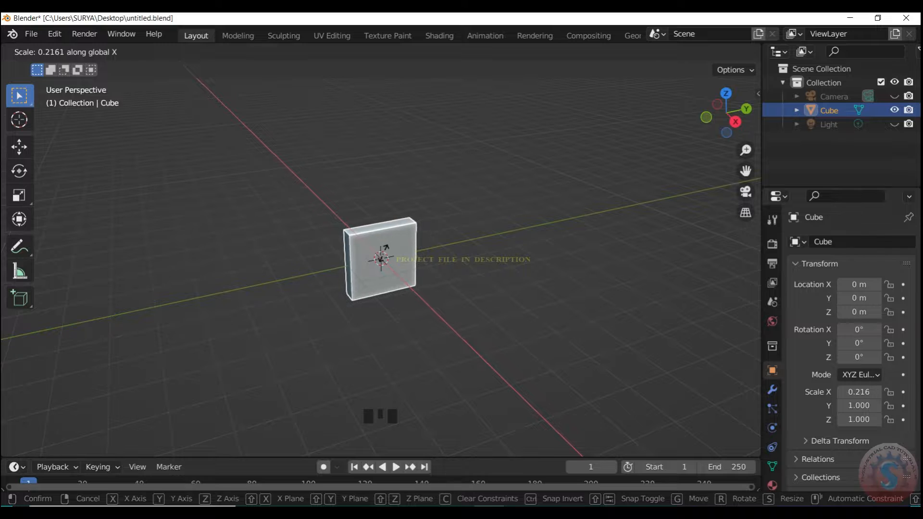
Thin the cube to about 0.216 scale along X and enter Edit Mode on it
click(416, 222)
scroll(416, 222, up, 3)
key(KP_3)
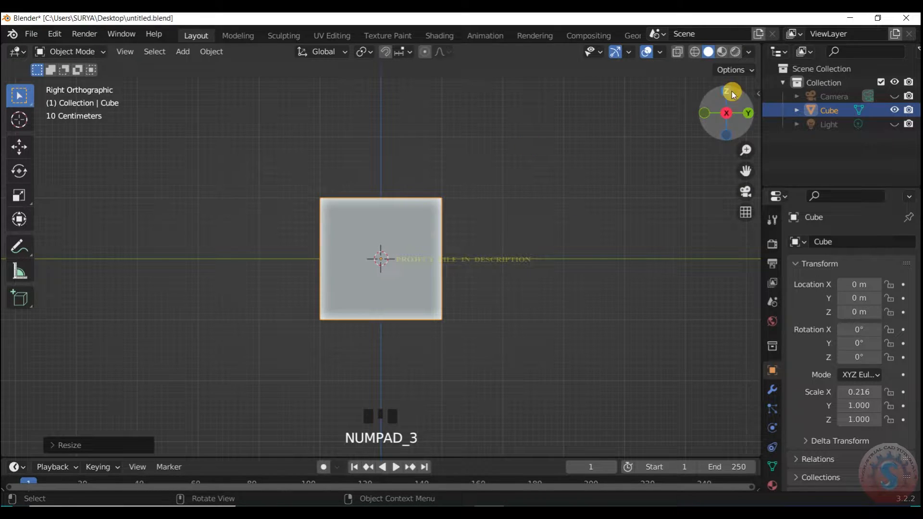
scroll(622, 121, up, 1)
click(72, 51)
click(73, 81)
scroll(707, 107, up, 1)
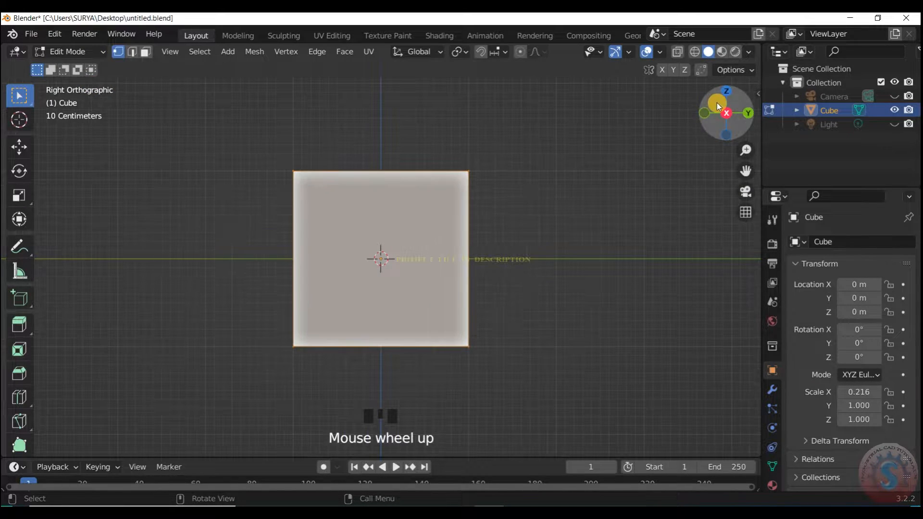
Move the slab's short top edge on the +Y side slightly inward along Y to slope that side
drag(719, 107, 676, 128)
click(464, 188)
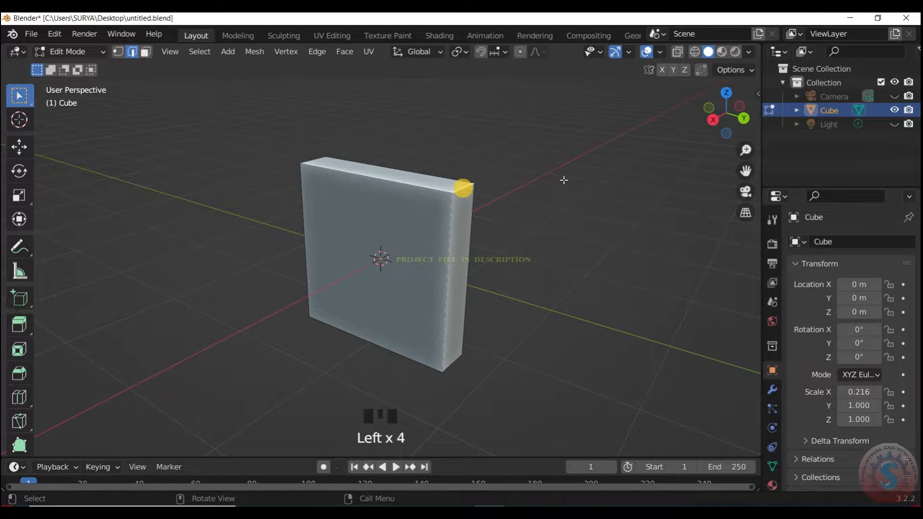
key(KP_3)
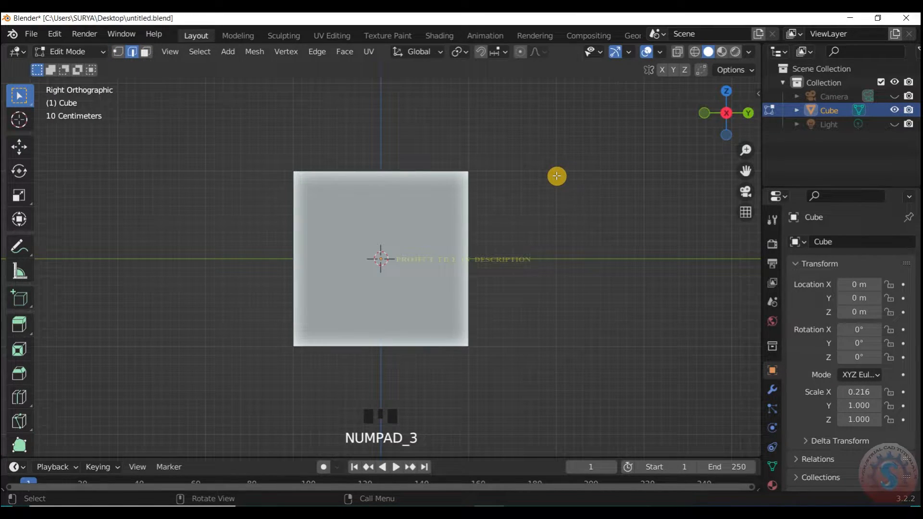
key(g)
key(y)
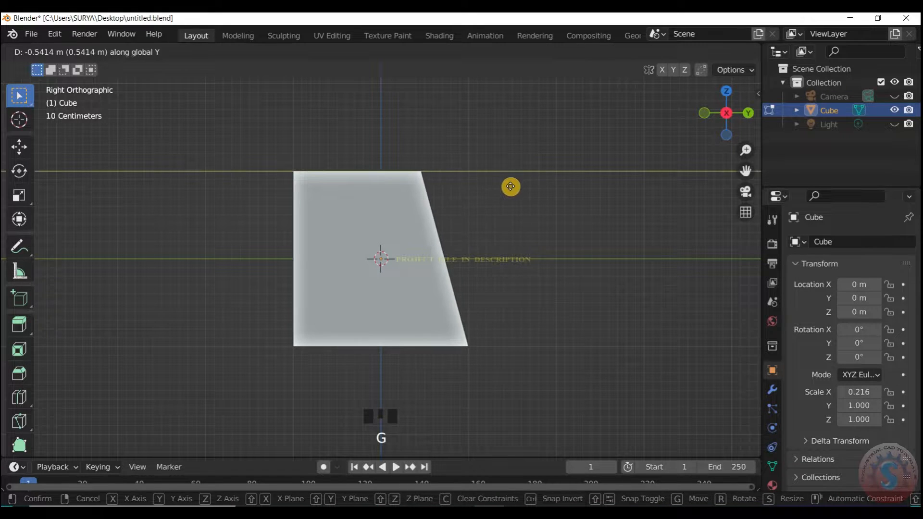
click(538, 187)
Move the short top edge on the -Y side inward along Y past the centre, leaving a narrow top with a steep slope
drag(733, 107, 583, 154)
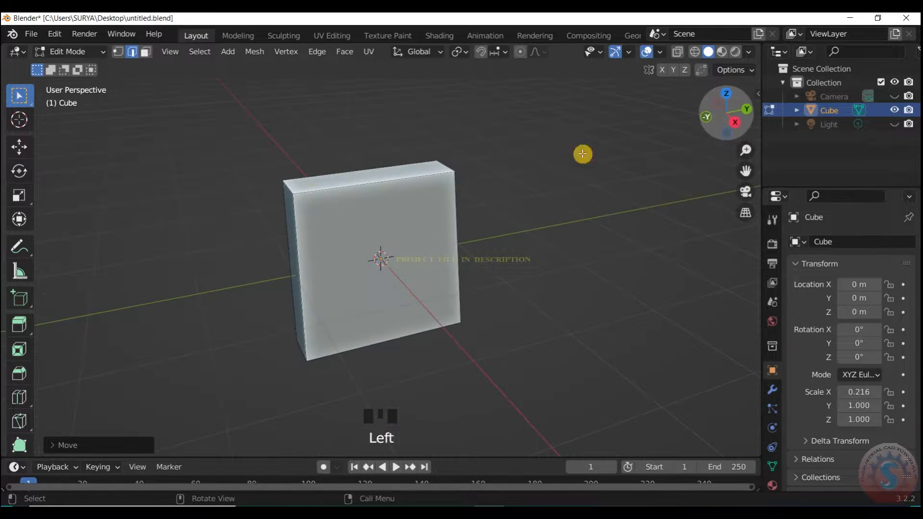
click(289, 186)
key(KP_3)
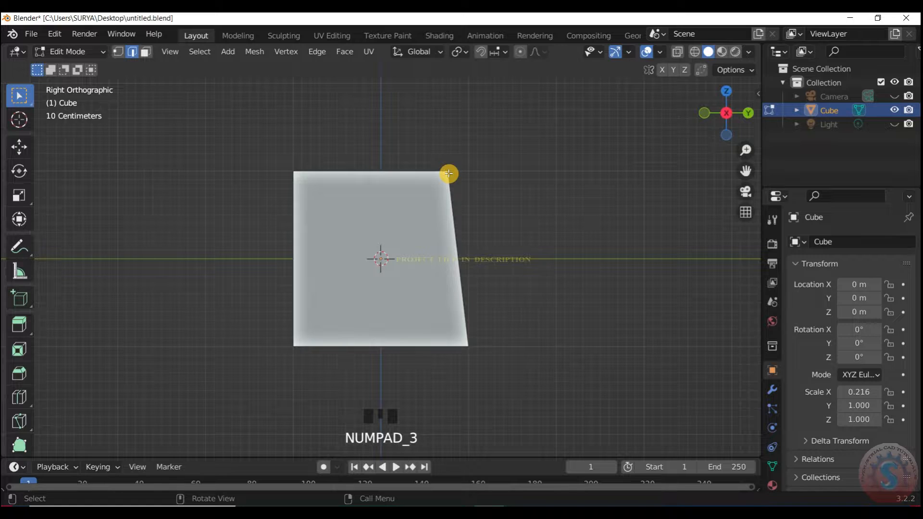
key(g)
key(y)
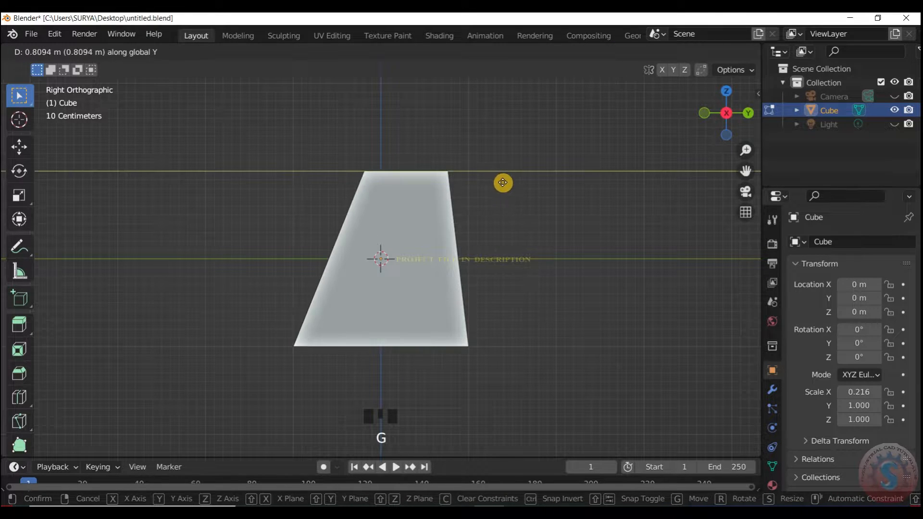
click(523, 184)
scroll(609, 212, up, 1)
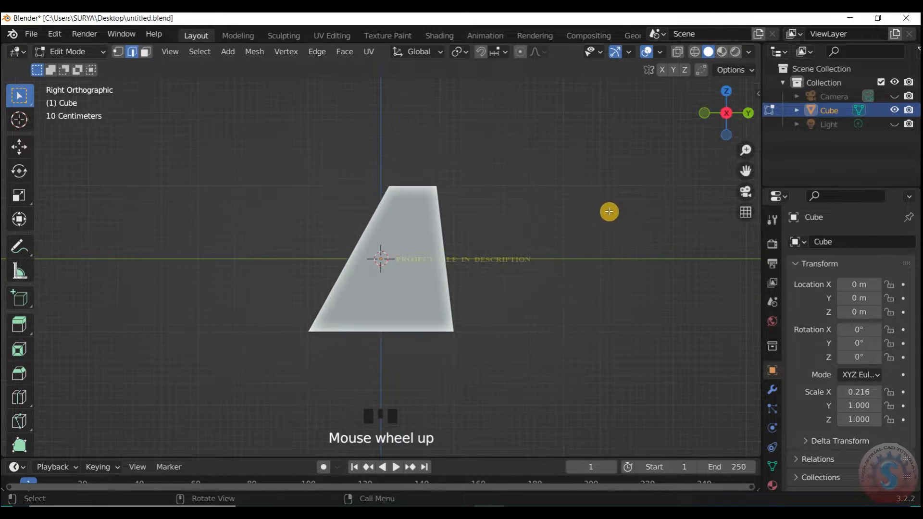
From the top view, move the long top edge on the +X side inward to taper that face
scroll(609, 212, up, 1)
drag(726, 113, 596, 140)
click(117, 52)
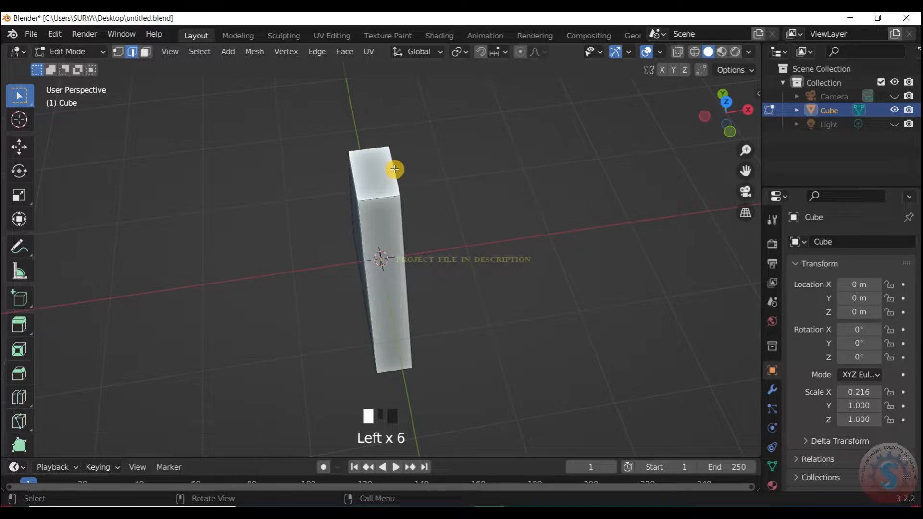
key(KP_7)
scroll(414, 210, up, 3)
key(g)
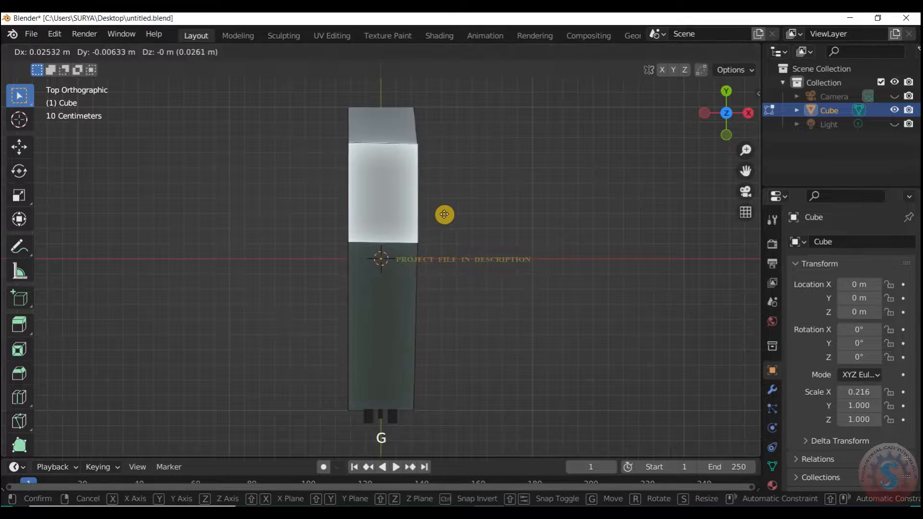
click(413, 216)
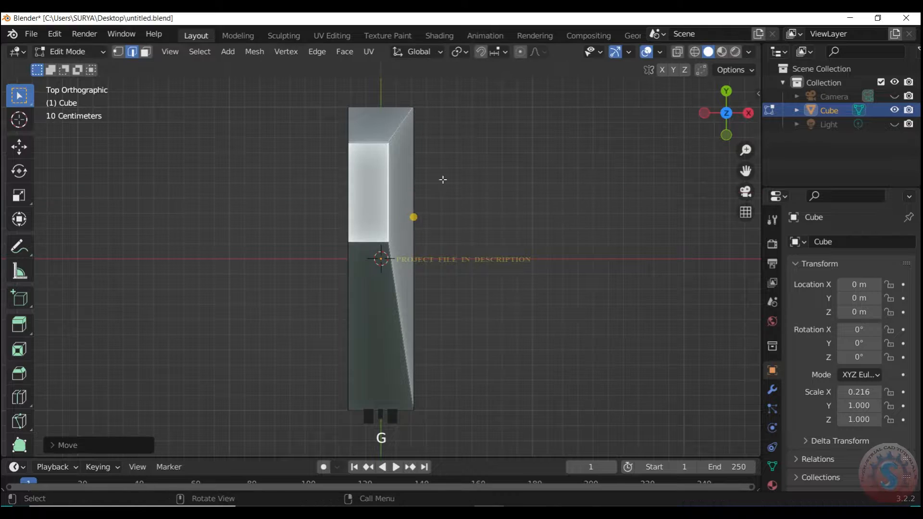
Move the long top edge on the -X side inward along X to match the opposite taper, and return to Object Mode
click(347, 183)
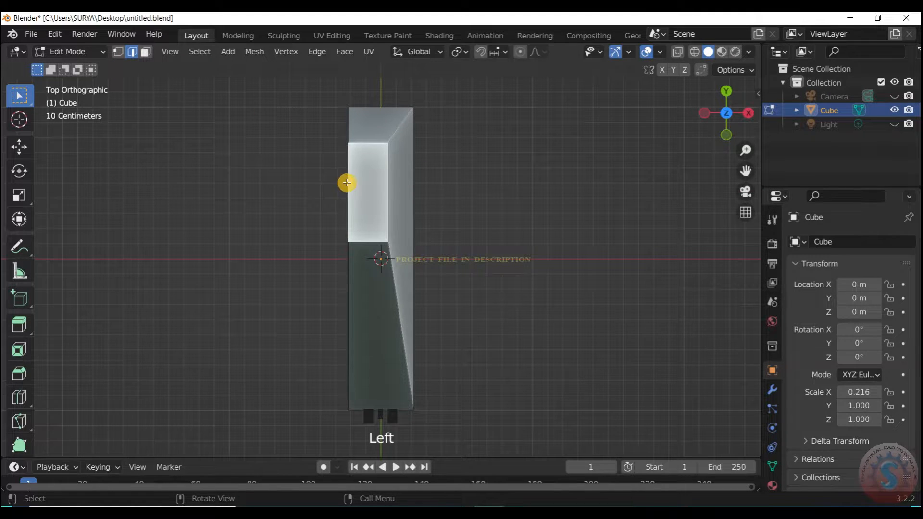
key(g)
key(x)
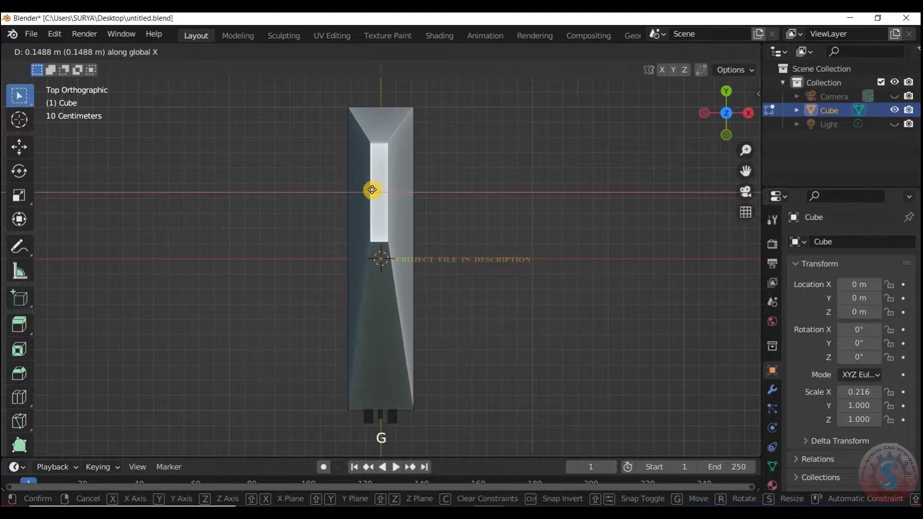
click(375, 189)
drag(705, 114, 683, 139)
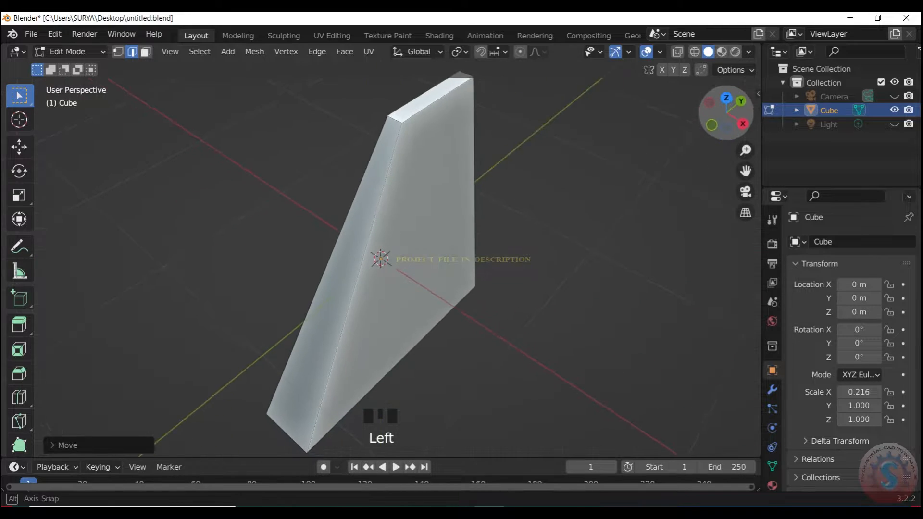
scroll(621, 175, down, 3)
click(67, 52)
click(72, 66)
click(449, 196)
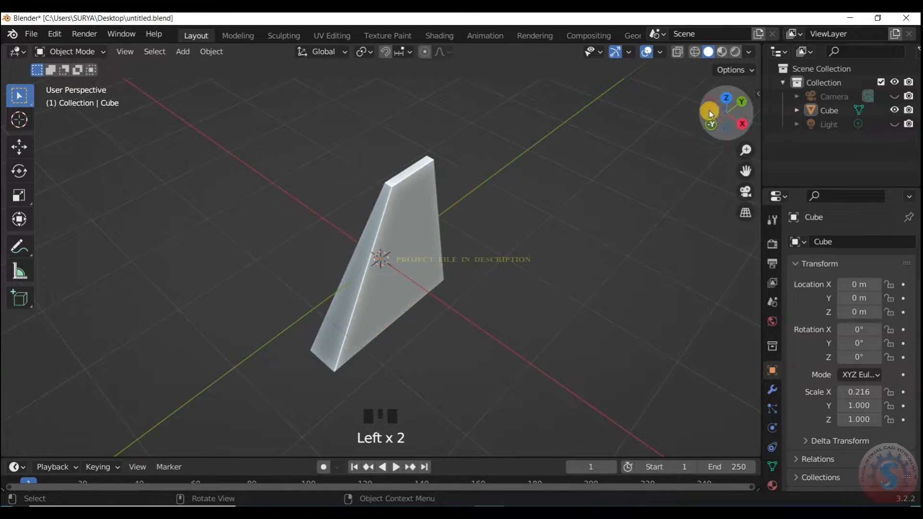
Enter Edit Mode on the tapered body and turn it to expose its underside
drag(709, 111, 555, 115)
click(72, 51)
click(67, 80)
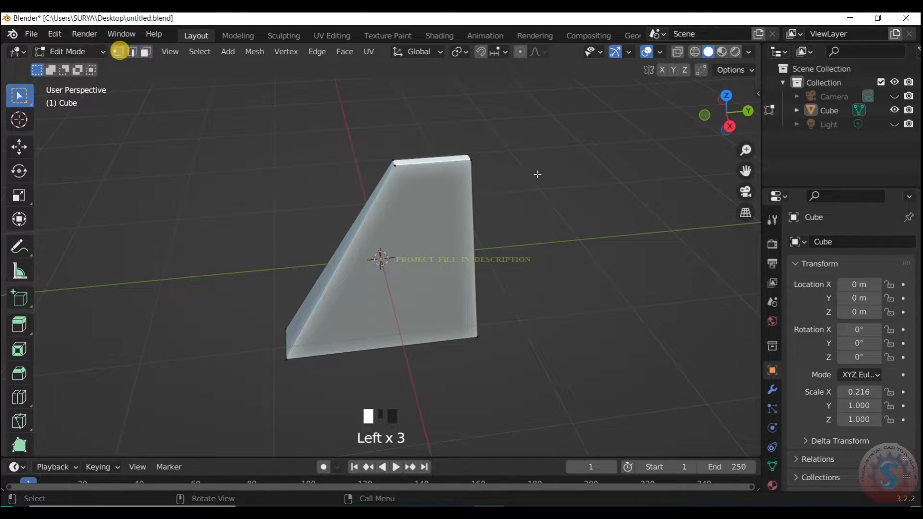
scroll(647, 116, up, 1)
drag(707, 128, 682, 91)
click(75, 52)
click(76, 81)
click(80, 53)
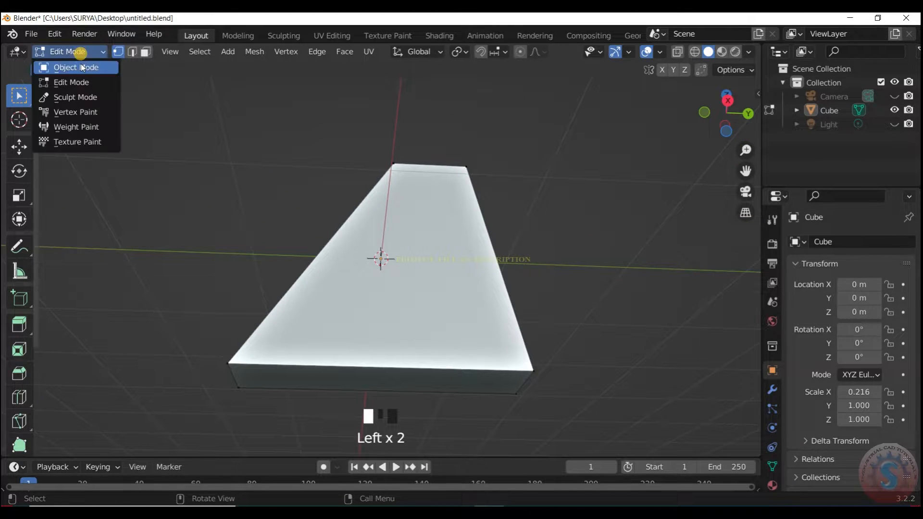
click(82, 68)
scroll(456, 202, down, 2)
click(78, 53)
click(77, 53)
Extrude the tapered body's bottom face downward by about 0.43 m and return to Object Mode
click(78, 52)
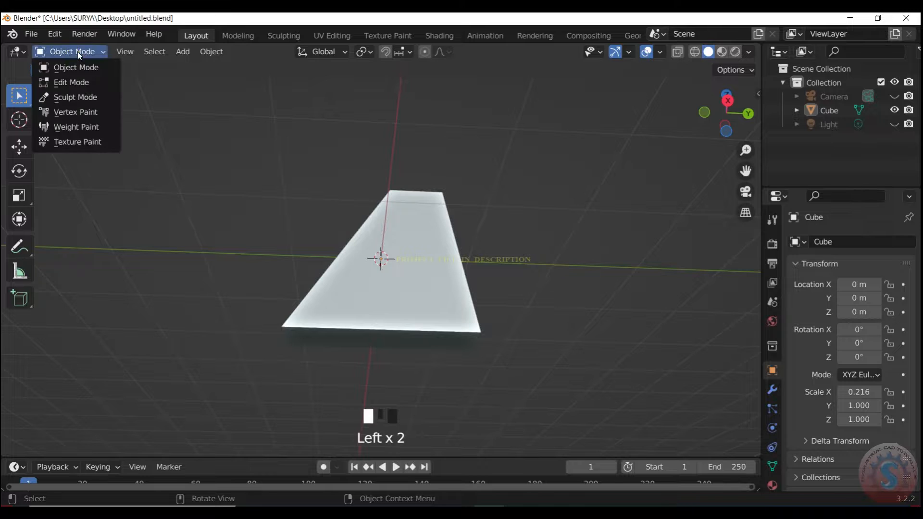
click(78, 81)
click(146, 52)
click(419, 339)
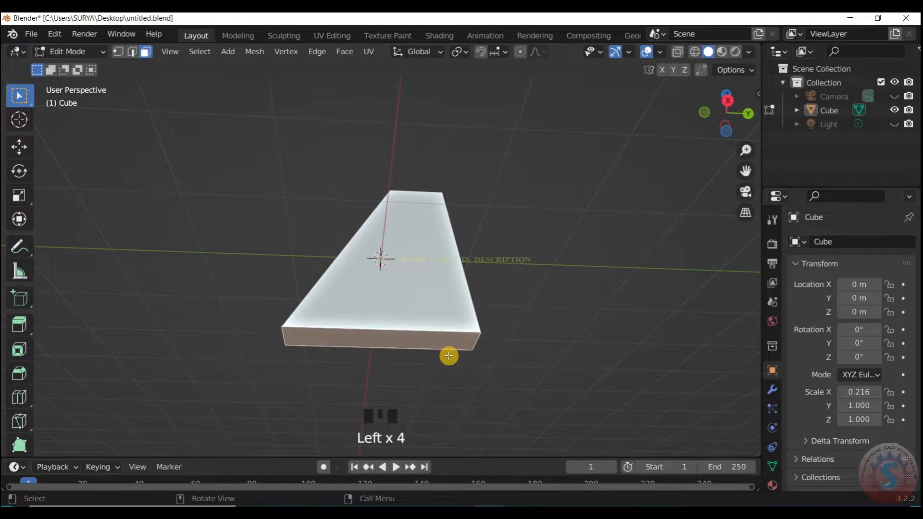
key(e)
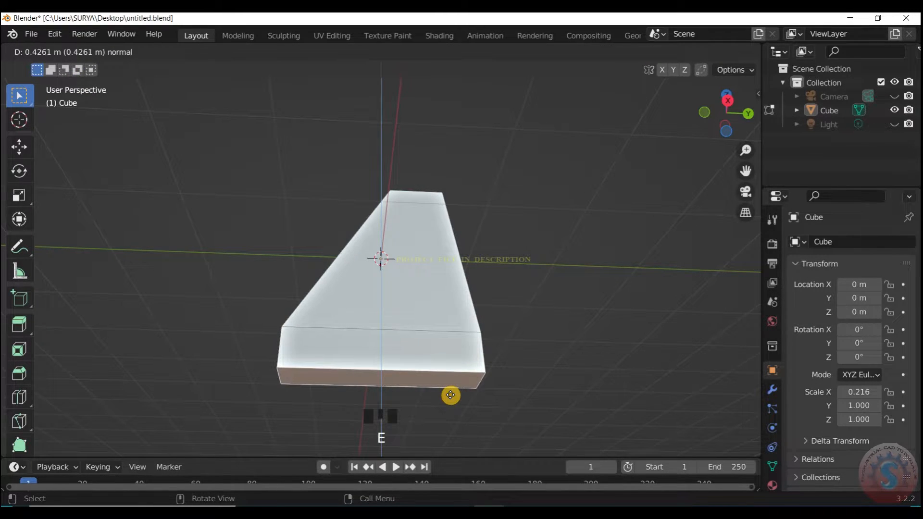
click(451, 395)
scroll(450, 394, down, 2)
drag(728, 112, 730, 153)
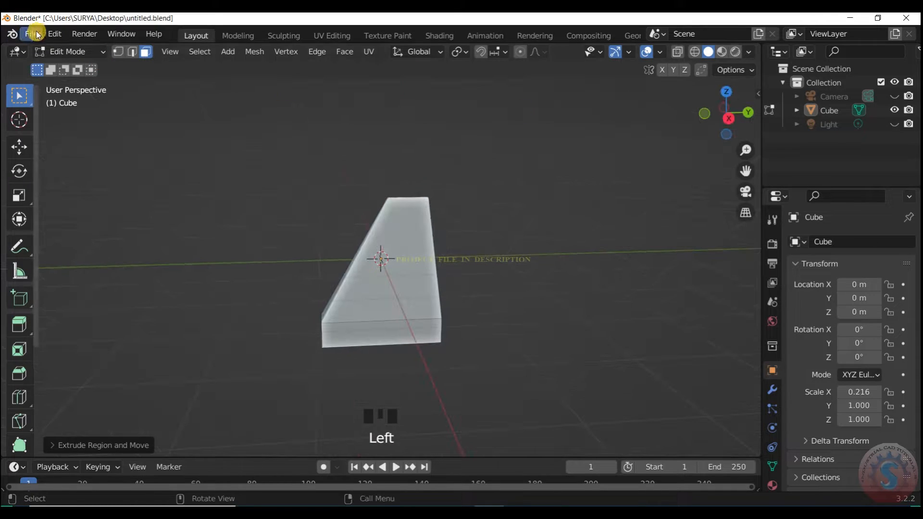
click(64, 51)
click(68, 69)
scroll(669, 207, up, 1)
drag(725, 114, 721, 114)
click(79, 53)
click(77, 82)
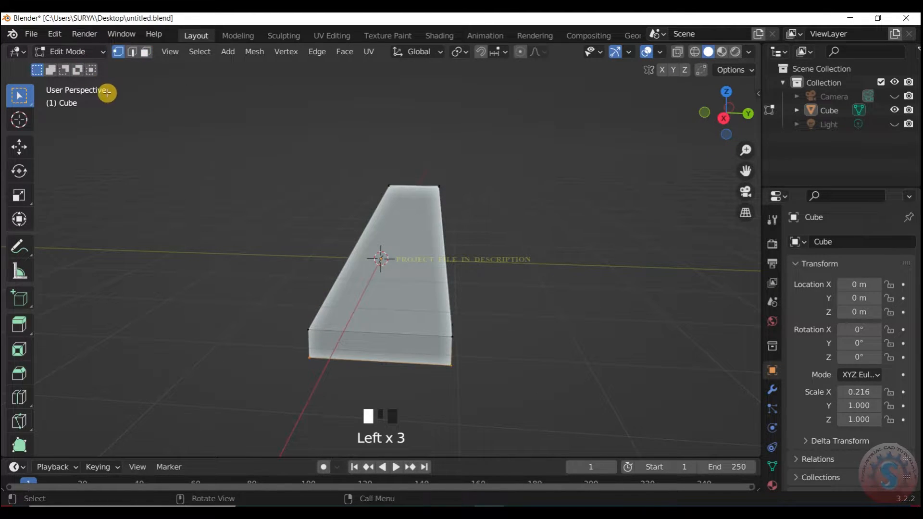
click(67, 52)
click(77, 66)
click(497, 152)
Duplicate the tapered body and scale the copy uniformly to about 0.56 of the original in the right view
key(KP_3)
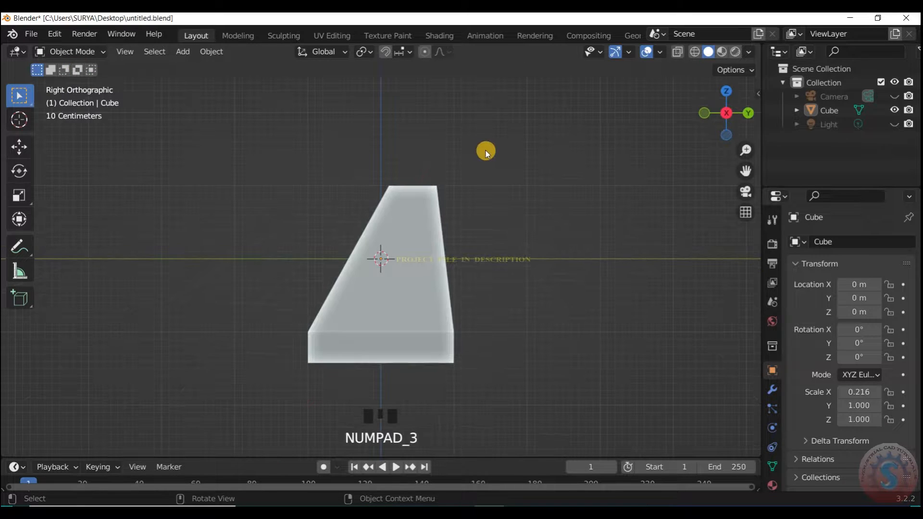
scroll(425, 241, down, 2)
click(443, 253)
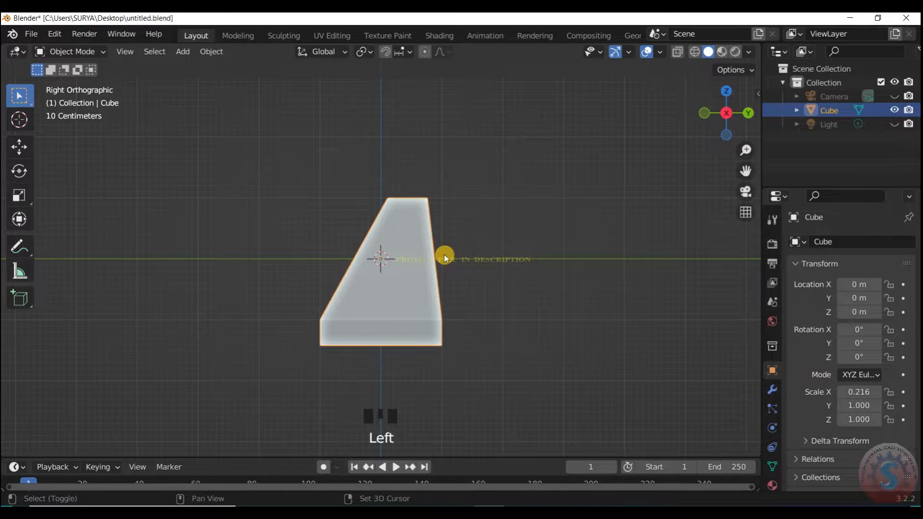
key(shift+d)
key(s)
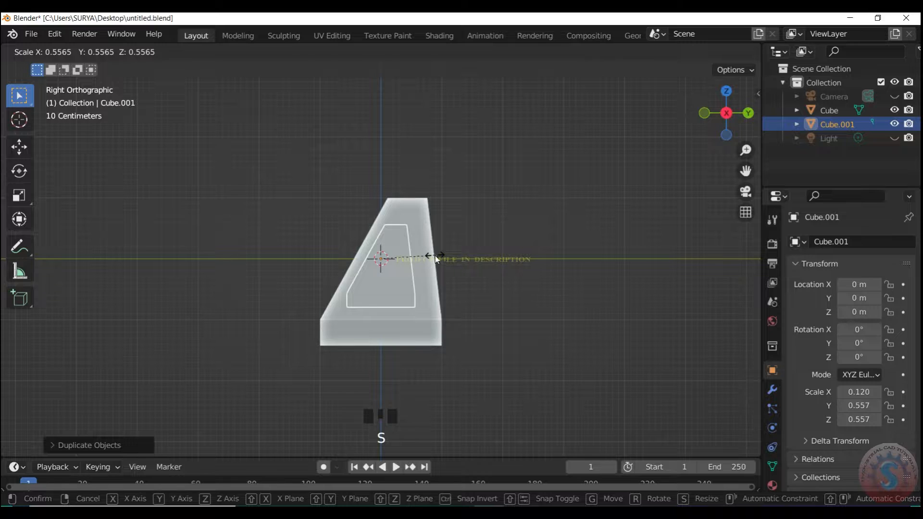
Stretch the copy to a Z scale of about 0.644 and shift it about 0.134 m along Y
key(s)
key(y)
key(z)
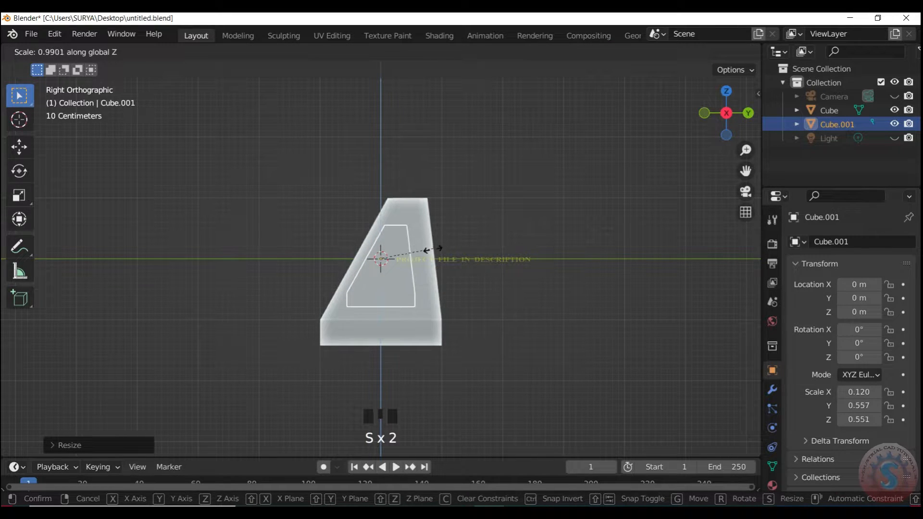
click(436, 227)
key(g)
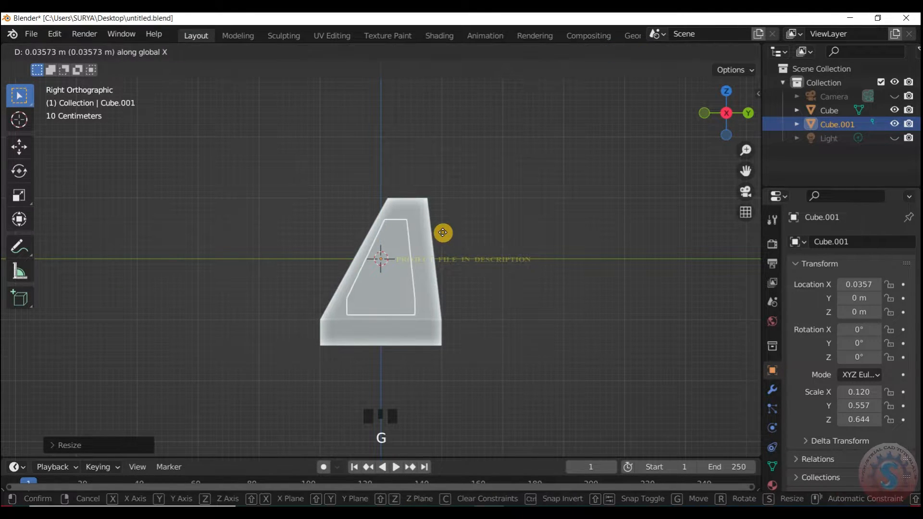
key(y)
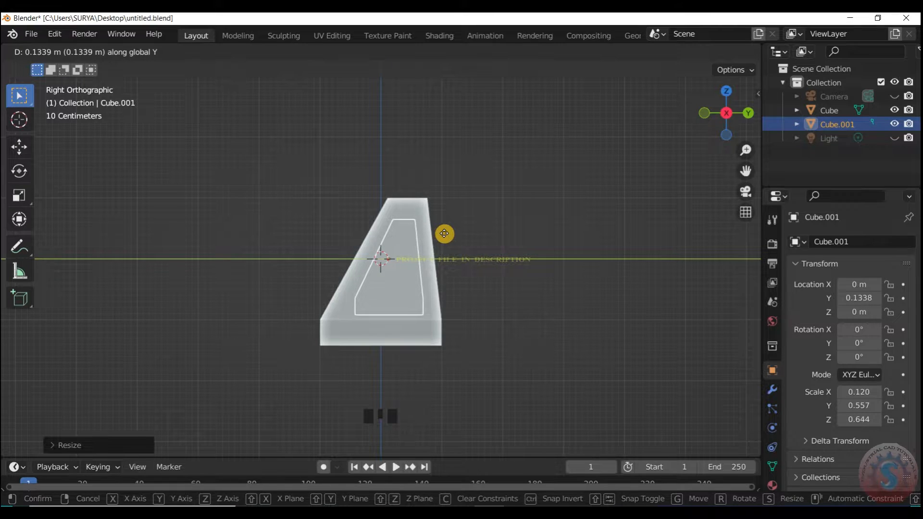
click(444, 234)
Enlarge the copy uniformly to a Y scale of about 0.622 and raise it about 0.10 m along Z
key(s)
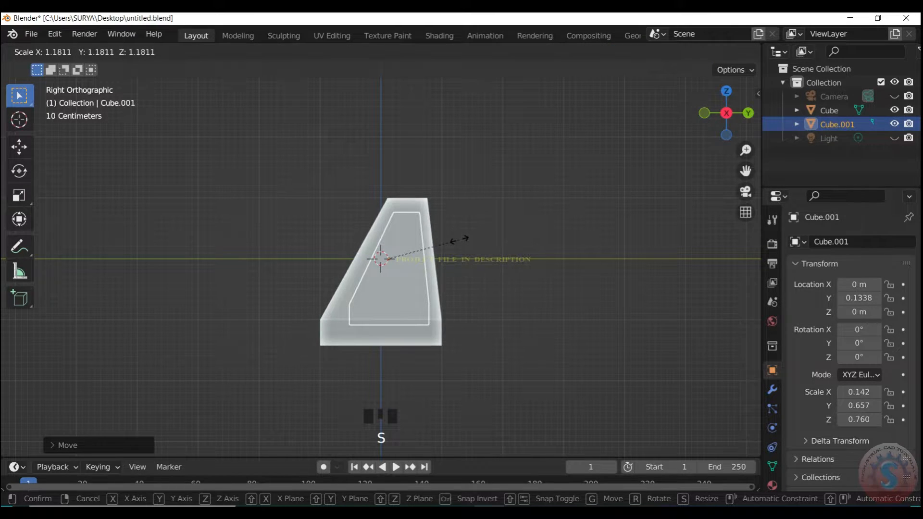
click(451, 243)
key(g)
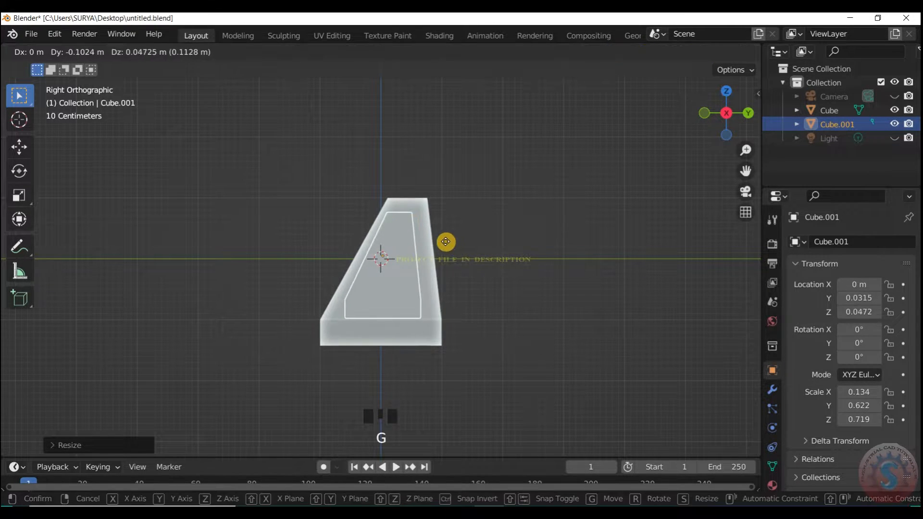
key(z)
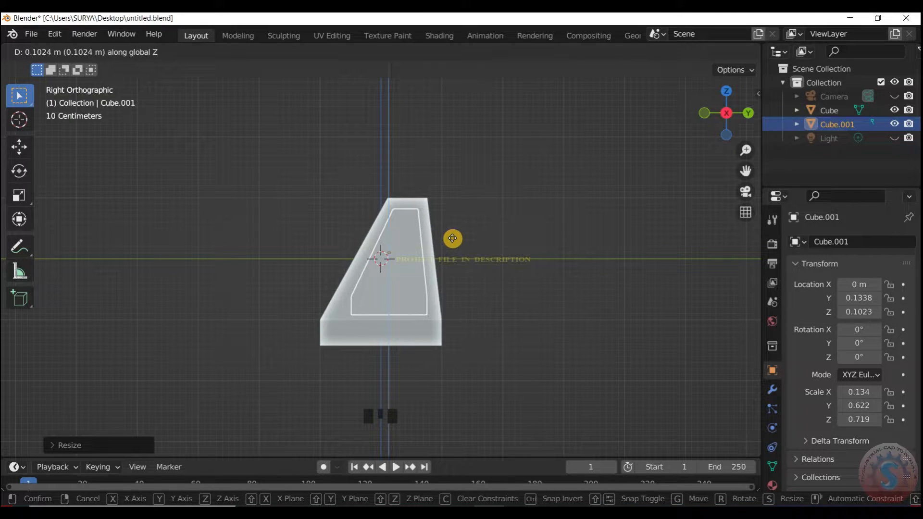
click(452, 239)
Widen the copy along X to a scale of about 0.413 so it protrudes through both sides of the original body
scroll(702, 118, down, 2)
drag(702, 118, 700, 116)
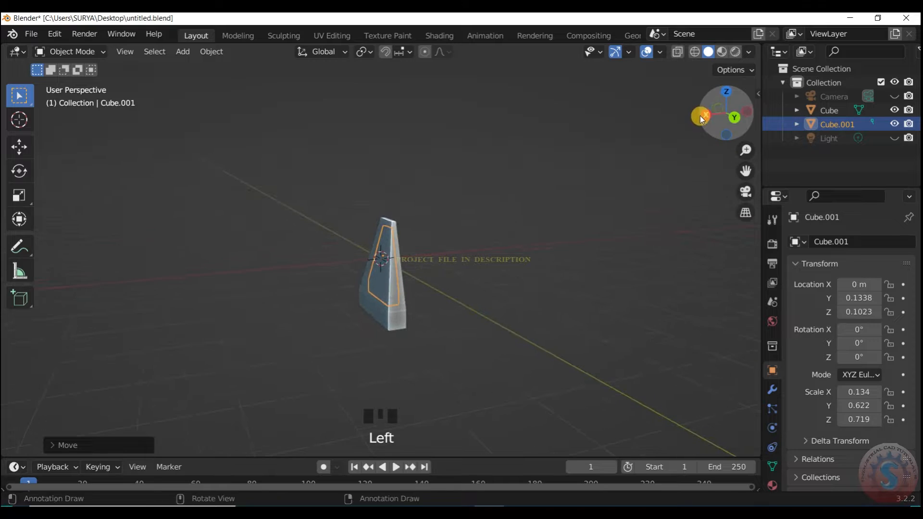
key(s)
key(y)
key(x)
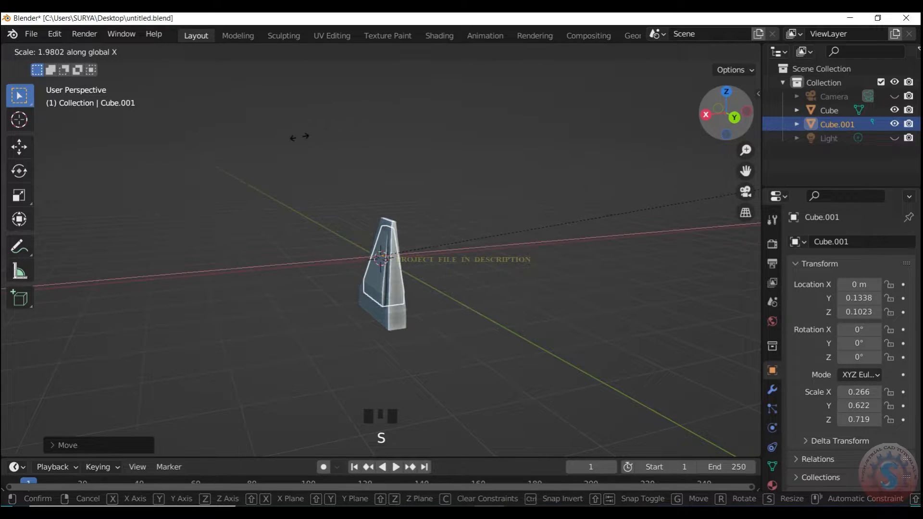
click(682, 149)
scroll(682, 148, down, 2)
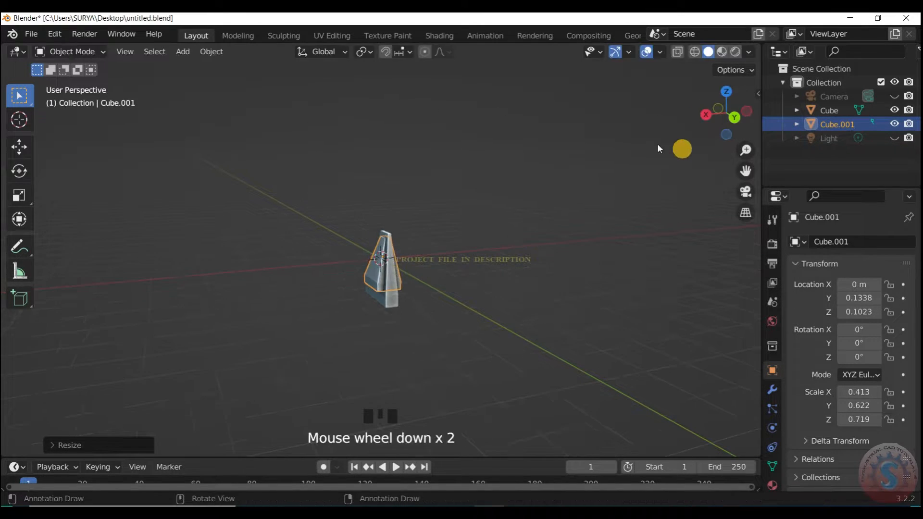
Subtract the smaller copy from the tapered body with a Bool Tool Brush Boolean Difference to cut a through opening
scroll(746, 115, up, 5)
drag(724, 109, 711, 110)
click(730, 117)
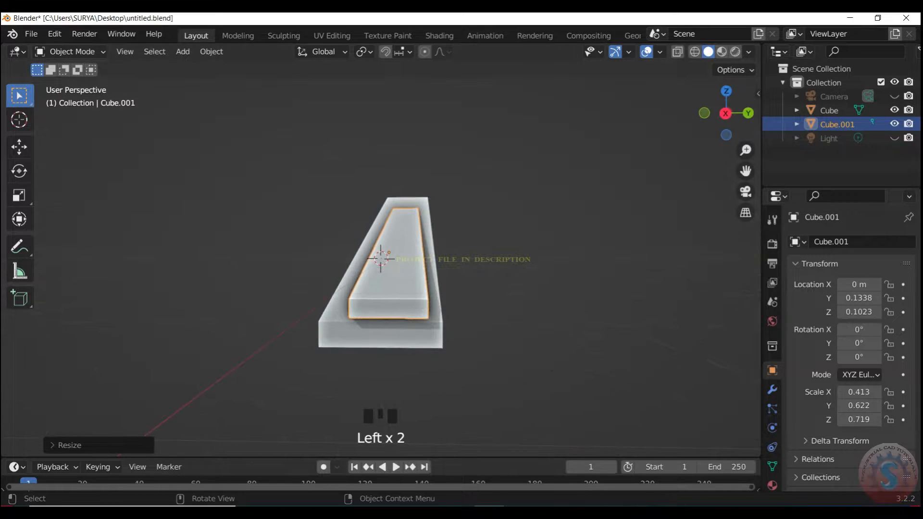
click(430, 298)
click(429, 296)
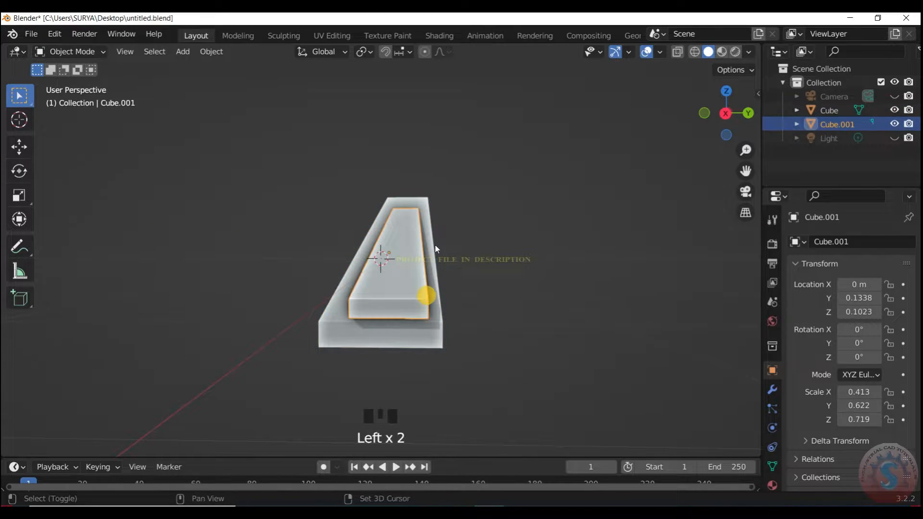
shift+click(431, 236)
click(773, 390)
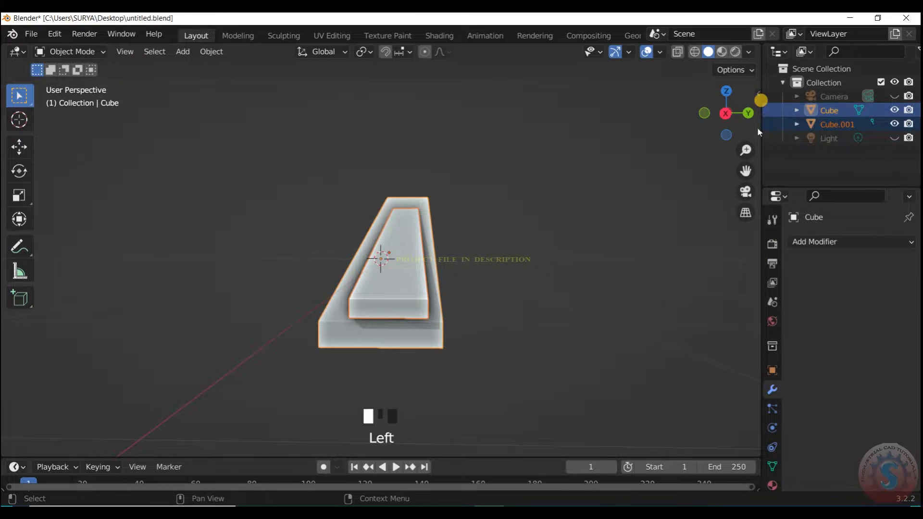
click(757, 98)
click(754, 246)
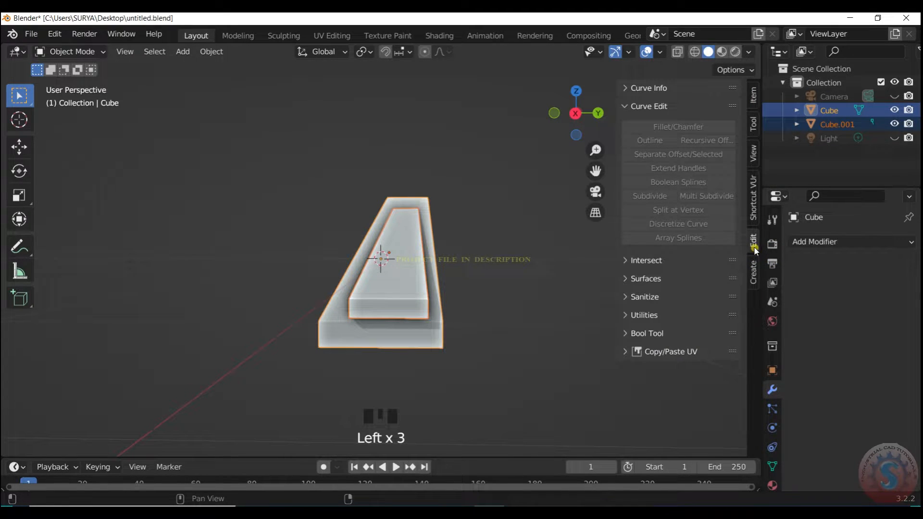
click(659, 339)
click(680, 440)
scroll(584, 111, up, 1)
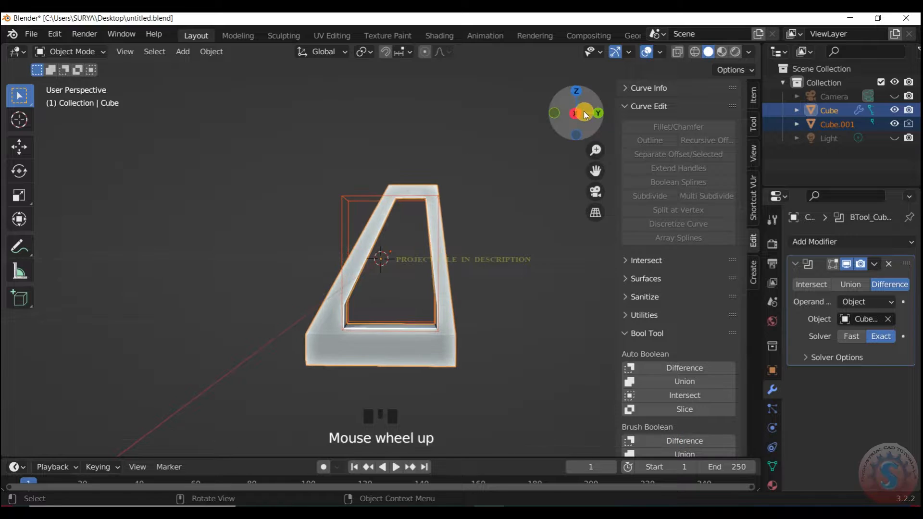
drag(584, 111, 528, 131)
click(529, 131)
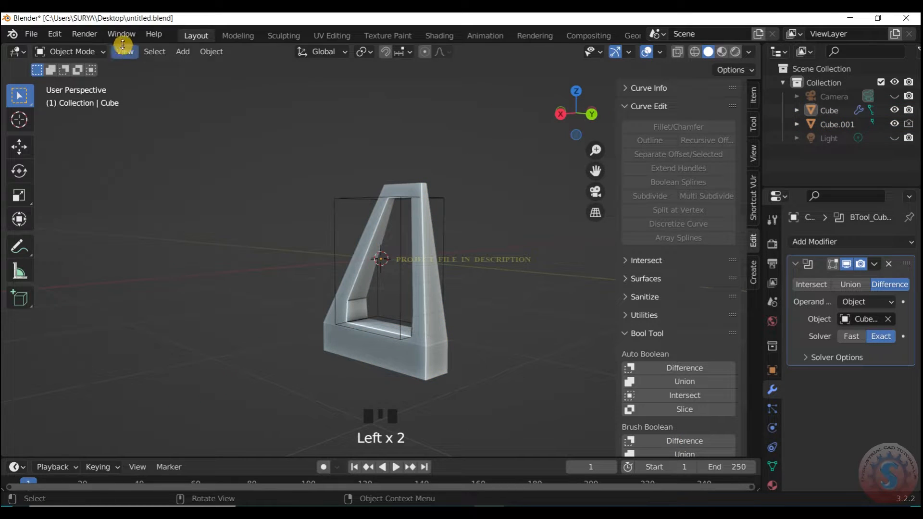
click(82, 51)
click(80, 81)
click(88, 63)
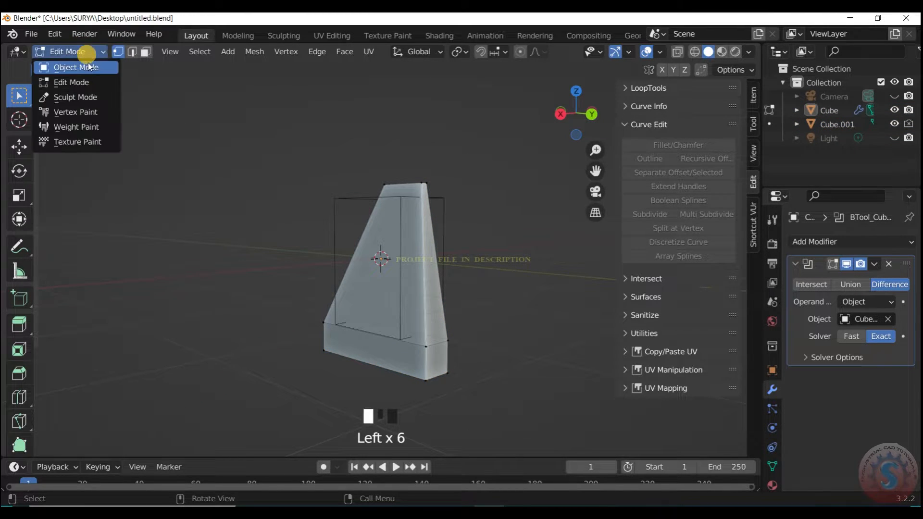
click(118, 51)
click(345, 210)
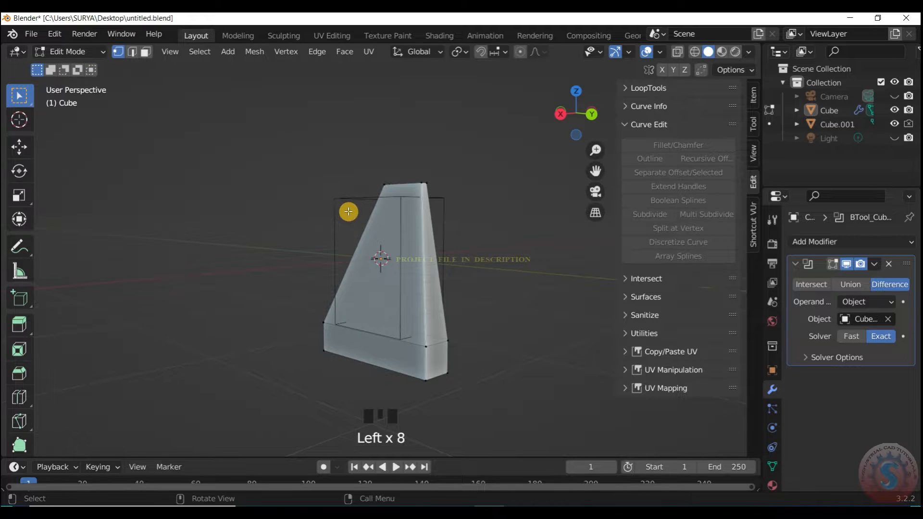
click(75, 53)
click(75, 64)
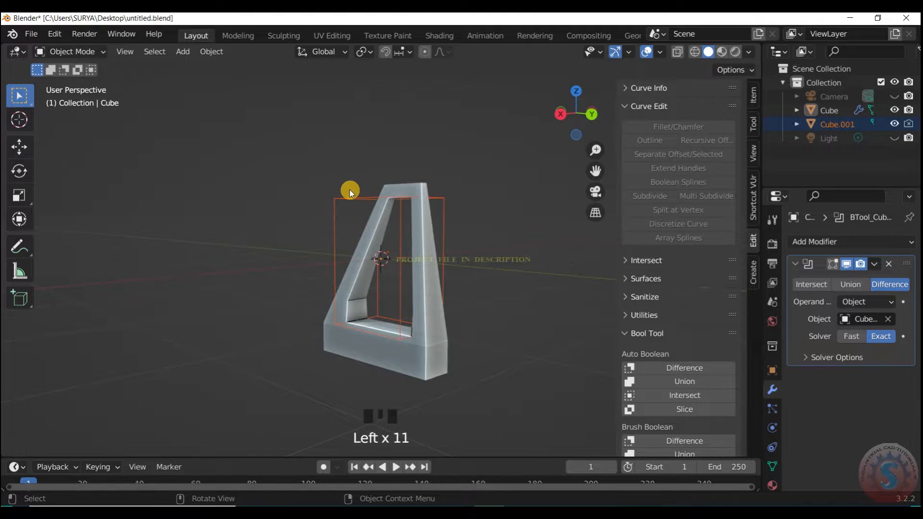
Hide the smaller copy that serves as the Boolean cutter
key(h)
scroll(363, 168, up, 2)
scroll(362, 169, down, 1)
Add a cylinder mesh at the scene's origin
drag(568, 137, 454, 152)
scroll(457, 192, down, 3)
scroll(468, 284, up, 1)
key(shift+a)
mouse_move(432, 225)
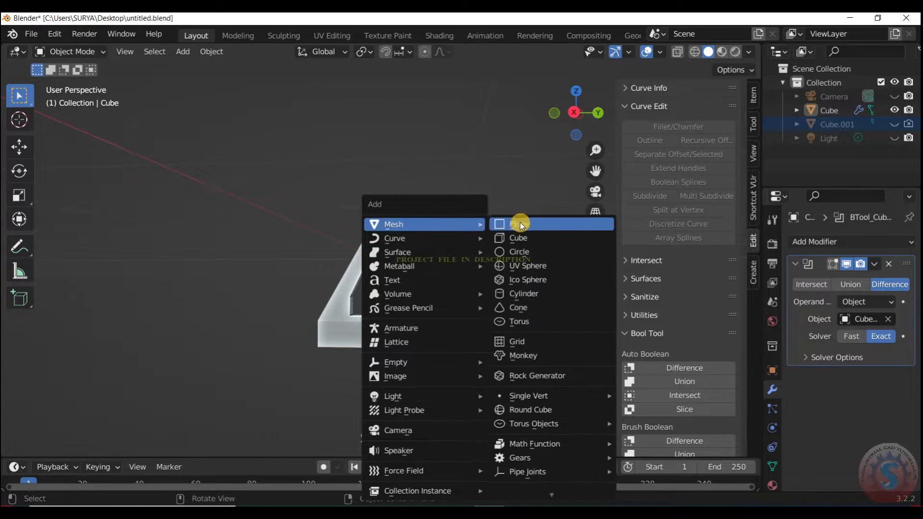
click(524, 293)
scroll(444, 218, down, 1)
Rotate the cylinder a quarter turn in the right orthographic view so its axis lies along Y
key(r)
key(3)
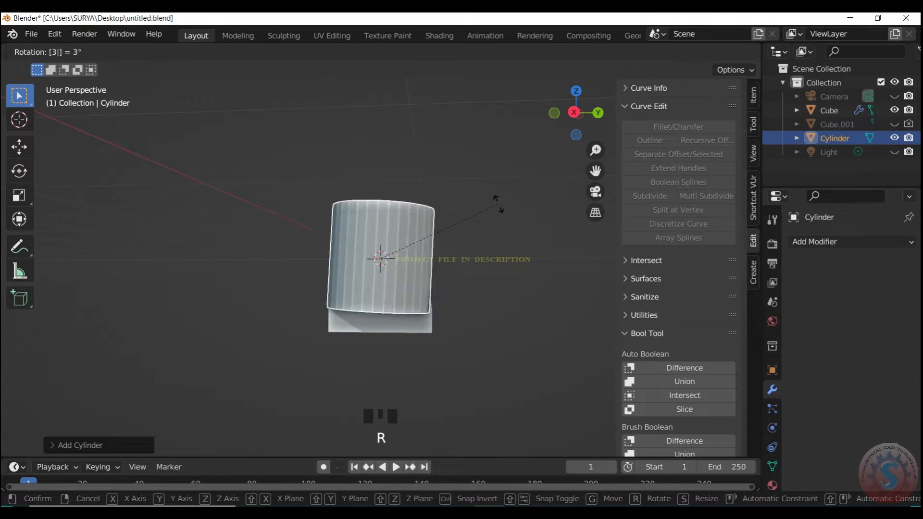
right_click(505, 214)
key(KP_3)
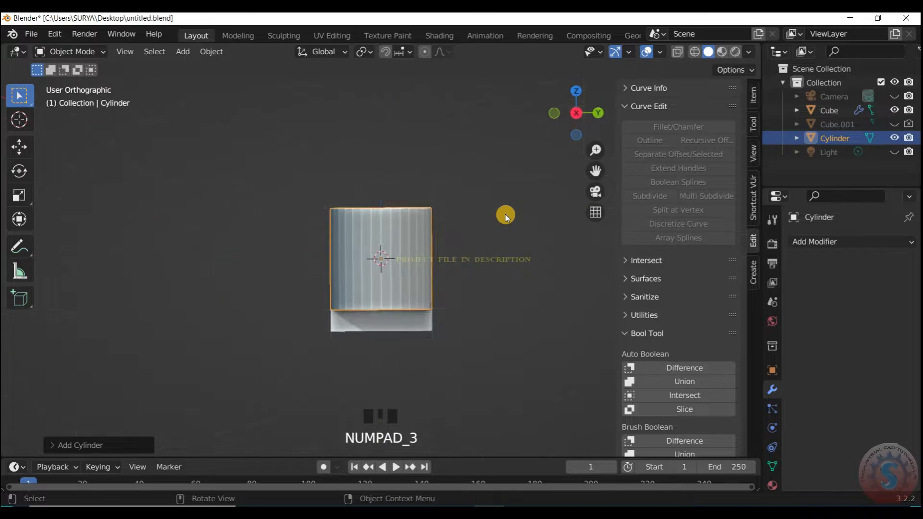
key(r)
click(412, 185)
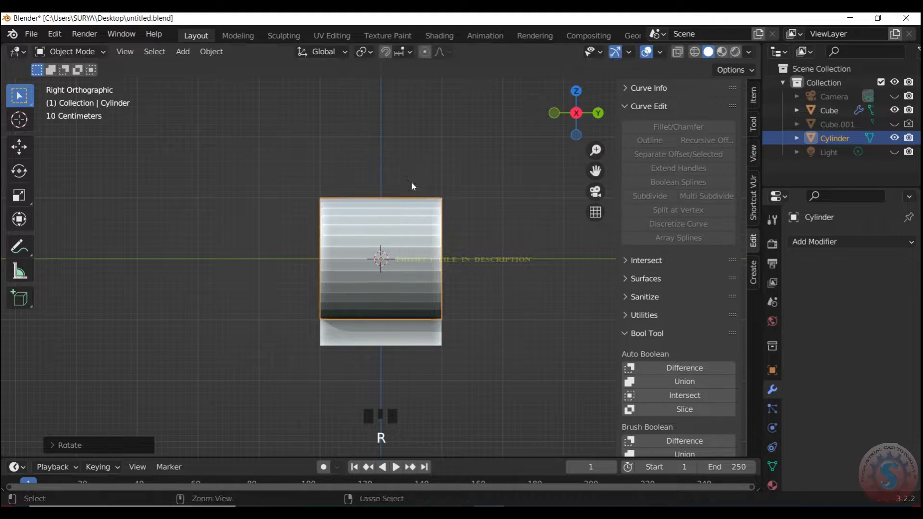
Shrink the cylinder uniformly and stretch it along Y to match the length of the frame's base
key(s)
click(393, 253)
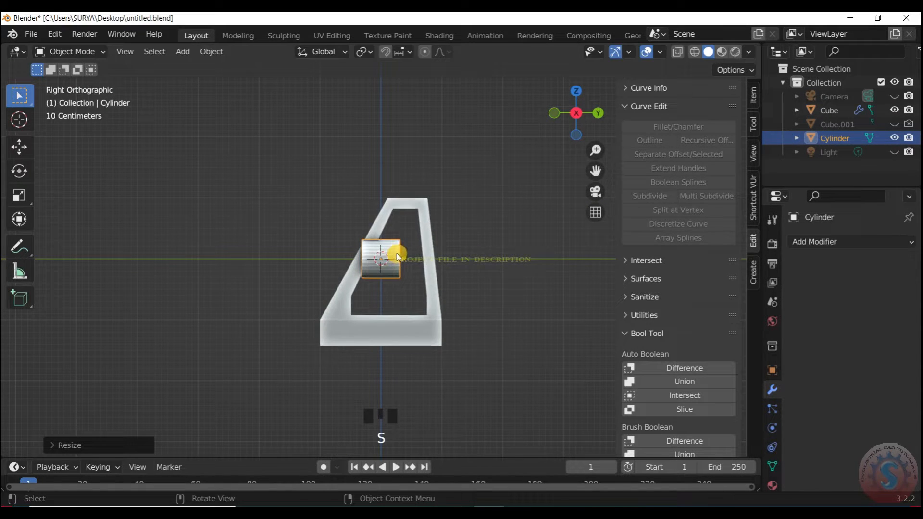
key(n)
key(s)
key(y)
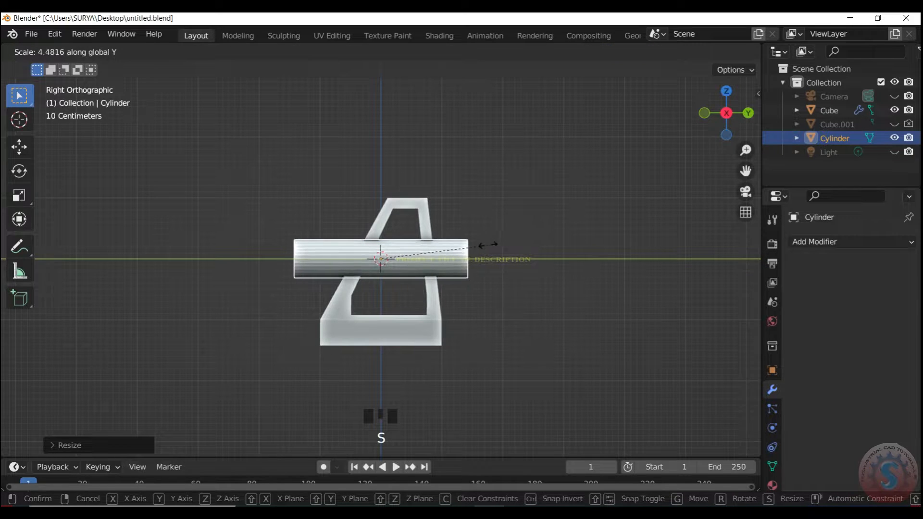
click(458, 245)
Lower the cylinder about 1.52 m along Z beneath the frame's base and lengthen it along Y slightly past both base ends
key(g)
key(z)
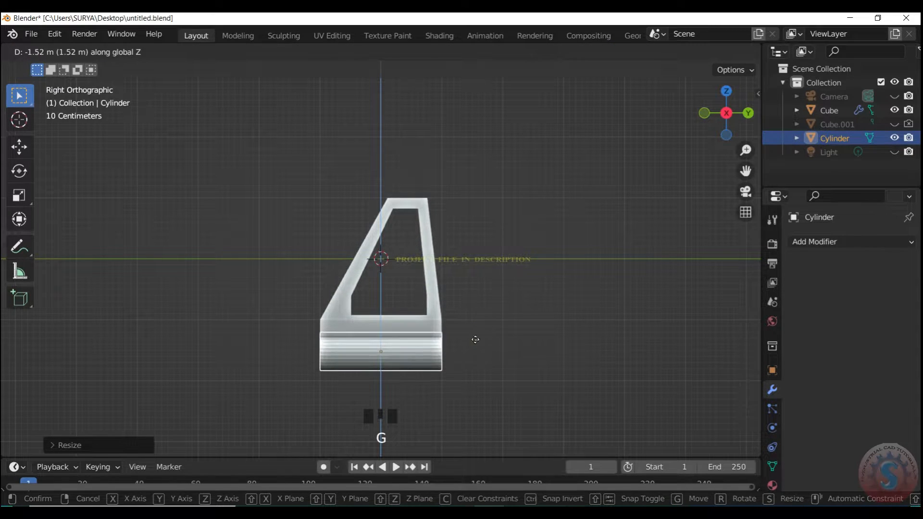
click(475, 340)
key(s)
key(y)
click(440, 372)
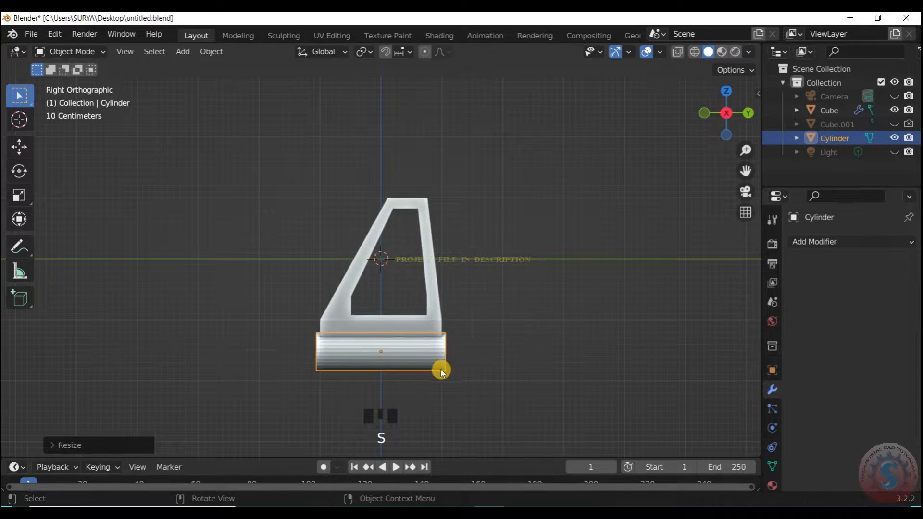
Thicken the cylinder by enlarging it uniformly, and shorten it along Y to keep only a small overhang past the base
scroll(439, 371, up, 2)
key(s)
click(440, 371)
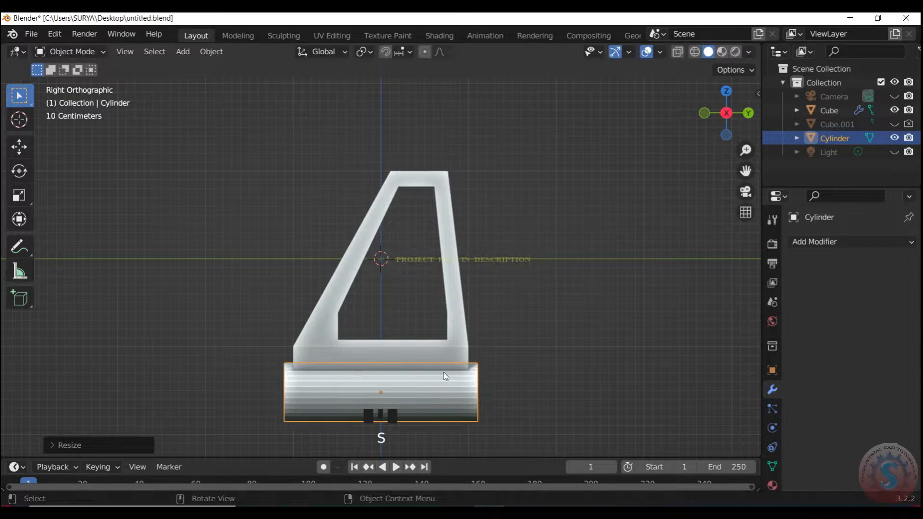
scroll(440, 372, down, 3)
drag(726, 113, 759, 109)
scroll(443, 351, up, 2)
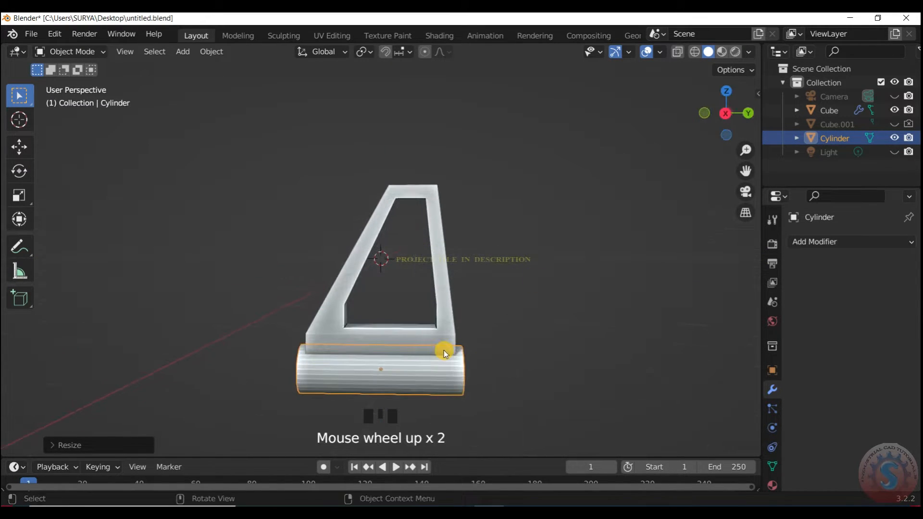
key(s)
click(457, 356)
key(s)
key(y)
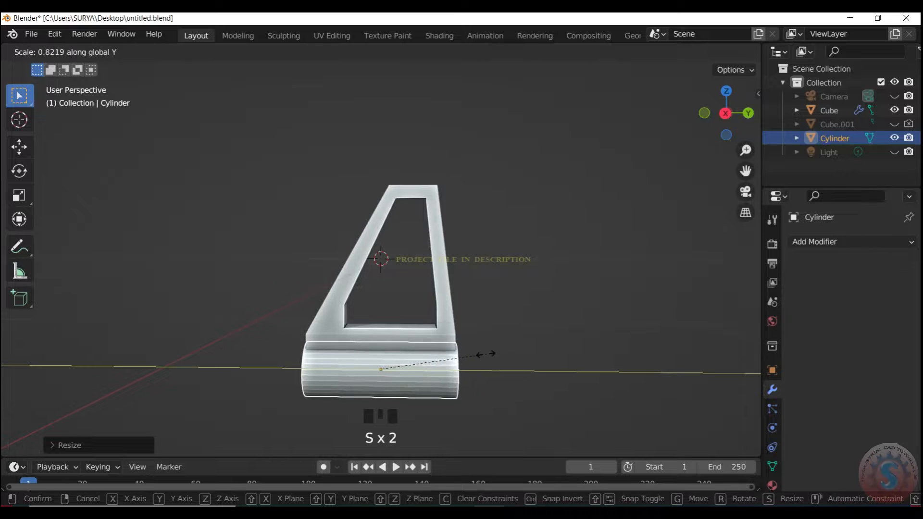
click(495, 355)
Check the cylinder in the camera view, enlarge its diameter further and reduce its Y length to just beyond the base
scroll(547, 234, down, 2)
key(KP_0)
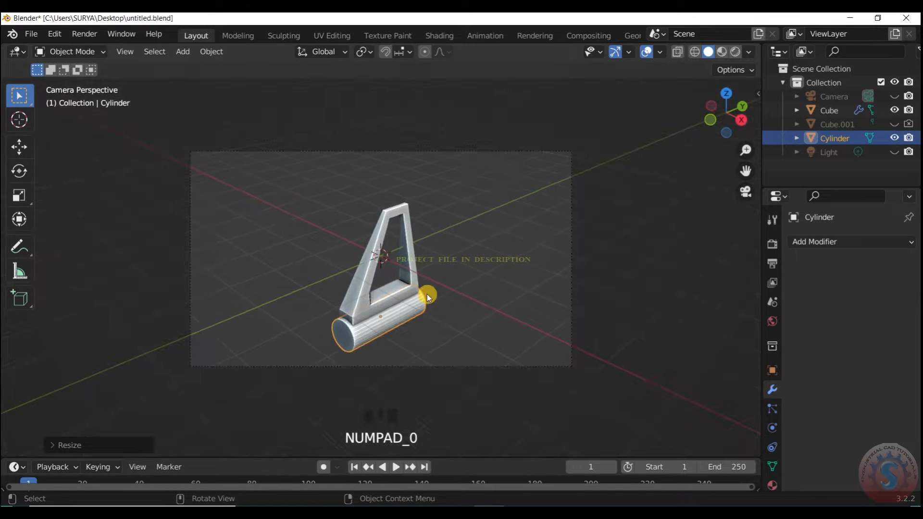
scroll(420, 308, up, 2)
key(KP_0)
key(s)
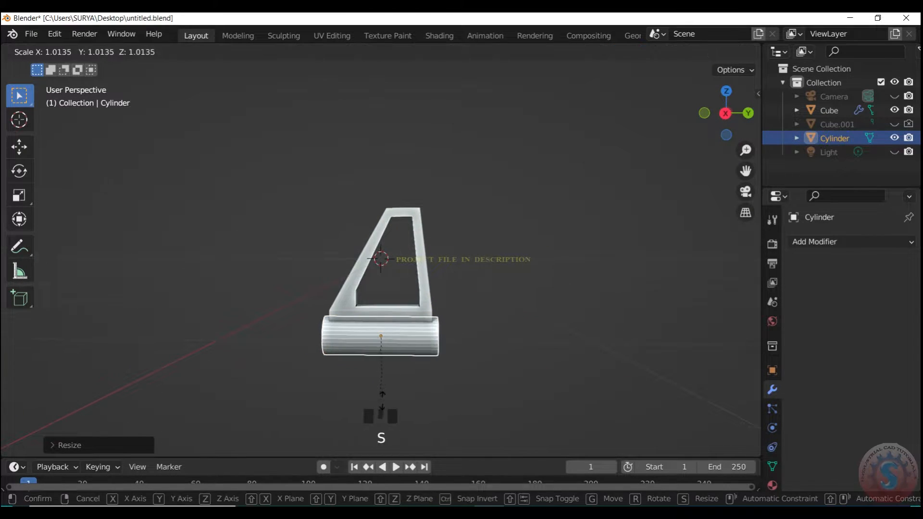
click(427, 403)
key(s)
key(y)
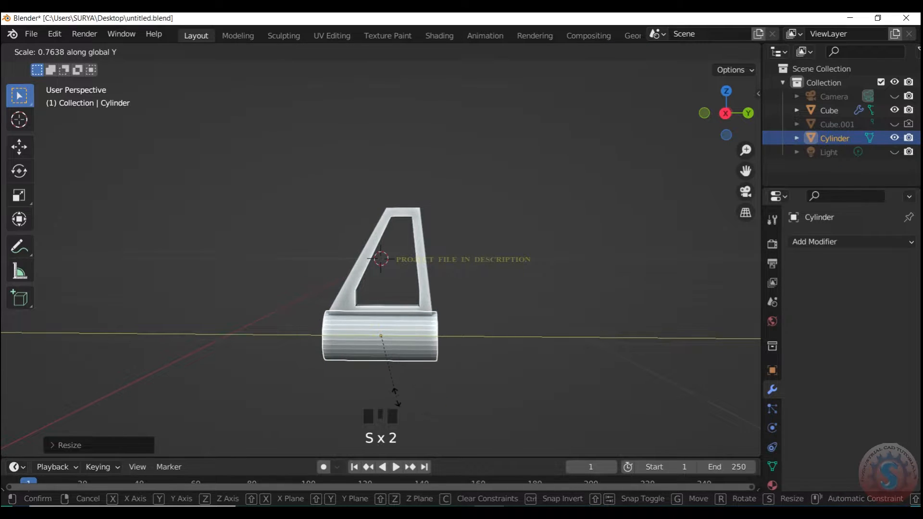
click(437, 331)
Move the cylinder slightly down along Z so it sits just under the frame's base
drag(725, 114, 707, 129)
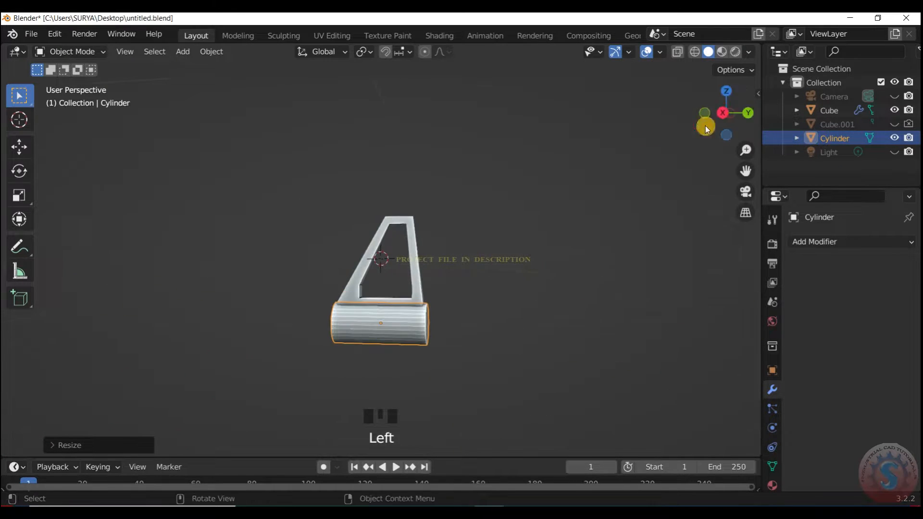
scroll(410, 365, up, 4)
scroll(411, 413, down, 2)
key(g)
key(z)
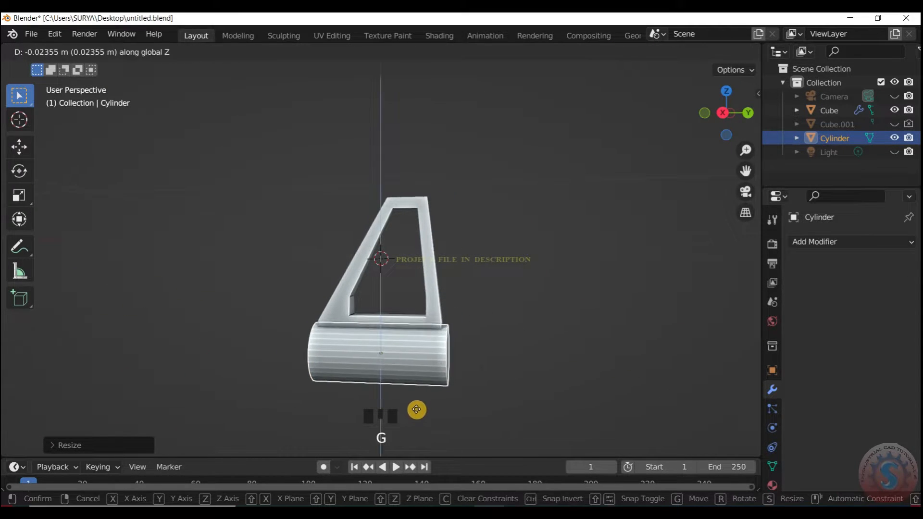
click(410, 415)
scroll(720, 127, down, 1)
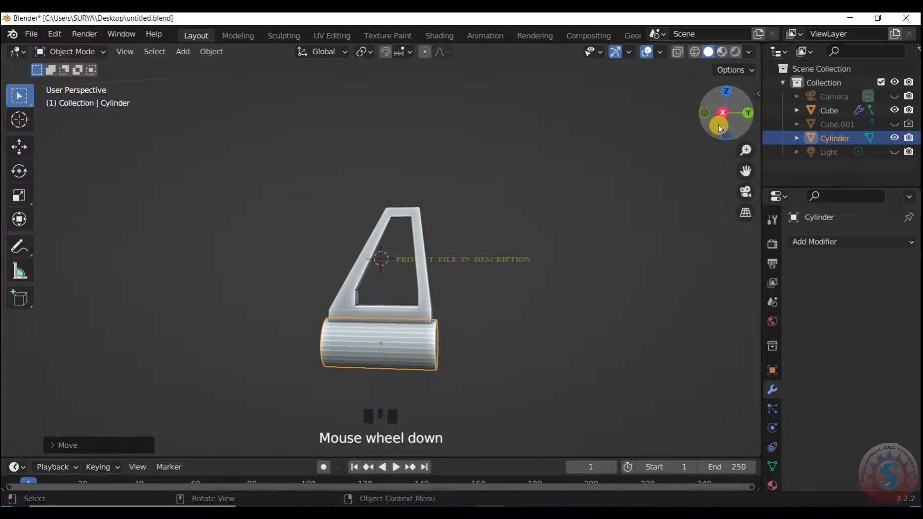
Widen the tapered frame along X so its base better matches the cylinder's diameter
drag(719, 127, 536, 250)
click(407, 309)
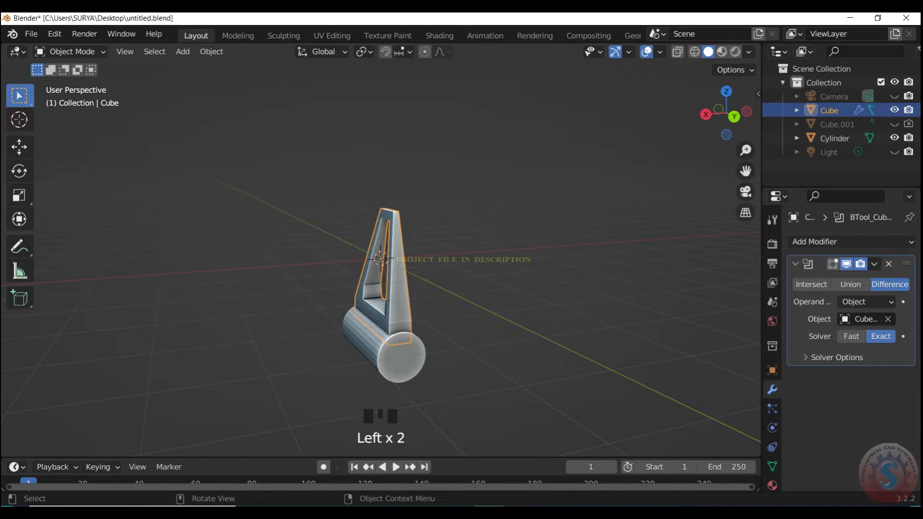
key(s)
key(y)
key(x)
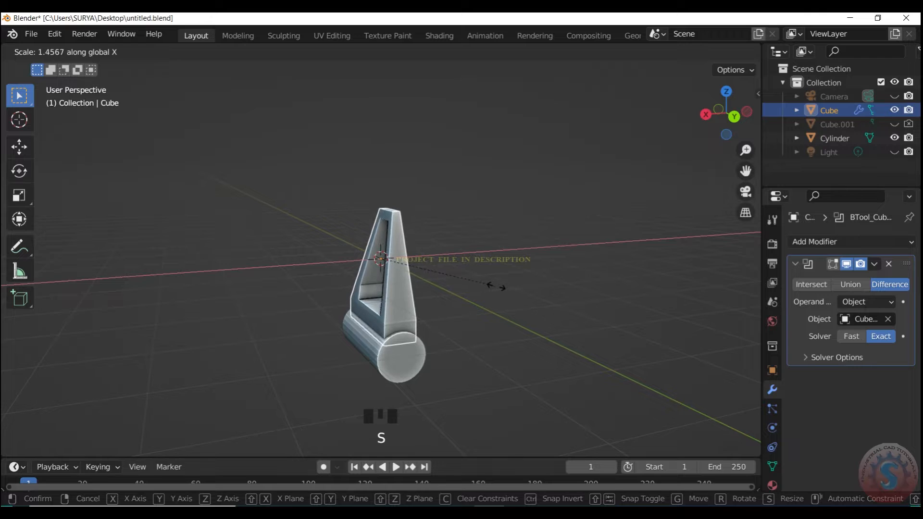
click(486, 287)
Save the model in the existing untitled.blend file
scroll(703, 144, down, 1)
drag(703, 143, 720, 118)
scroll(713, 118, up, 2)
key(ctrl+s)
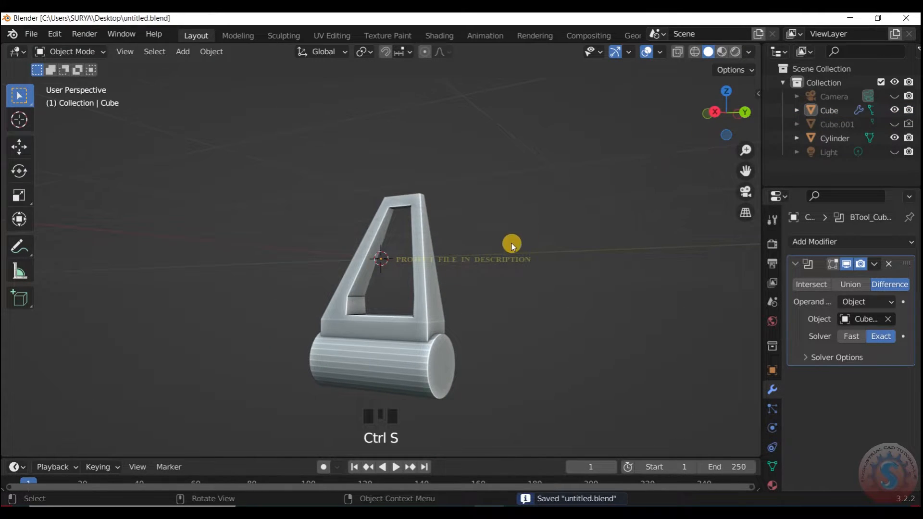
Duplicate the cylinder in place and shrink the copy uniformly to fit inside the original
scroll(511, 244, down, 1)
click(432, 357)
key(shift+d)
right_click(501, 339)
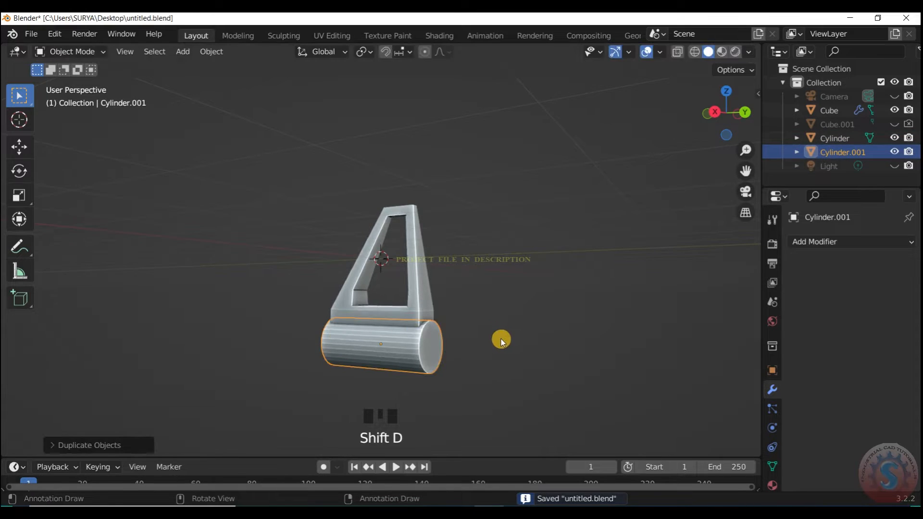
key(s)
right_click(456, 349)
Stretch the inner cylinder along Y past both ends of the outer one and enlarge it uniformly to leave a thin wall
key(s)
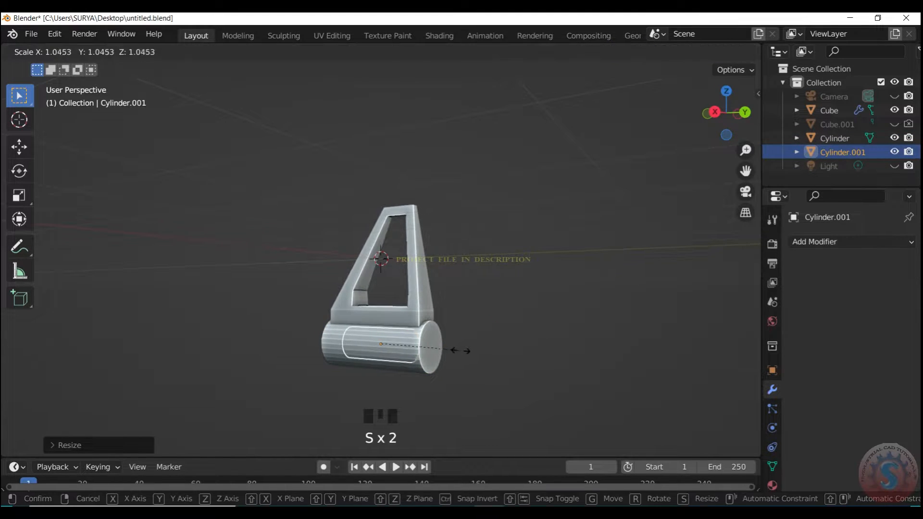
key(y)
click(576, 352)
key(s)
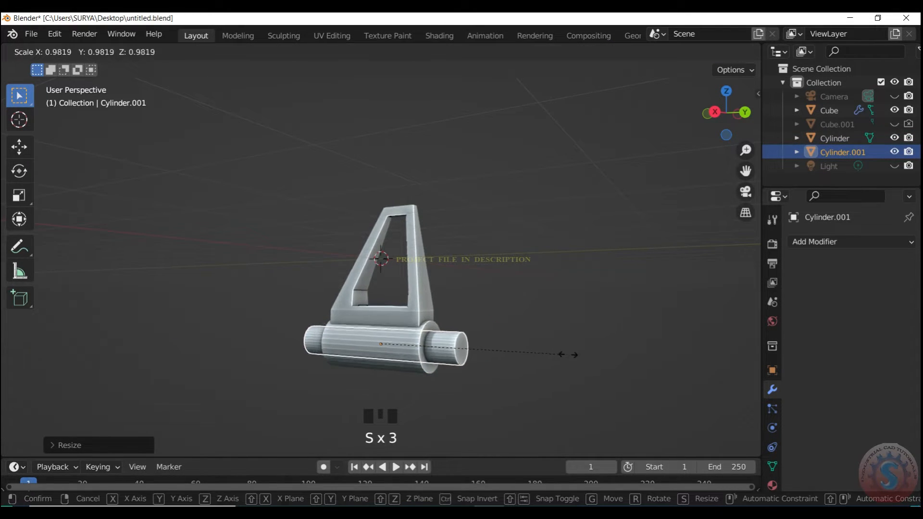
click(618, 358)
Shorten the inner cylinder along Y by a factor of about 0.51, leaving it protruding slightly from the outer cylinder
key(s)
key(y)
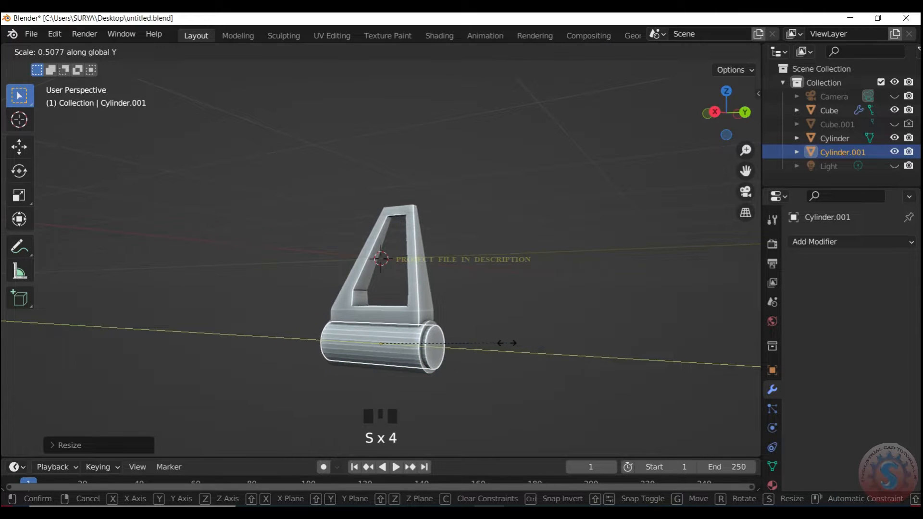
click(506, 343)
Try to cut the inner cylinder out of the outer one with a Brush Boolean difference, and undo it
scroll(390, 353, up, 2)
click(424, 385)
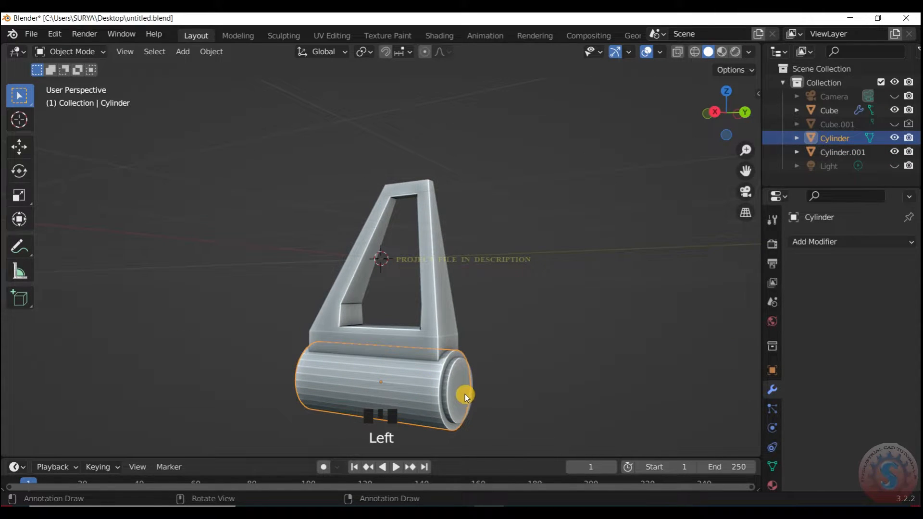
click(465, 394)
shift+click(423, 380)
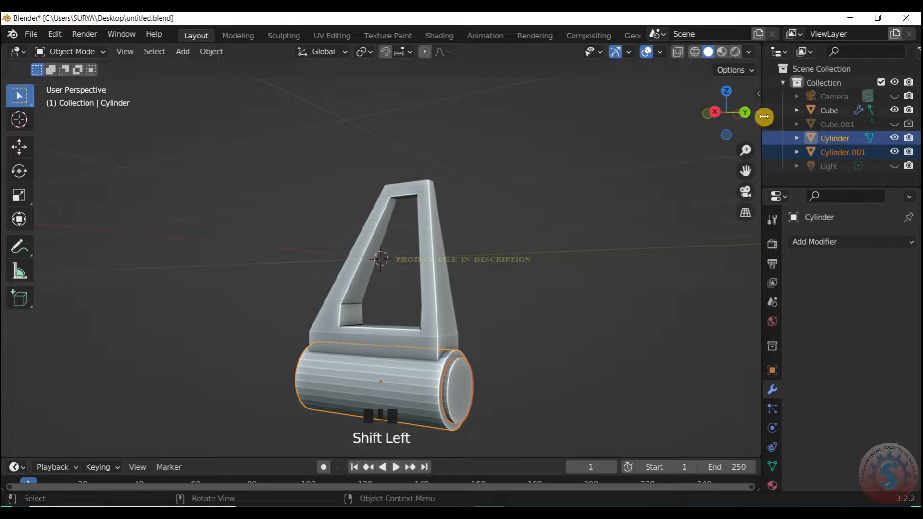
drag(761, 97, 620, 97)
scroll(722, 414, down, 3)
click(704, 383)
click(518, 283)
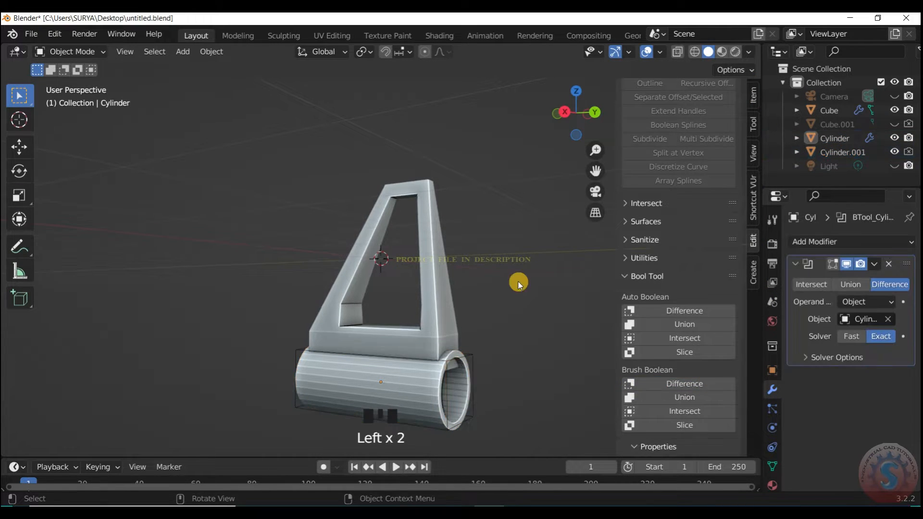
key(ctrl+z)
key(ctrl+z)
scroll(510, 310, down, 1)
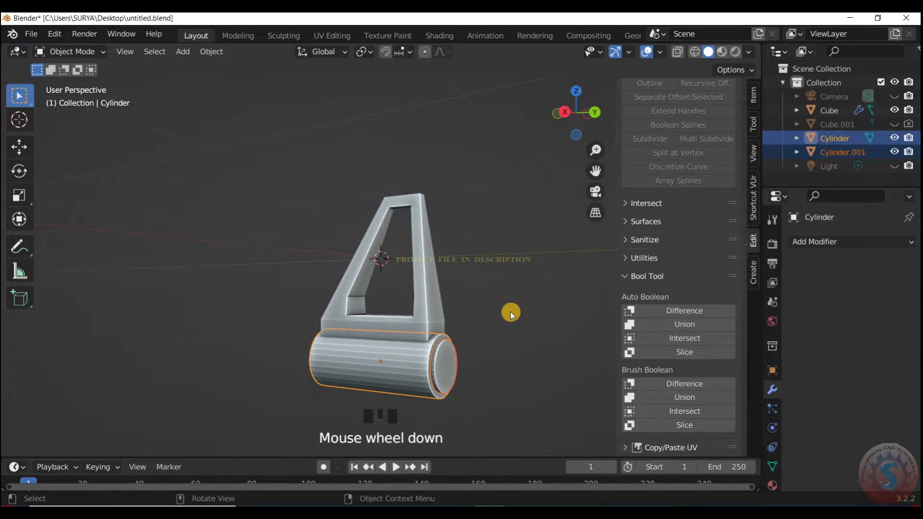
Hide the inner cylinder, Cylinder.001, in the viewport
scroll(437, 375, up, 1)
click(425, 377)
click(469, 390)
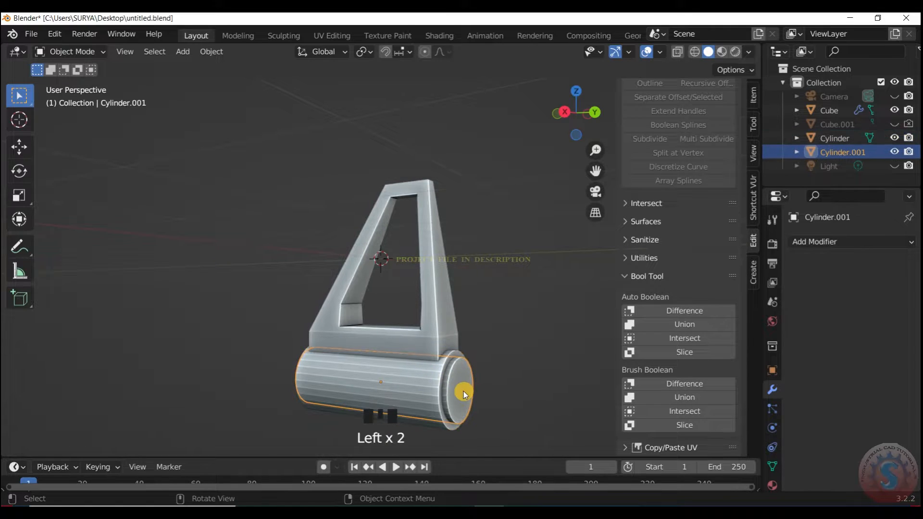
click(894, 152)
Duplicate the outer cylinder in place and hide the duplicate in the viewport
click(442, 384)
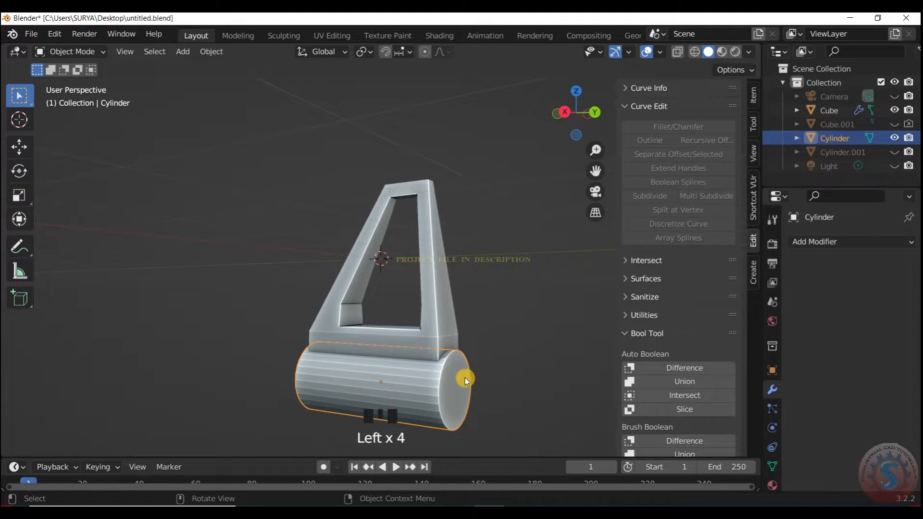
key(shift+d)
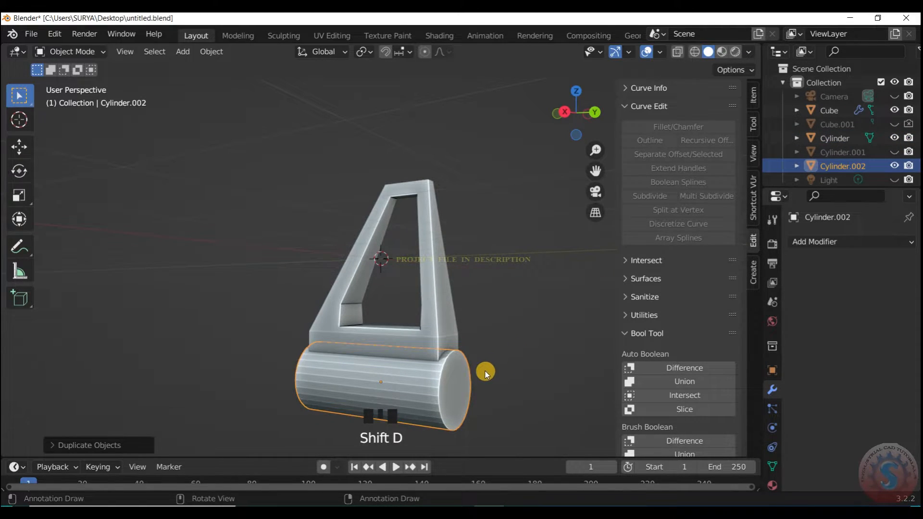
scroll(876, 149, down, 2)
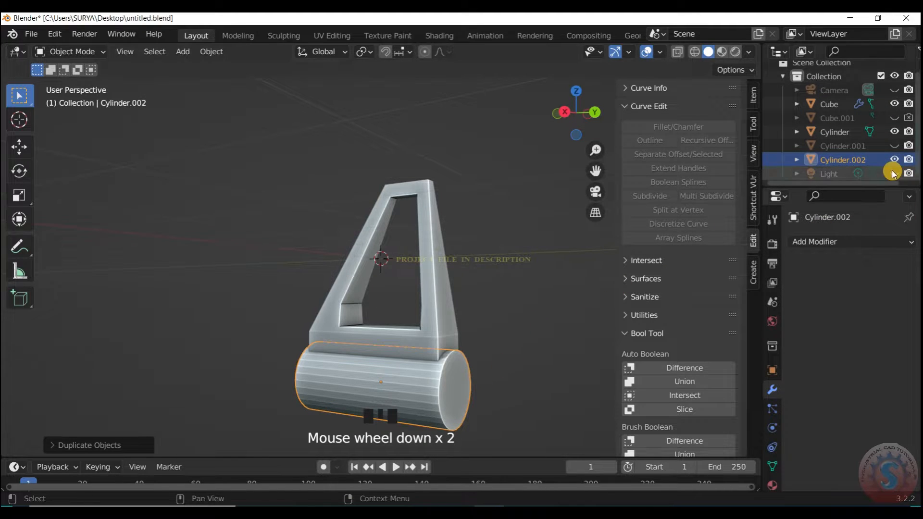
scroll(884, 164, up, 1)
scroll(884, 165, down, 3)
drag(855, 192, 854, 285)
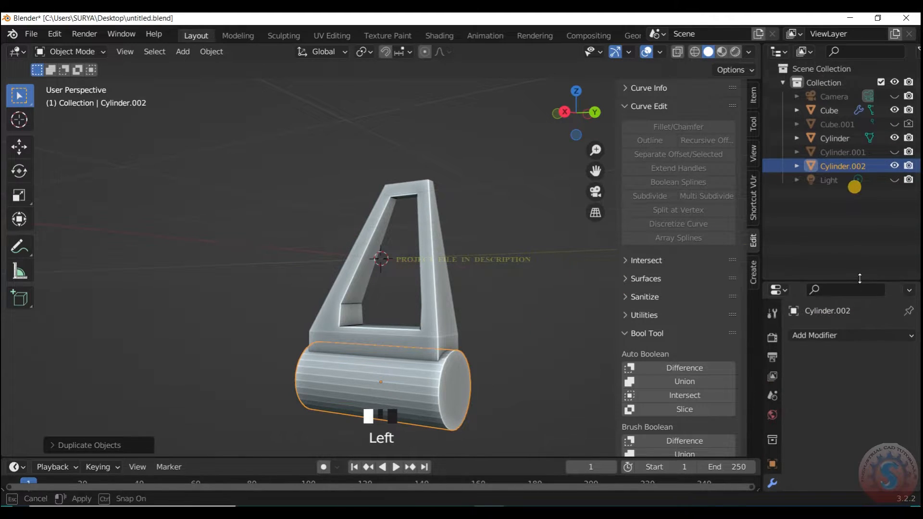
click(894, 166)
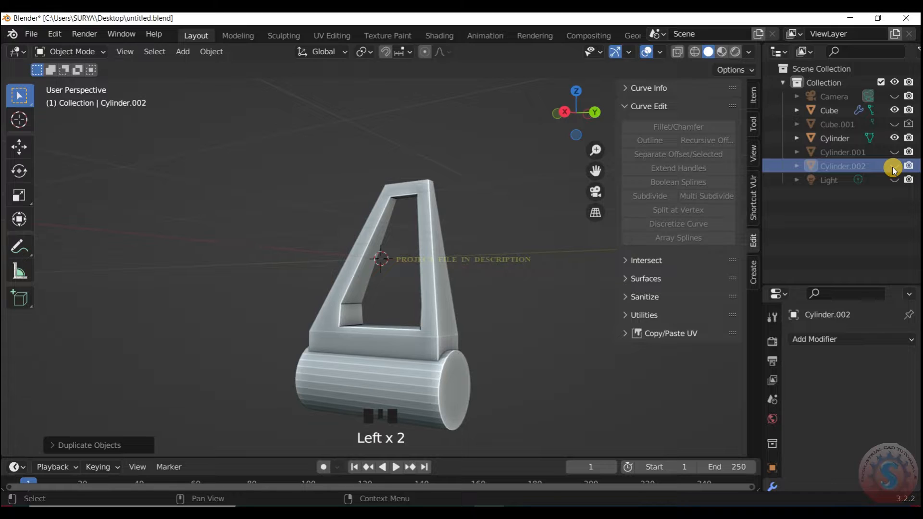
Cut the original outer cylinder out of the frame's base with a Brush Boolean difference
click(888, 139)
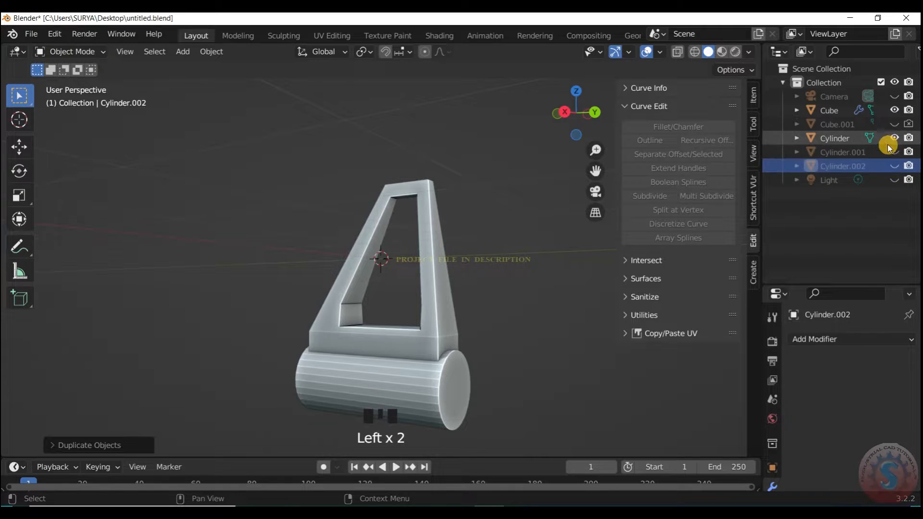
shift+click(448, 317)
click(688, 441)
click(528, 269)
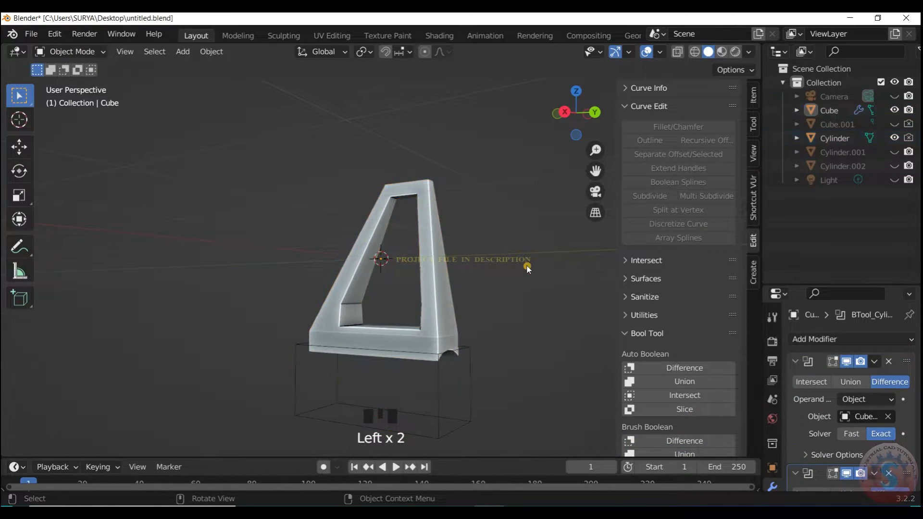
Unhide the inner cylinder and the duplicated outer cylinder
click(894, 152)
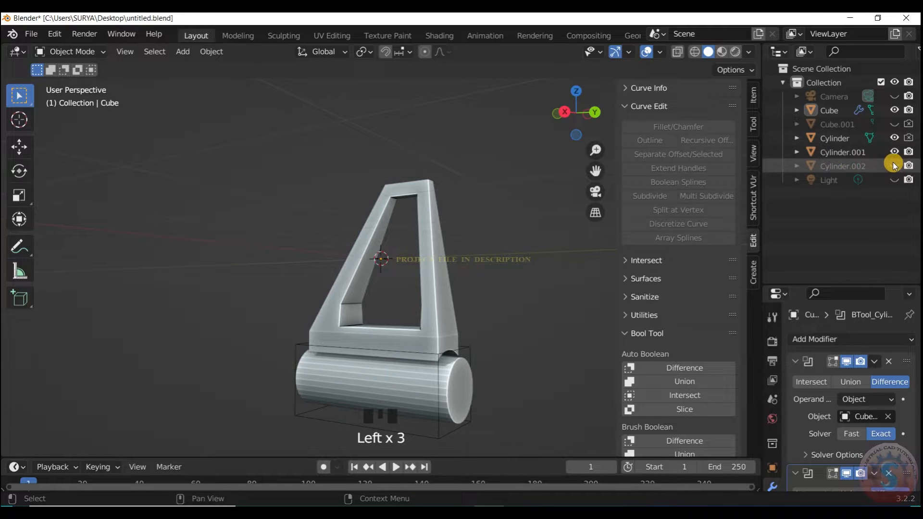
click(894, 166)
click(560, 185)
scroll(483, 407, up, 2)
scroll(465, 383, down, 2)
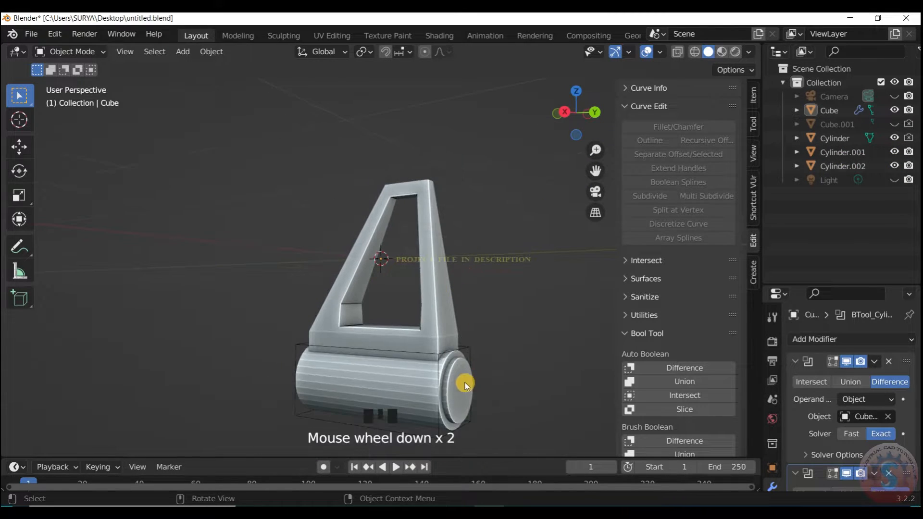
Hollow out the duplicated cylinder with the inner one using a Brush Boolean difference
click(440, 387)
shift+click(433, 380)
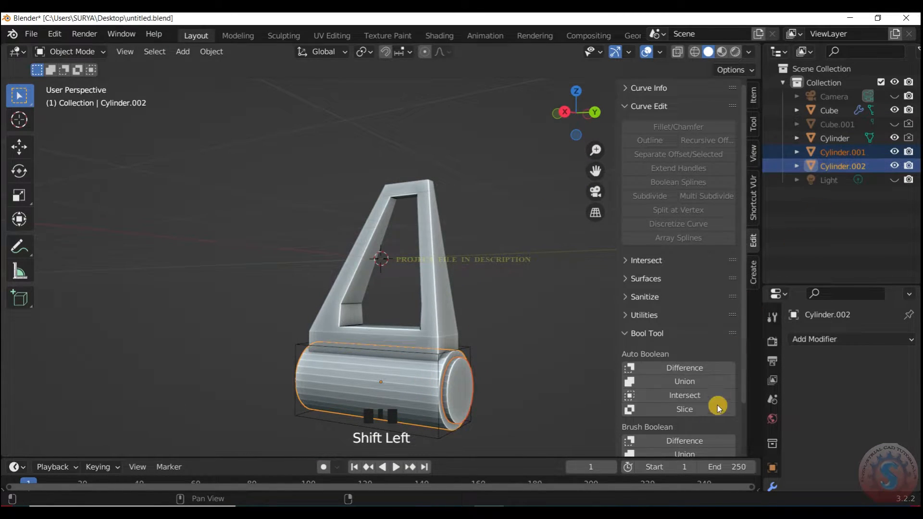
click(684, 441)
click(497, 251)
Hide the two cylinders that serve as Boolean cutters, Cylinder and Cylinder.001
click(470, 355)
shift+click(470, 350)
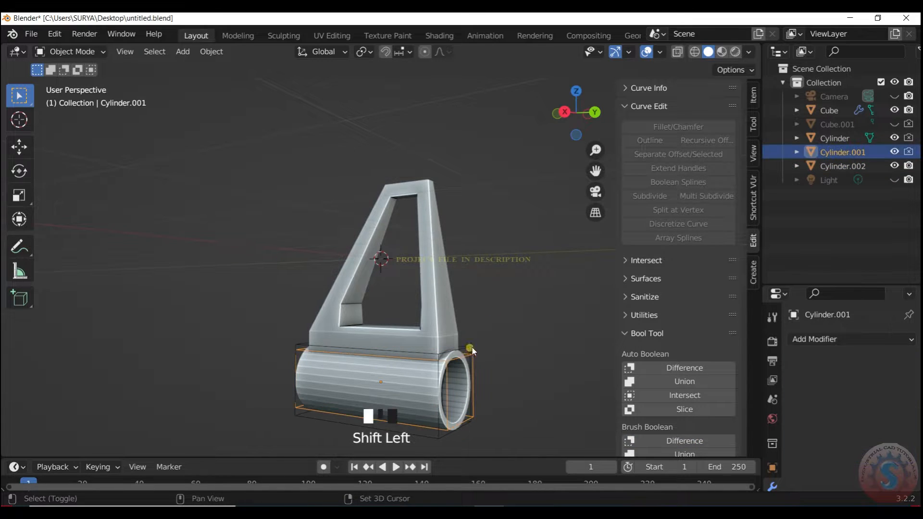
key(h)
click(503, 263)
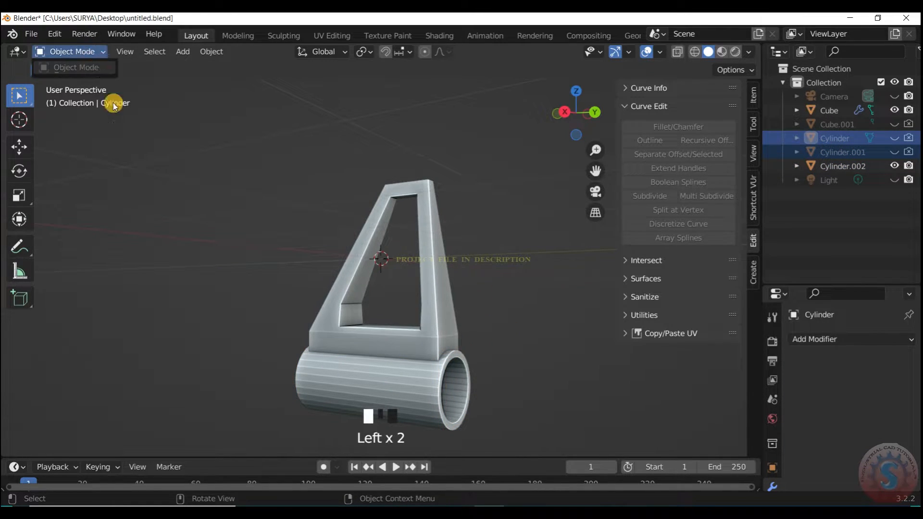
Inspect the frame's mesh in Edit Mode and return to Object Mode
click(454, 391)
click(439, 329)
click(72, 51)
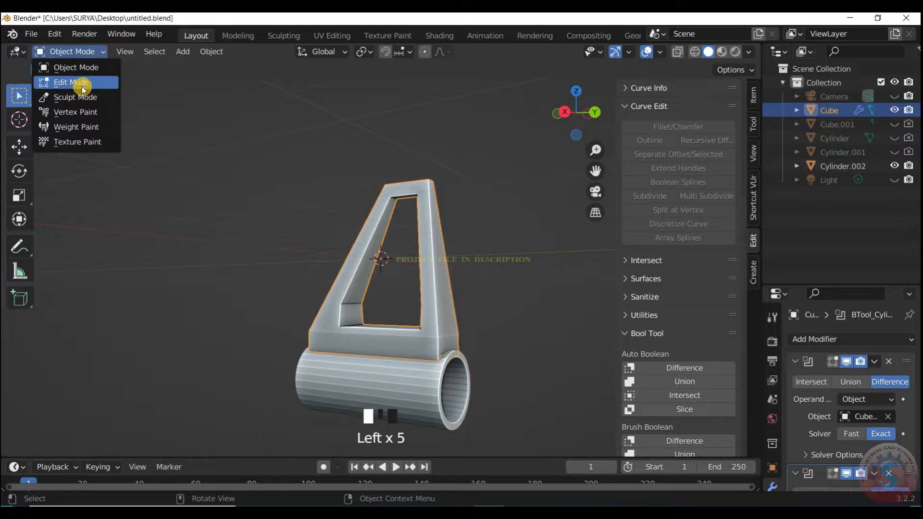
click(82, 86)
drag(567, 128, 707, 68)
click(89, 53)
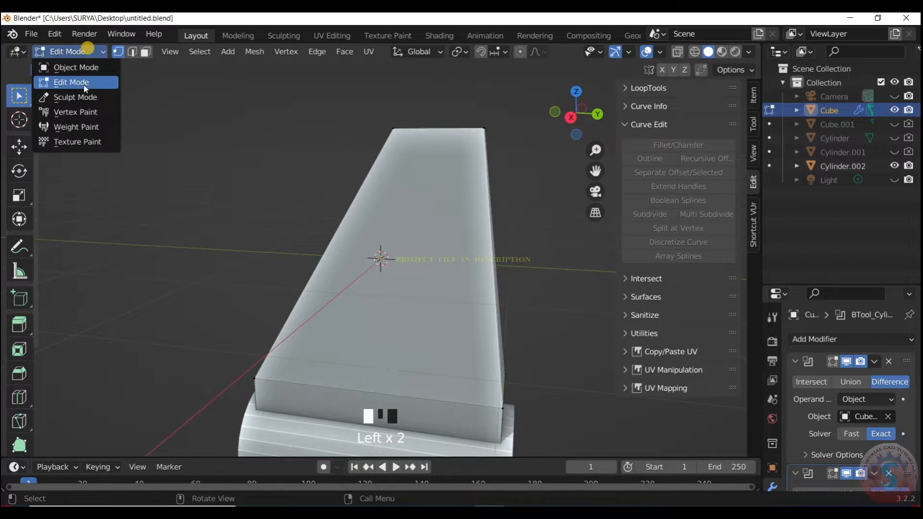
click(89, 54)
click(89, 67)
Apply both Boolean difference modifiers on the frame
scroll(783, 369, down, 5)
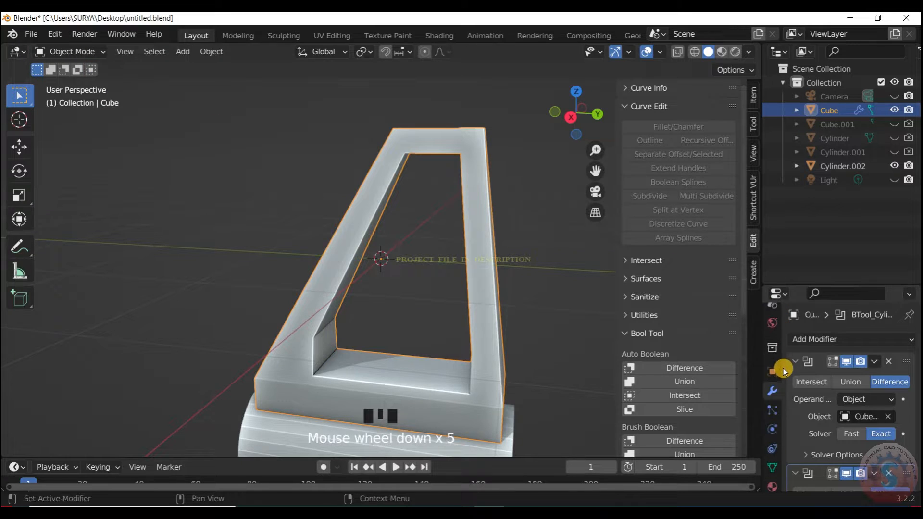
scroll(783, 369, up, 3)
click(874, 361)
click(874, 361)
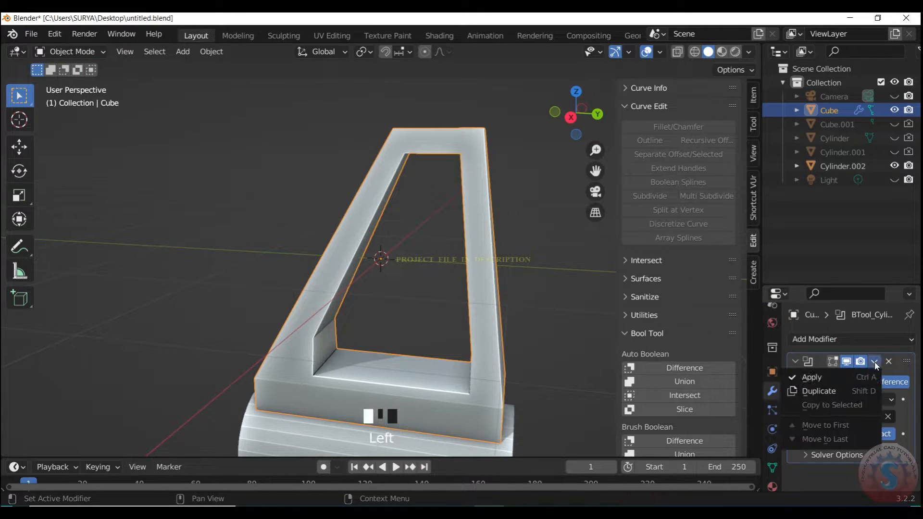
click(813, 376)
click(532, 197)
Examine the frame's cut geometry from several sides in Edit Mode, and leave Edit Mode
click(57, 50)
click(71, 82)
scroll(461, 173, down, 2)
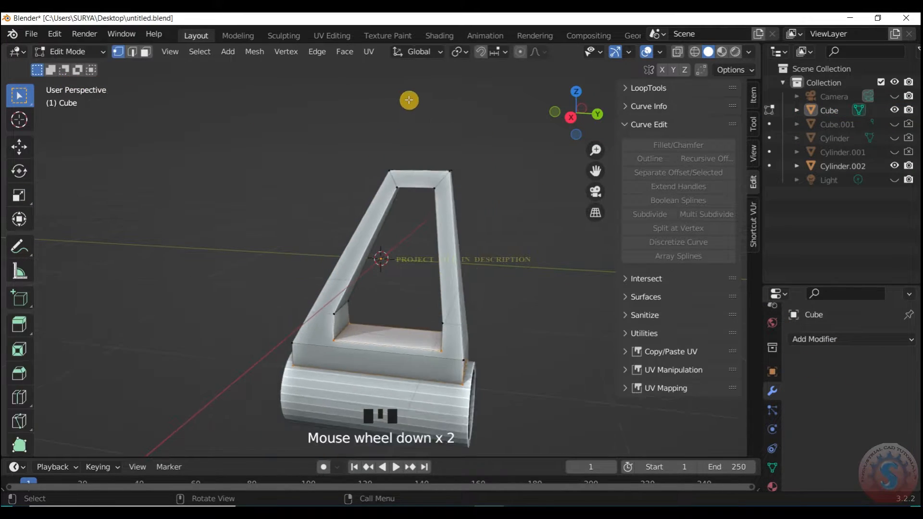
scroll(460, 174, up, 1)
drag(591, 124, 521, 109)
click(521, 109)
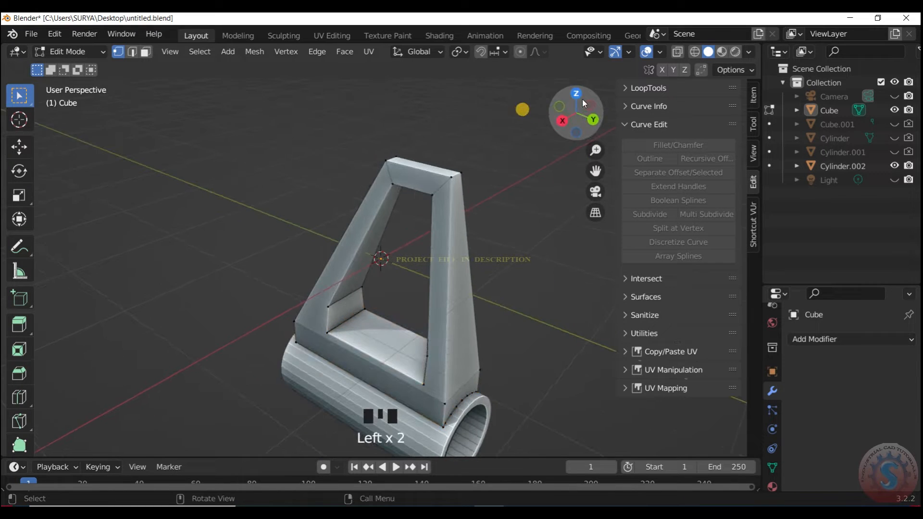
drag(581, 106, 423, 79)
click(80, 52)
click(82, 68)
Apply smooth shading to the frame and the hollow cylinder together
scroll(464, 122, down, 2)
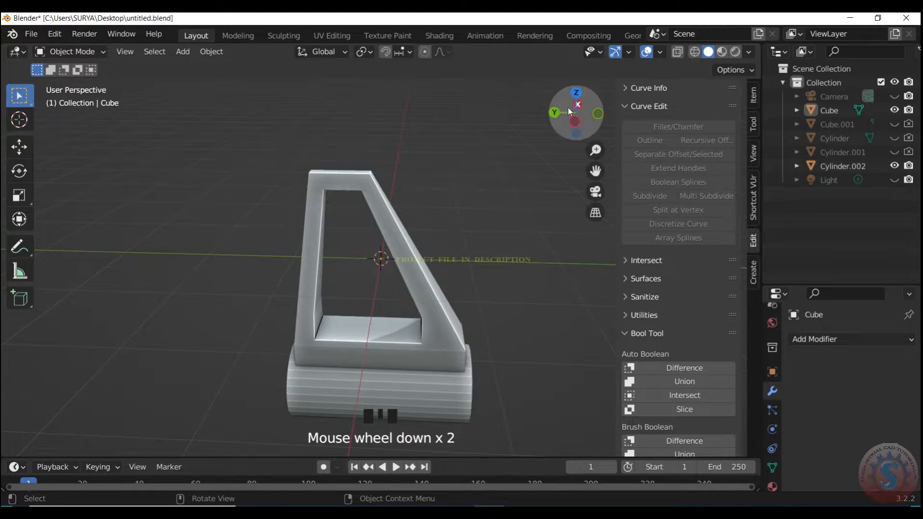
drag(568, 112, 569, 79)
scroll(399, 355, down, 3)
click(399, 355)
right_click(411, 293)
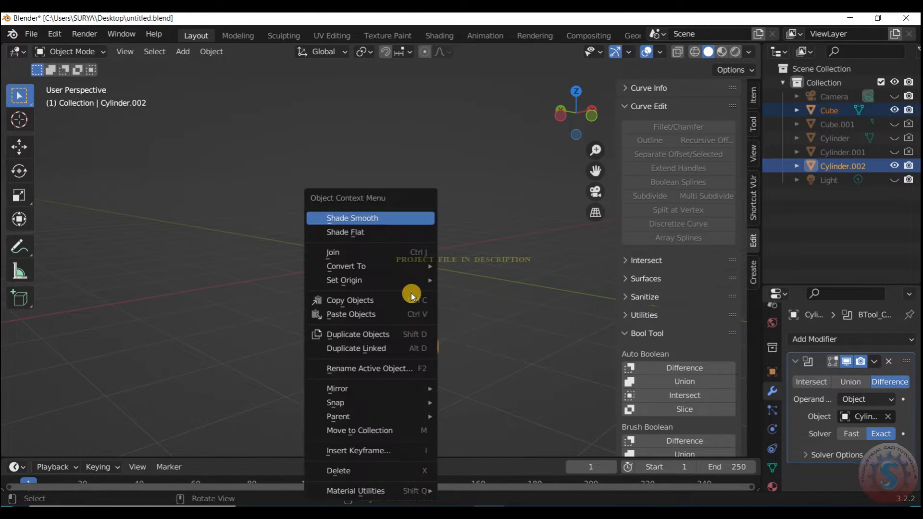
click(388, 220)
Enable Auto Smooth at 30° in the normals settings of the hollow cylinder and the frame
click(772, 467)
scroll(838, 429, down, 14)
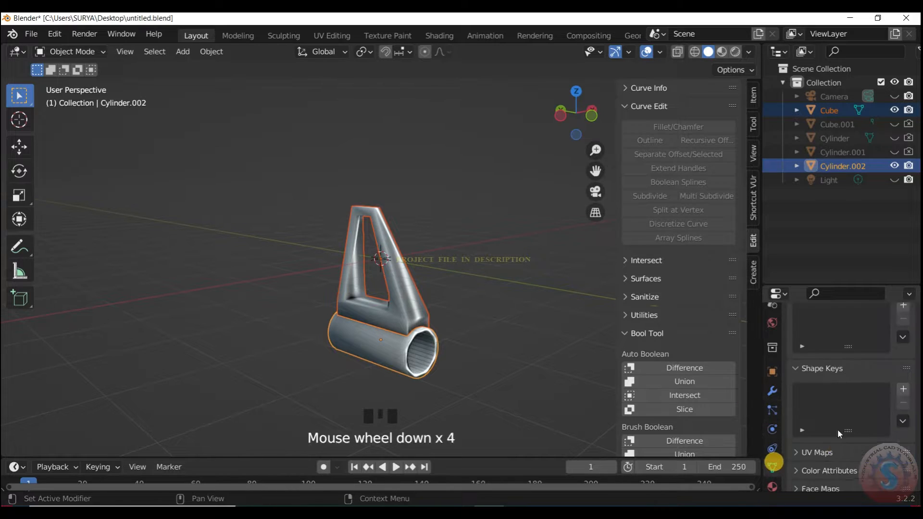
click(824, 409)
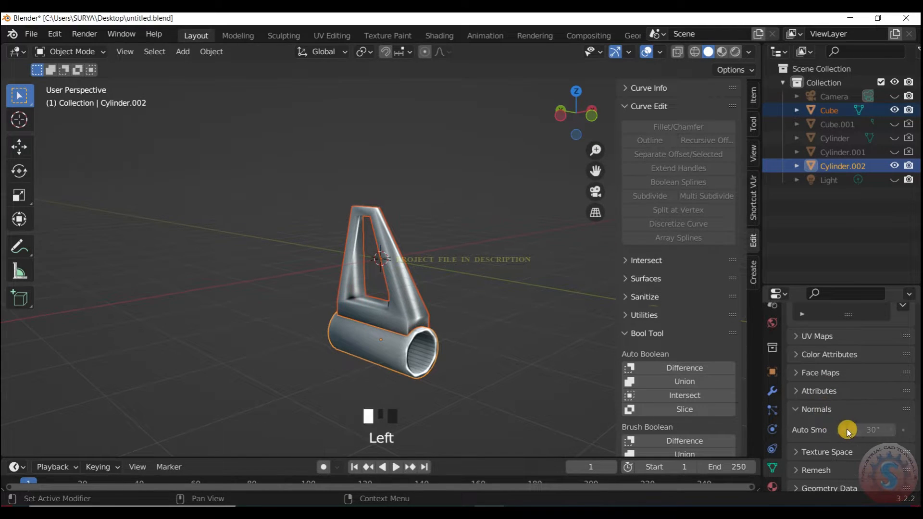
click(416, 304)
click(841, 430)
click(478, 243)
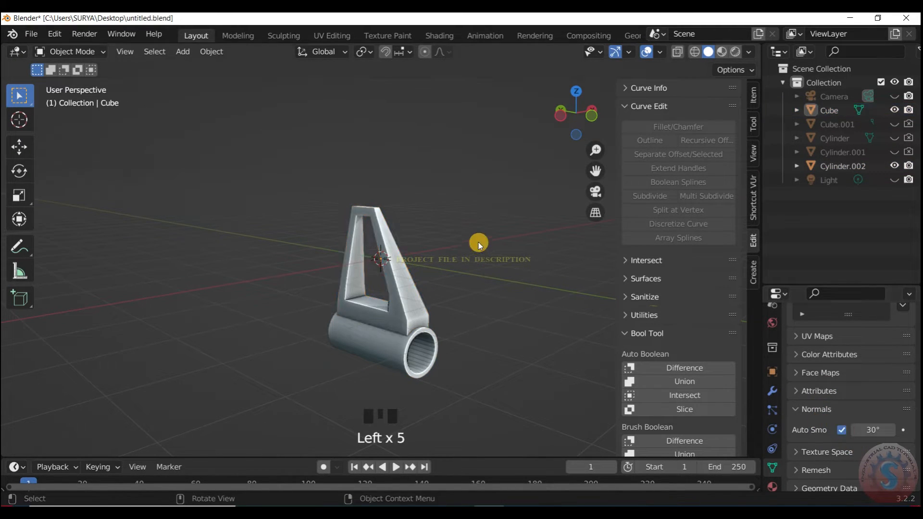
Save the changes to untitled.blend and hide the viewport sidebar
scroll(478, 238, up, 2)
key(ctrl+s)
scroll(497, 196, down, 3)
key(n)
scroll(503, 169, down, 2)
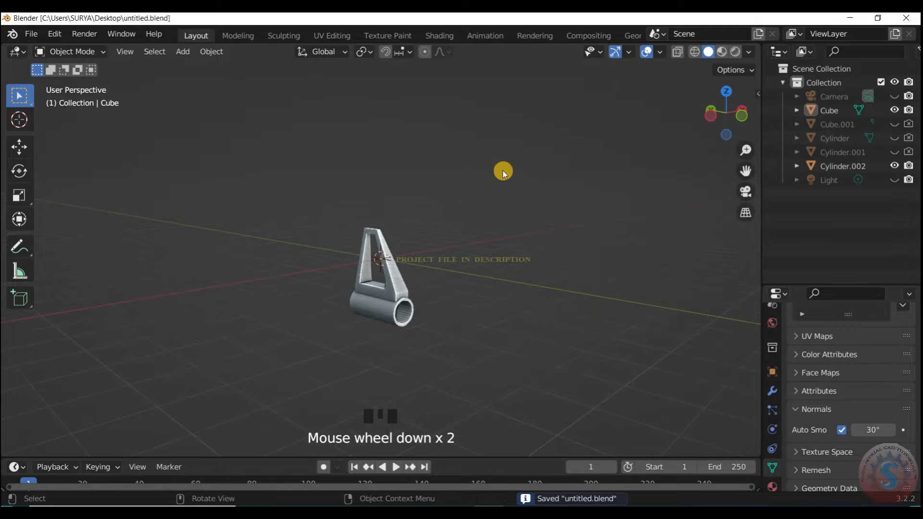
Try to bevel the upper inner corner edge of the frame's opening in Edit Mode, and return to Object Mode
scroll(503, 169, up, 6)
drag(716, 125, 743, 124)
scroll(676, 72, down, 3)
scroll(459, 232, up, 2)
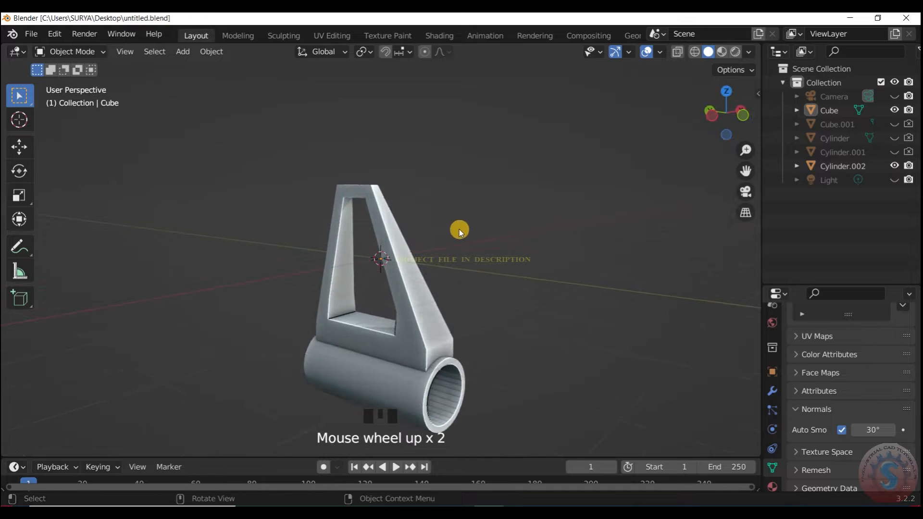
click(71, 52)
click(68, 81)
scroll(310, 175, up, 4)
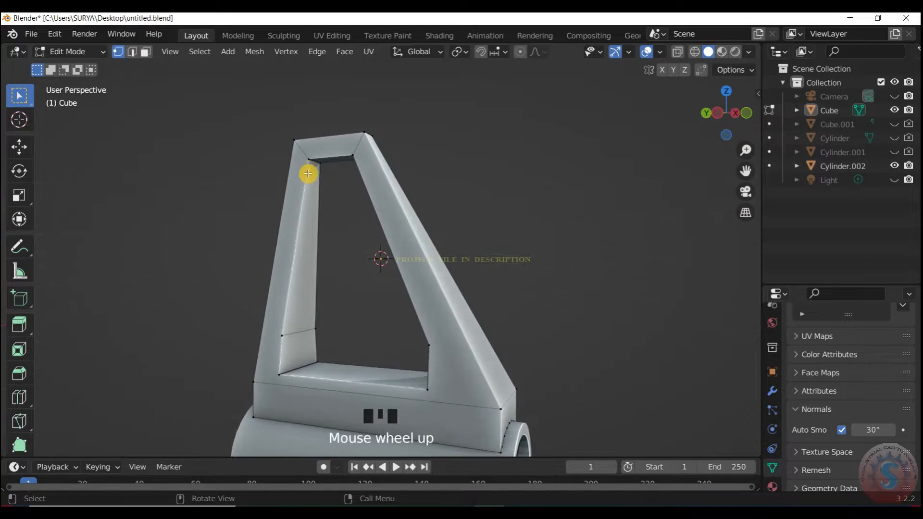
click(133, 51)
click(304, 145)
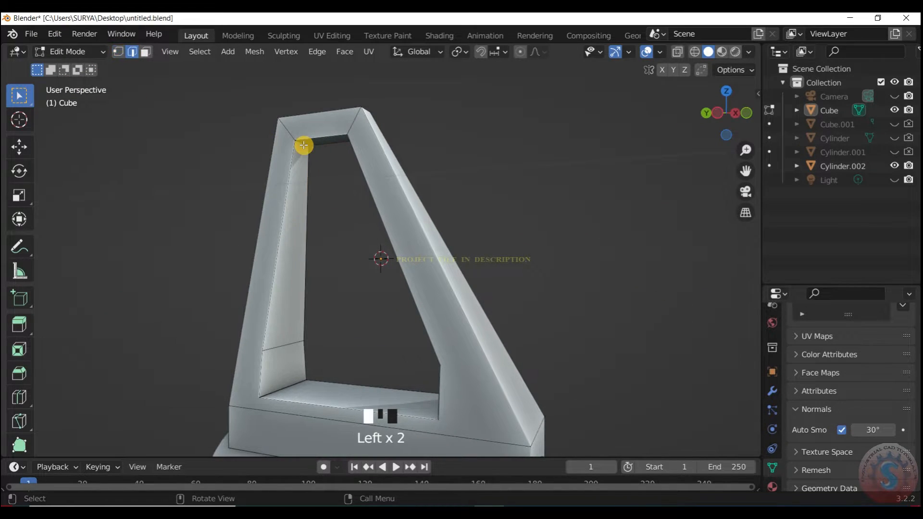
key(ctrl+b)
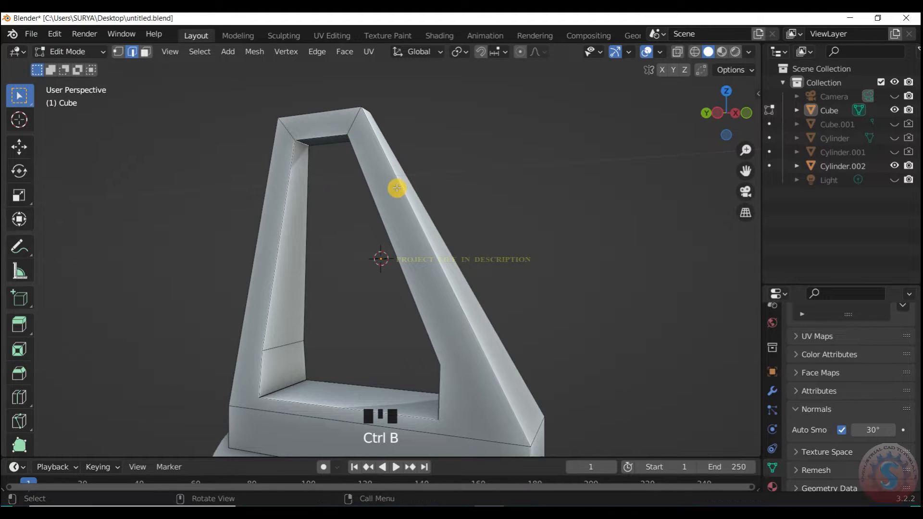
click(71, 51)
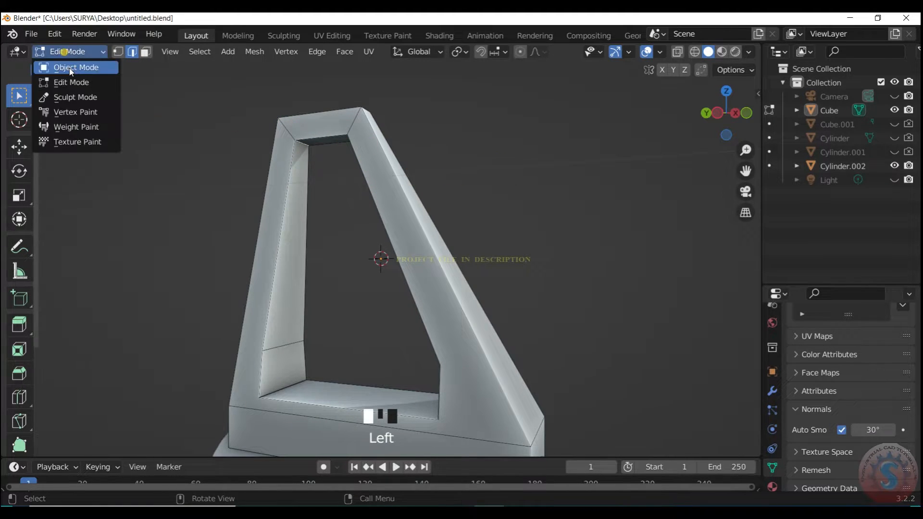
click(72, 66)
Select the frame and the hollow cylinder together and apply their scale
scroll(521, 338, down, 3)
drag(568, 402, 411, 233)
key(ctrl+a)
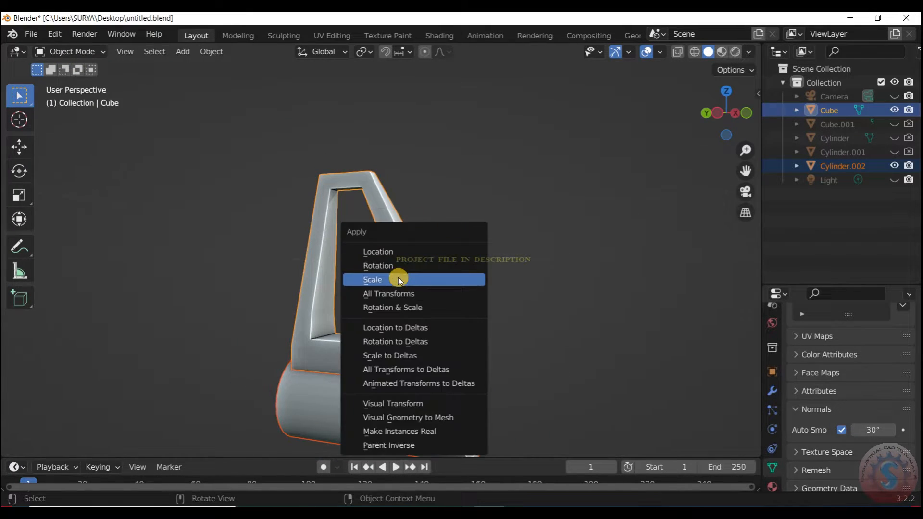
click(385, 277)
Bevel the opening's upper inner corner edge beside the steep leg in Edit Mode, about 0.077 m wide with 6 segments
click(71, 52)
click(70, 80)
scroll(344, 203, up, 2)
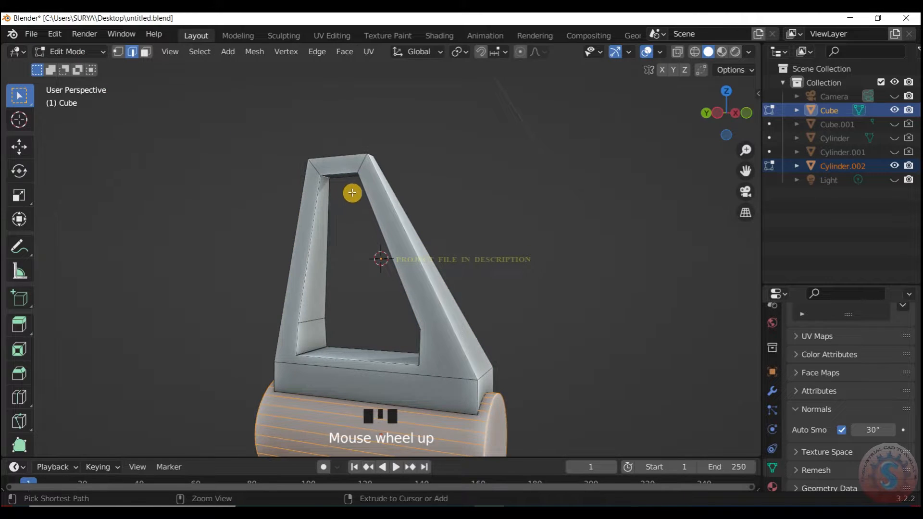
key(ctrl+b)
click(505, 173)
scroll(322, 172, up, 1)
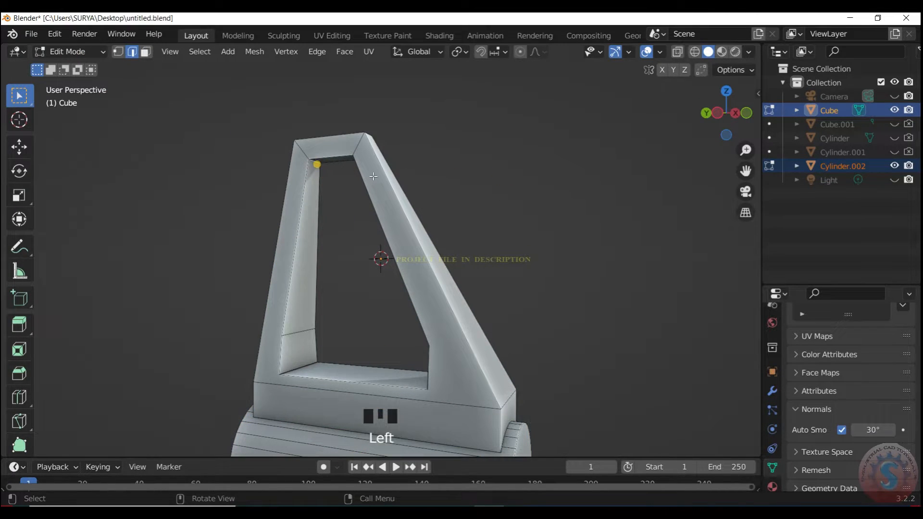
key(ctrl+b)
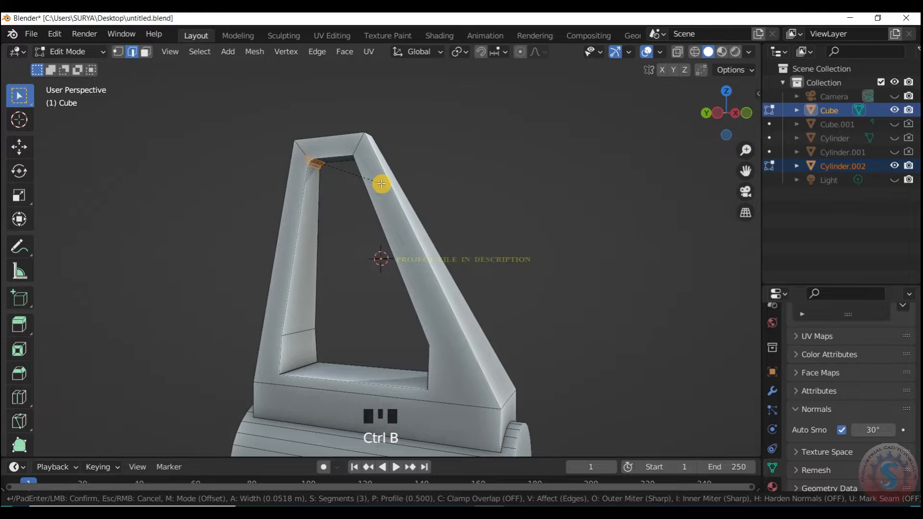
click(384, 184)
click(89, 440)
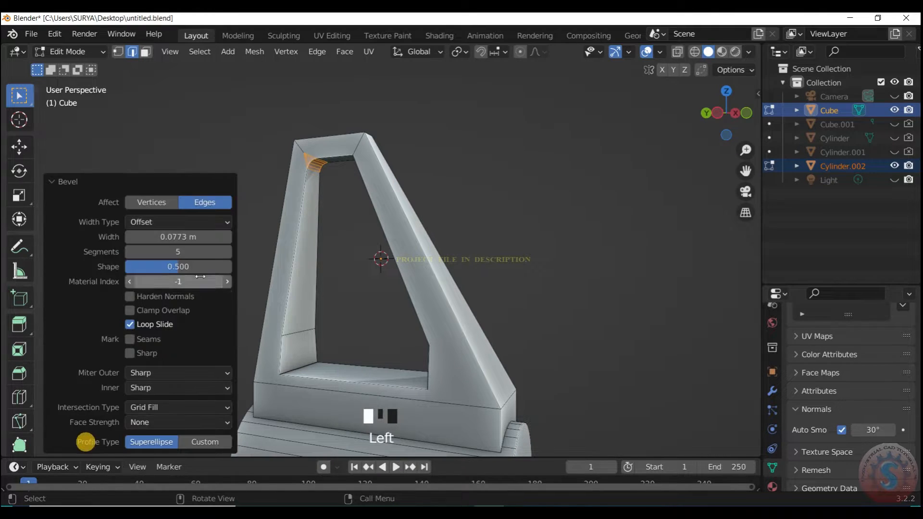
click(193, 253)
click(52, 182)
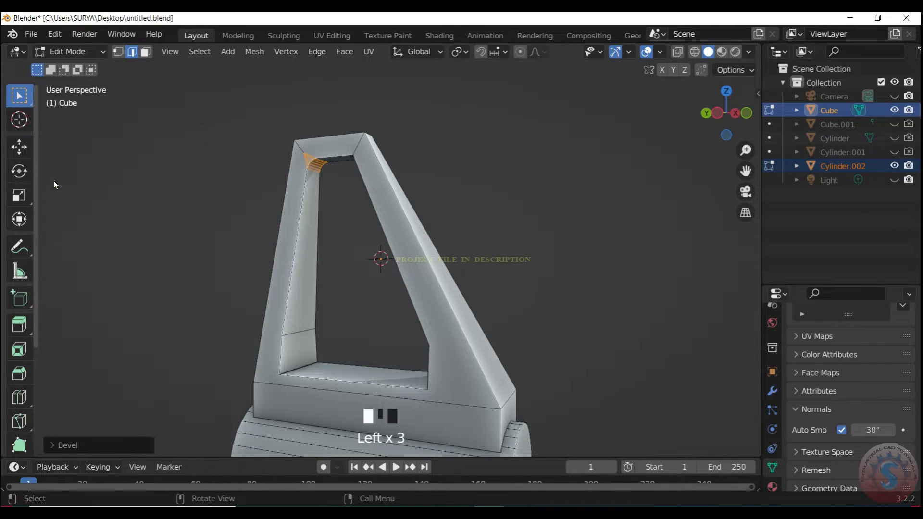
Bevel the opening's upper inner corner edge beside the slanted leg, about 0.046 m wide with 6 segments
drag(722, 105, 699, 97)
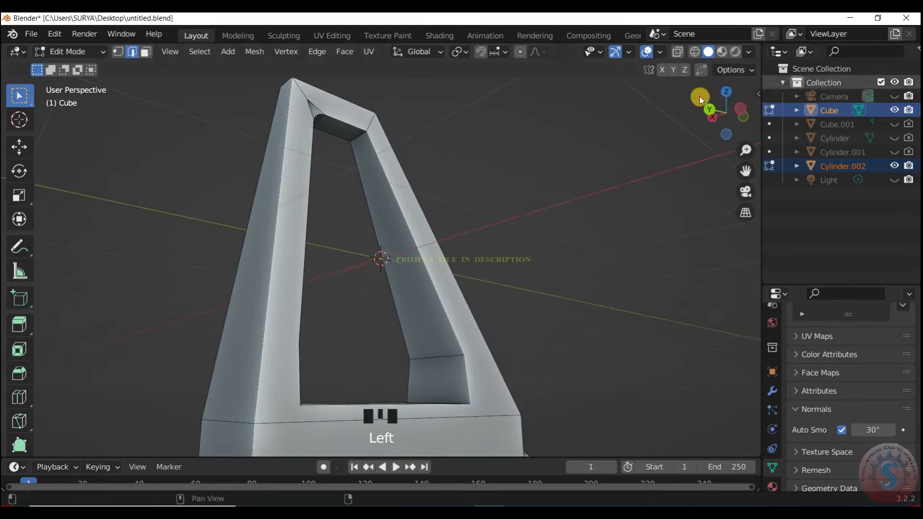
scroll(357, 121, up, 2)
key(ctrl+b)
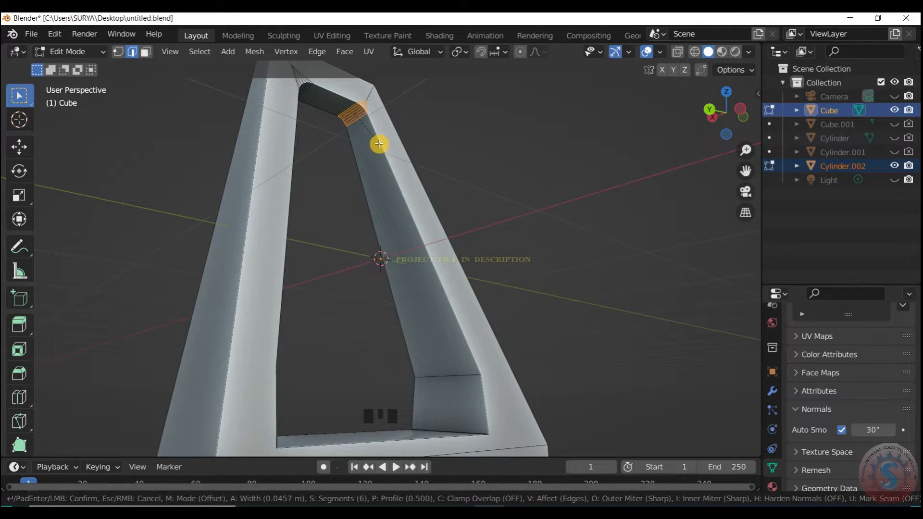
click(381, 145)
click(503, 117)
Bevel the opening's lower inner corner edge at the steep leg, about 0.156 m wide with 6 segments
scroll(527, 124, down, 3)
drag(717, 116, 172, 401)
scroll(315, 355, up, 1)
key(ctrl+b)
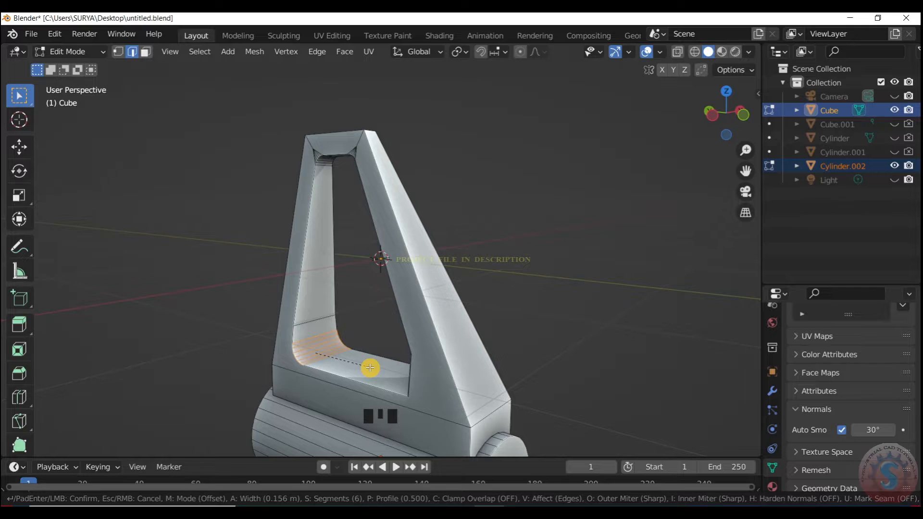
click(370, 368)
Bevel the opening's lower inner corner edge at the slanted leg about 0.095 m wide, and bevel the bend edge just above it
drag(726, 113, 429, 376)
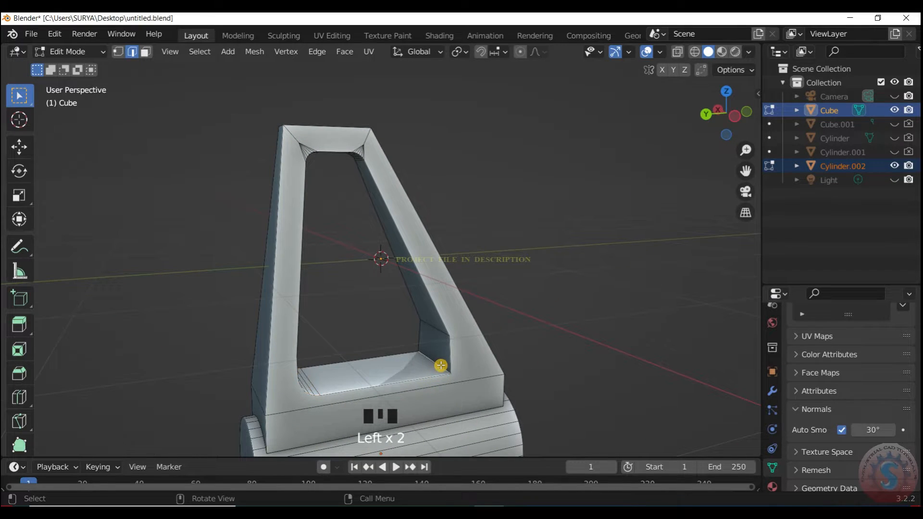
key(ctrl+b)
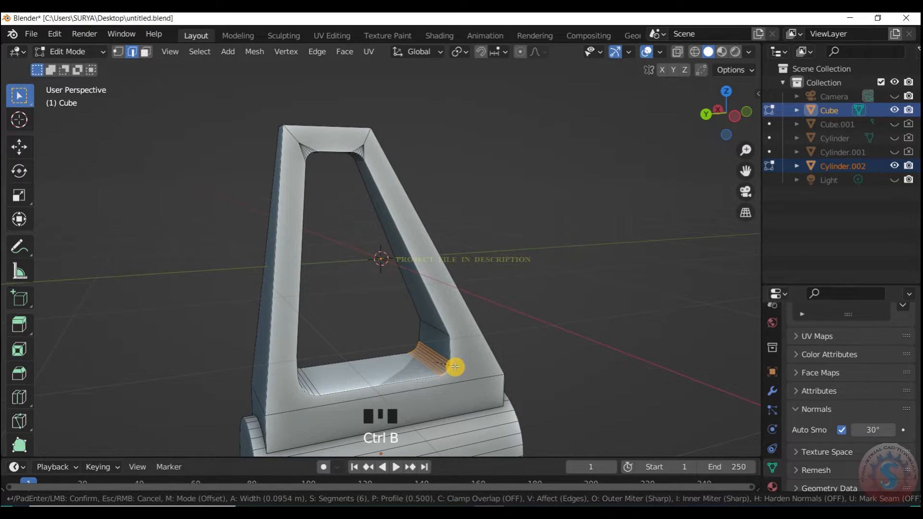
click(455, 366)
key(ctrl+b)
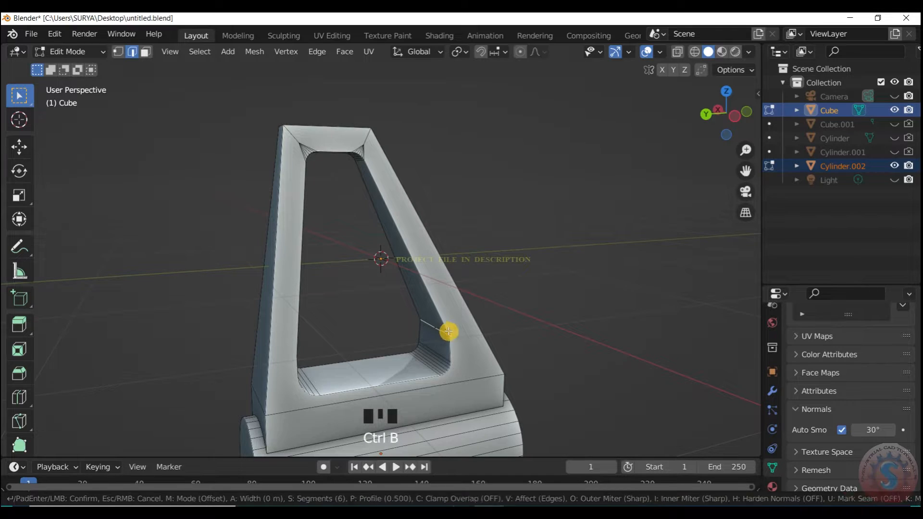
click(451, 332)
Return to Object Mode, make the frame alone the object being worked on, and re-enter Edit Mode without the cylinder
mouse_move(733, 111)
mouse_down()
mouse_move(719, 114)
mouse_move(755, 114)
mouse_move(716, 106)
mouse_up()
click(59, 51)
click(86, 67)
click(109, 130)
scroll(645, 170, down, 2)
click(357, 185)
right_click(357, 174)
click(357, 174)
click(547, 108)
scroll(546, 109, down, 2)
click(728, 117)
click(68, 52)
click(117, 79)
scroll(376, 177, up, 2)
scroll(398, 182, up, 1)
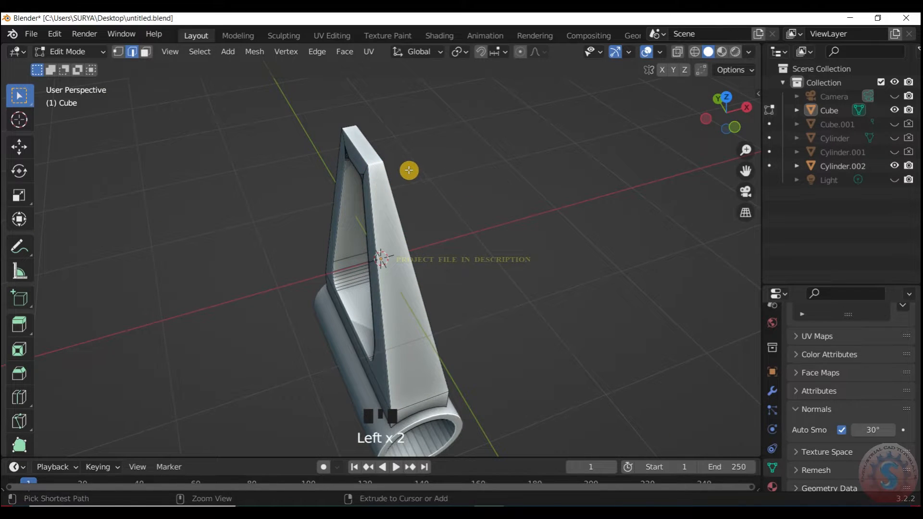
Try a small bevel on the frame's outer top corner edge above the slanted leg, and undo it
key(ctrl+b)
click(420, 177)
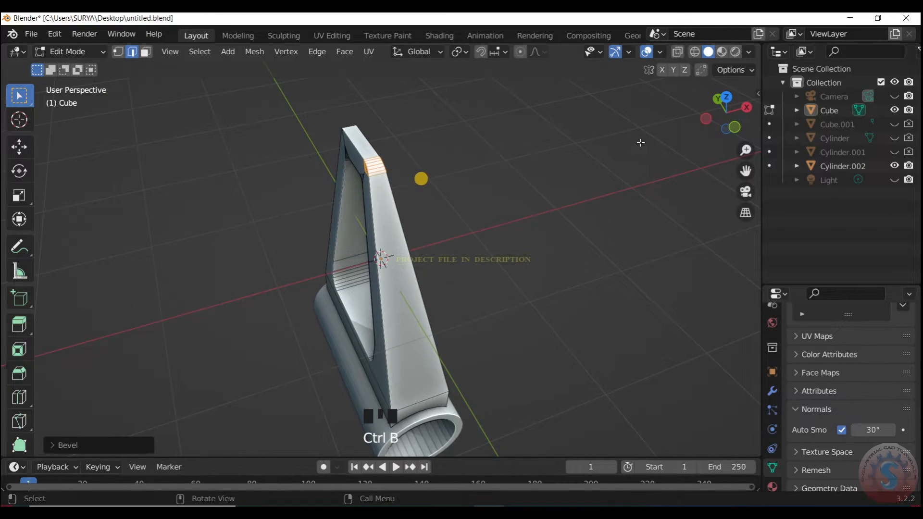
drag(726, 116, 654, 145)
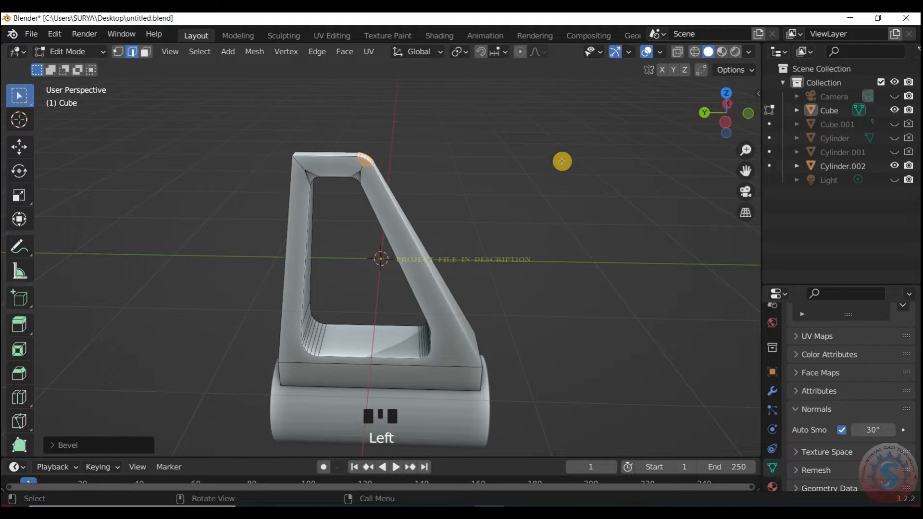
key(ctrl+z)
Bevel both outer top corner edges of the frame with 6 segments, the one above the steep leg about 0.175 m wide
key(ctrl+b)
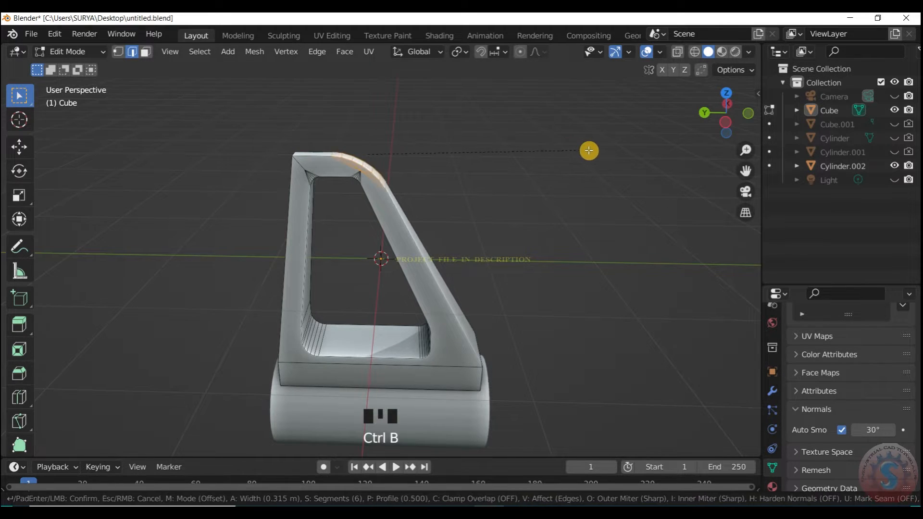
click(566, 141)
click(293, 163)
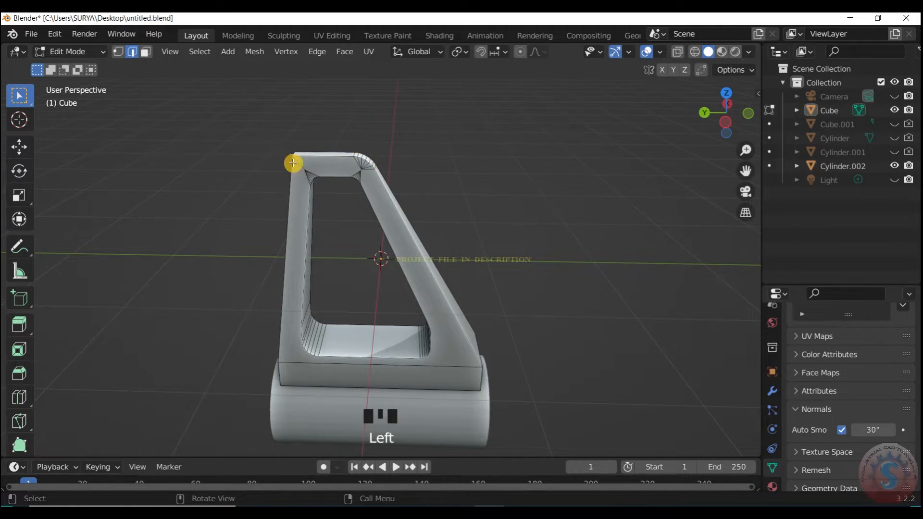
key(ctrl+b)
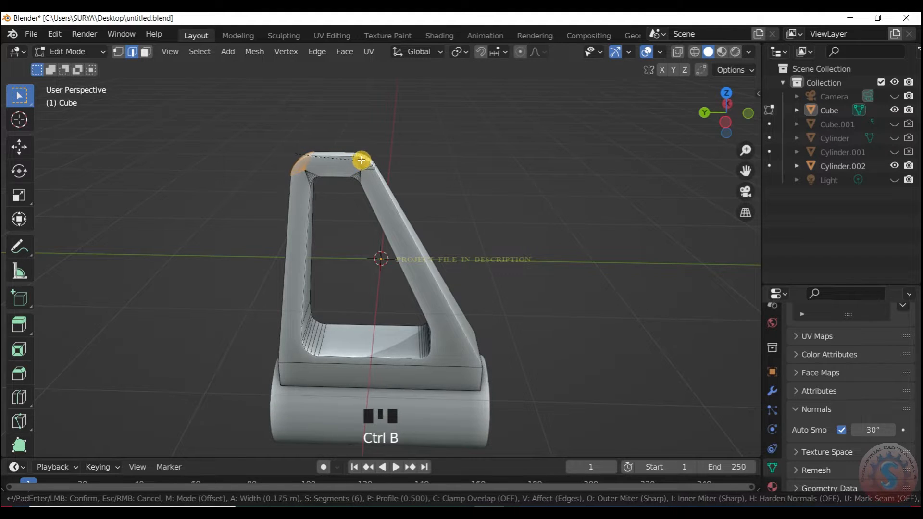
click(361, 159)
Return to Object Mode and save the changes to untitled.blend
click(52, 50)
click(72, 66)
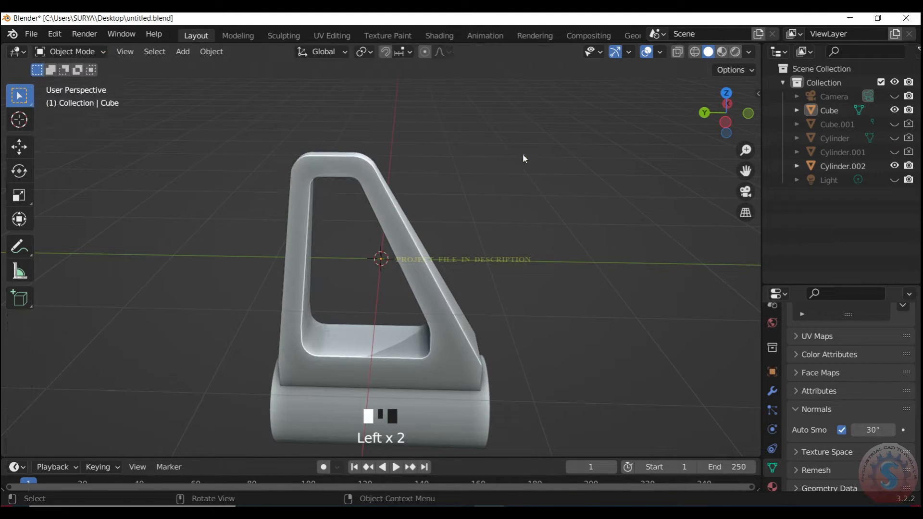
scroll(710, 121, down, 1)
drag(710, 122, 765, 109)
key(ctrl+s)
Try to add a loop cut inside the hollow cylinder in Edit Mode, and return to Object Mode
scroll(672, 140, down, 2)
click(70, 52)
click(72, 80)
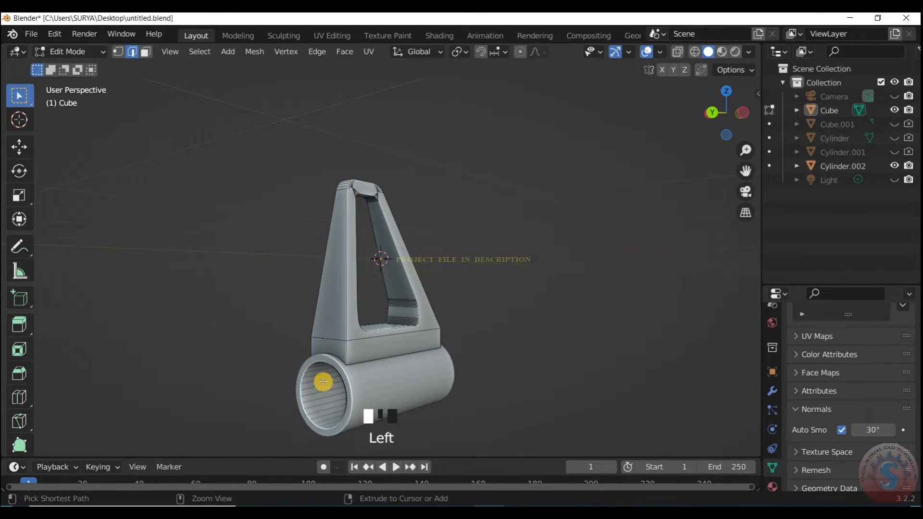
key(ctrl+r)
click(70, 51)
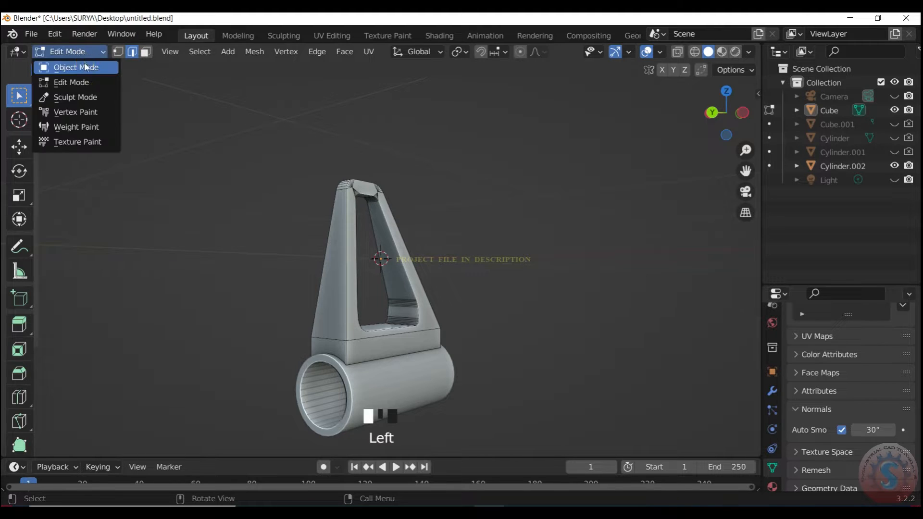
click(73, 66)
Scale the frame by about 1.15 along global X to thicken it, and save untitled.blend
mouse_move(721, 110)
mouse_down()
mouse_move(703, 113)
mouse_move(722, 114)
mouse_up()
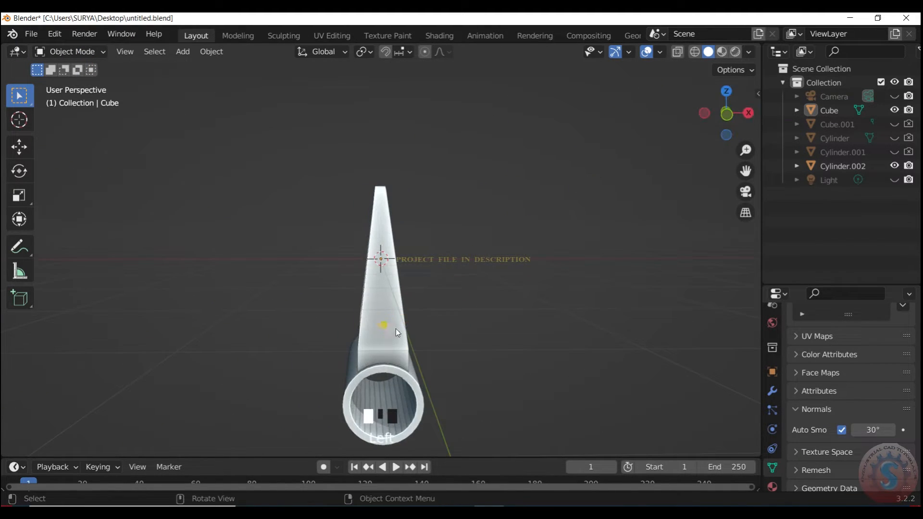
click(396, 328)
key(s)
key(y)
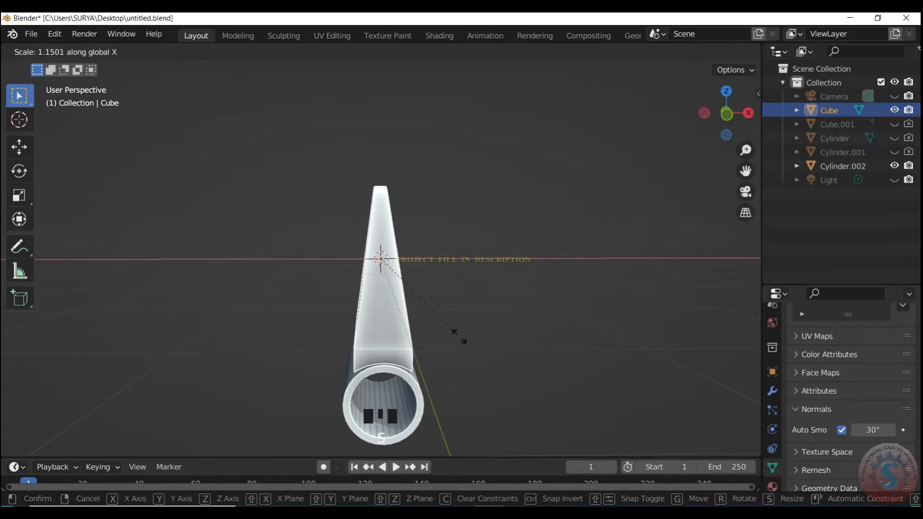
click(489, 237)
scroll(489, 237, down, 2)
drag(705, 107, 720, 107)
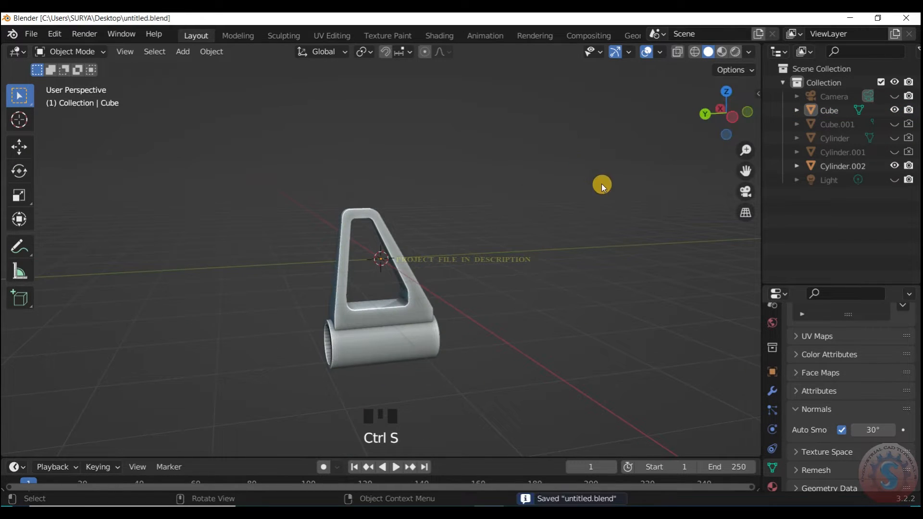
Unhide the camera and move it while looking through it to reframe the model, and leave the camera view
key(KP_0)
click(452, 324)
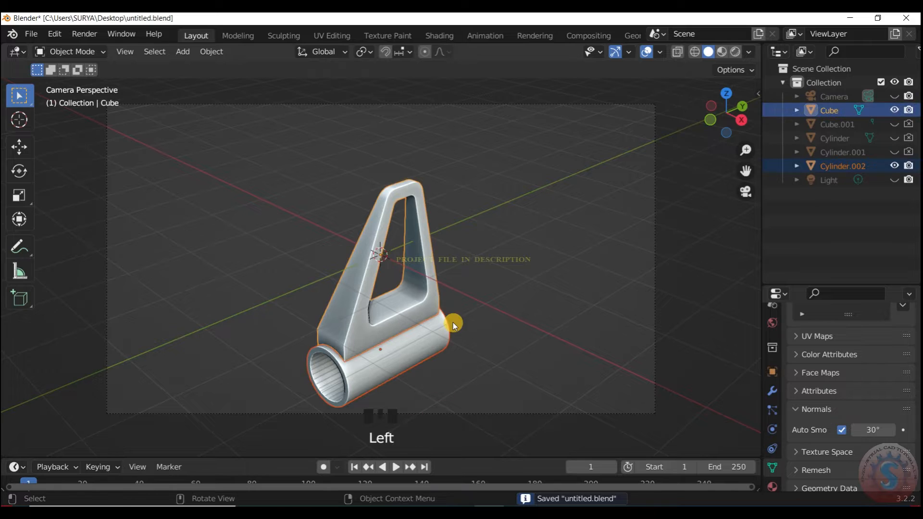
click(510, 232)
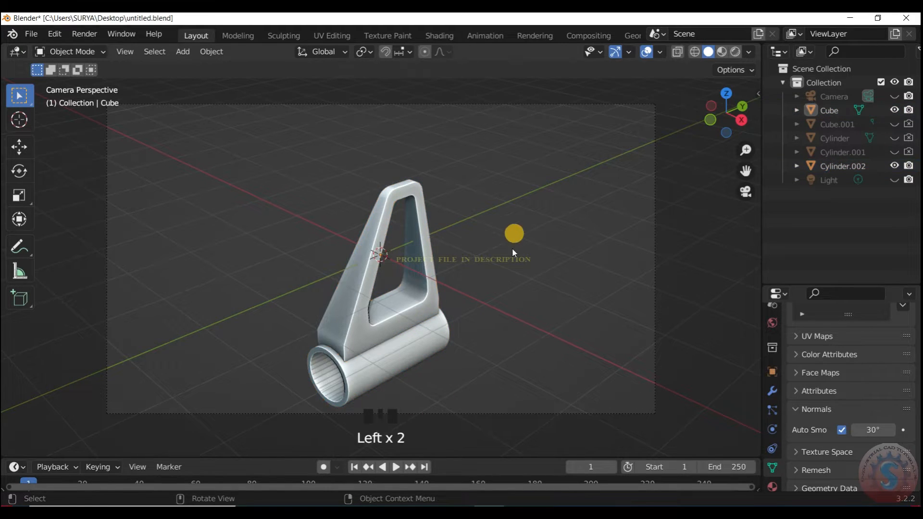
click(516, 161)
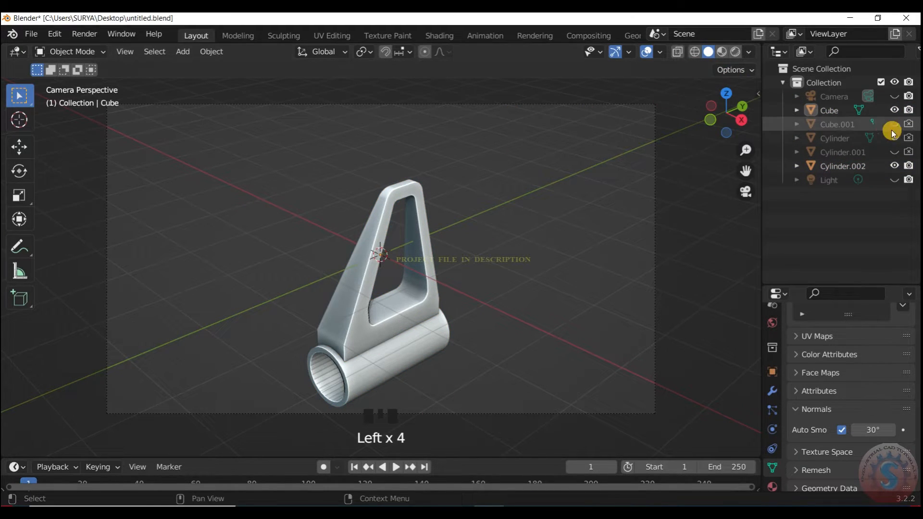
click(893, 96)
click(655, 153)
key(g)
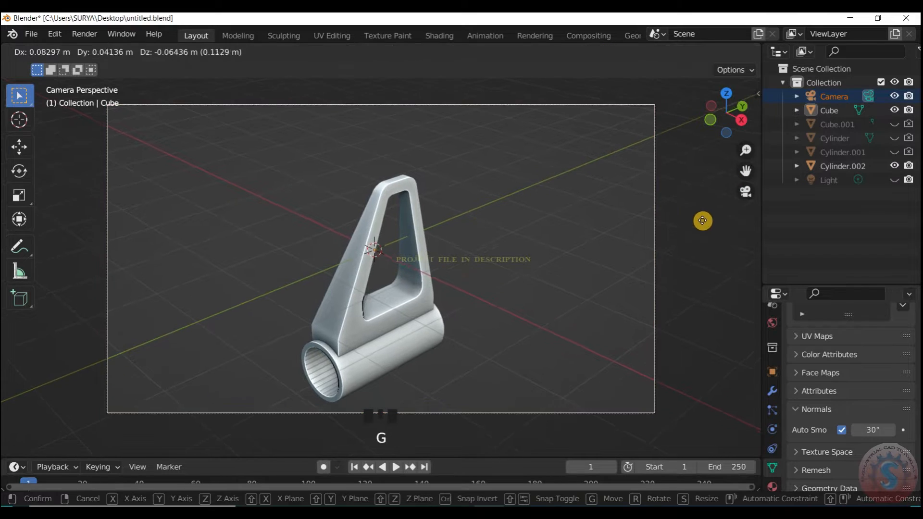
click(690, 270)
key(KP_0)
scroll(722, 128, down, 1)
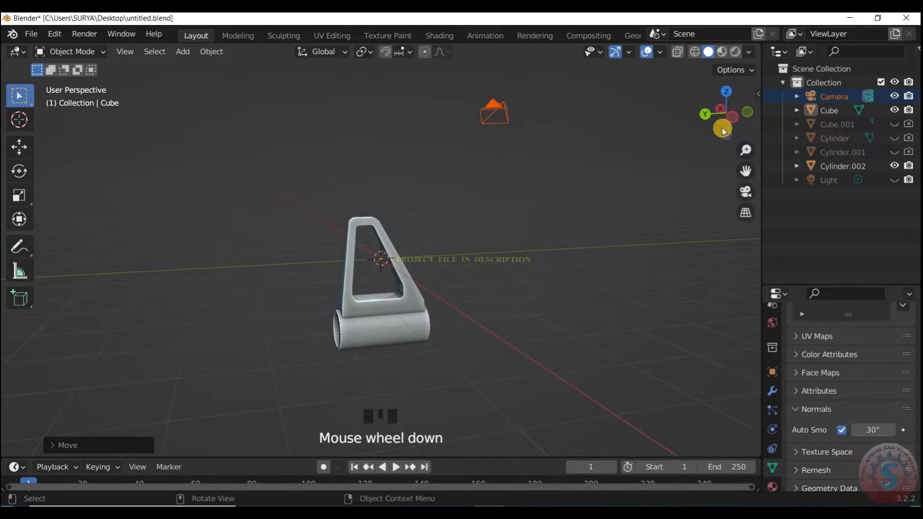
drag(722, 128, 616, 128)
click(556, 250)
Try a loop cut inside the cylinder's opposite open end in Edit Mode, and go back to Object Mode
scroll(665, 142, up, 3)
drag(740, 103, 605, 103)
click(103, 51)
click(72, 80)
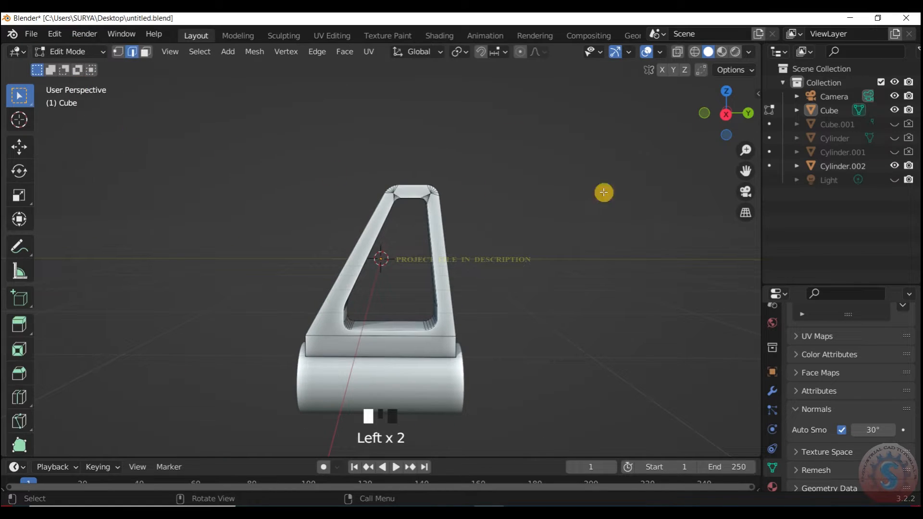
drag(726, 113, 661, 113)
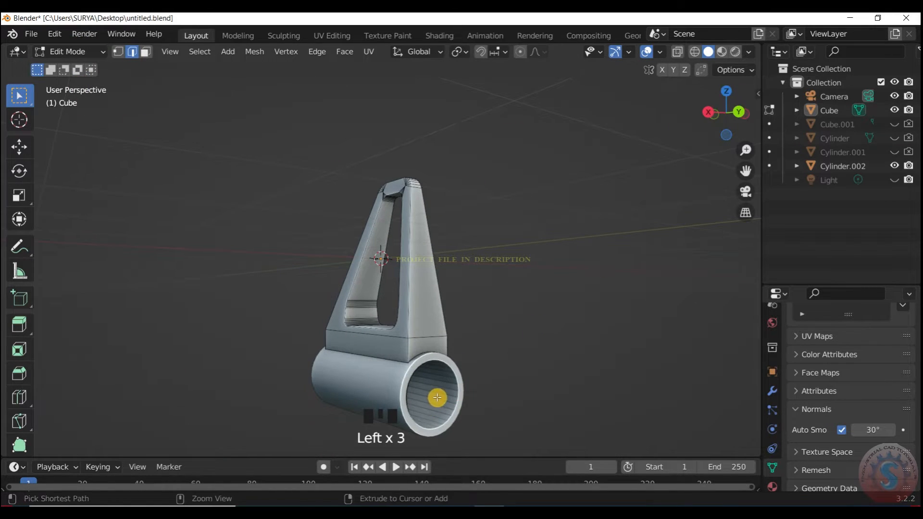
key(ctrl+r)
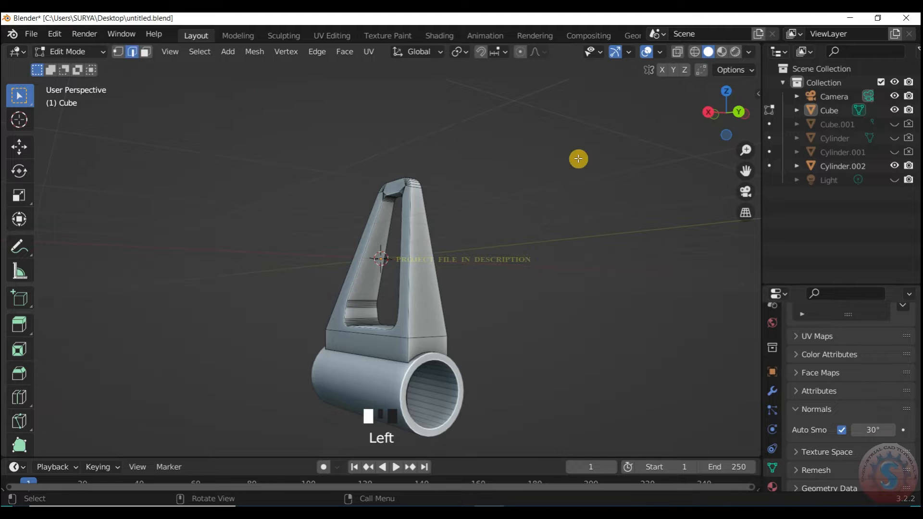
click(75, 50)
click(75, 64)
Bevel the frame's outer edge where the slanted leg meets the base in Edit Mode, about 0.098 m wide with 6 segments
drag(725, 123, 817, 139)
click(72, 51)
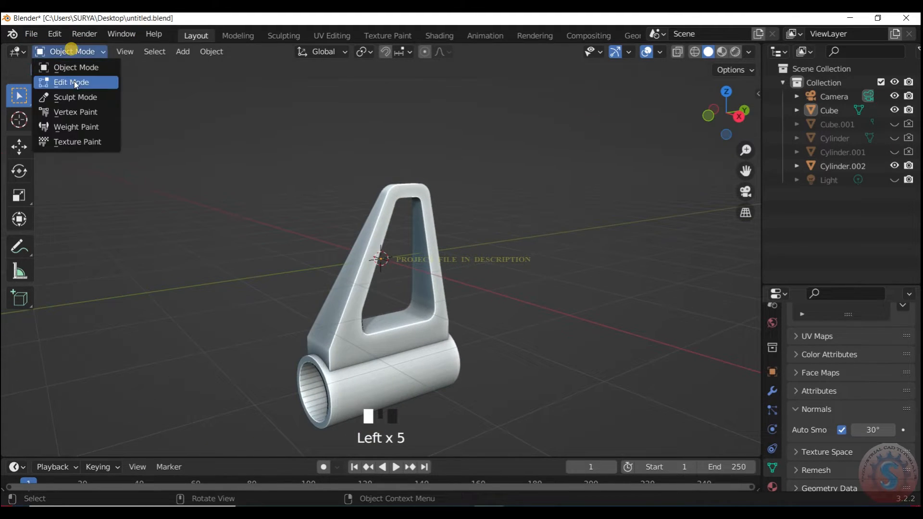
click(75, 82)
scroll(348, 370, up, 1)
key(ctrl+b)
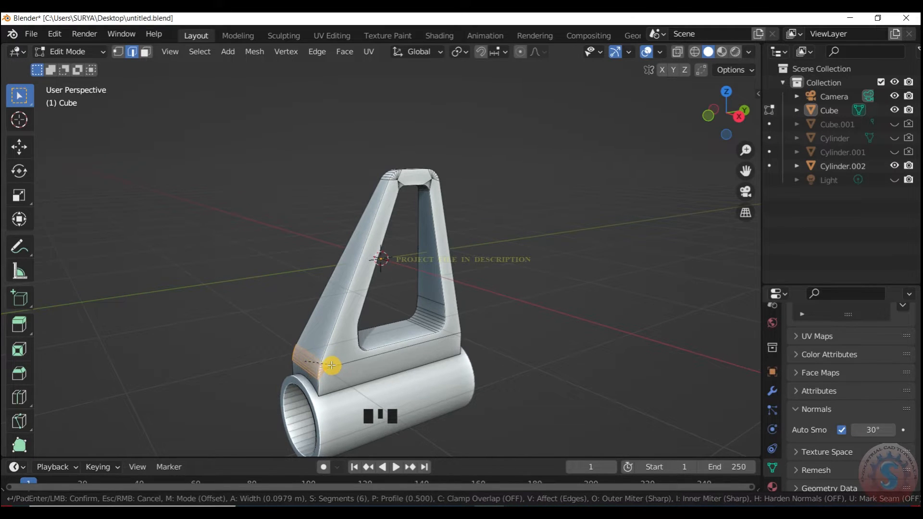
click(331, 369)
drag(727, 119, 465, 362)
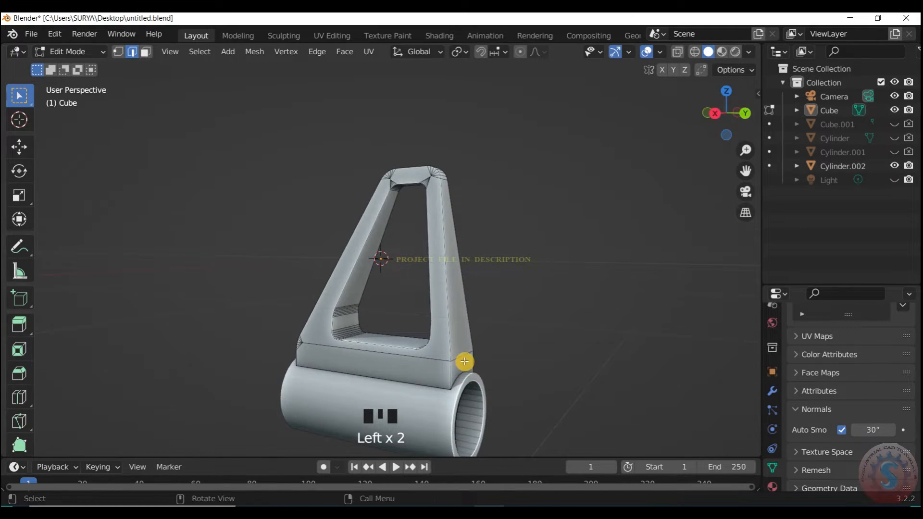
Return the frame to Object Mode and select the hollow cylinder beneath it
click(92, 52)
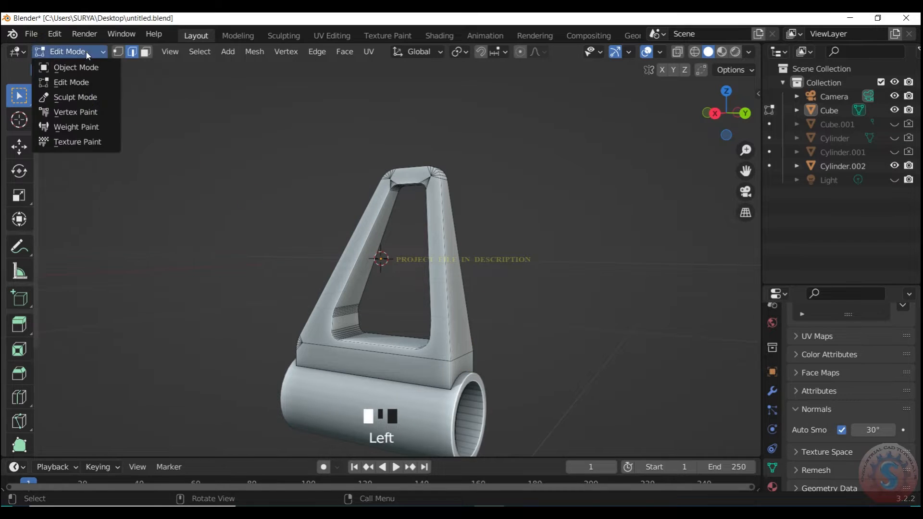
click(81, 66)
scroll(727, 115, down, 2)
drag(726, 115, 525, 275)
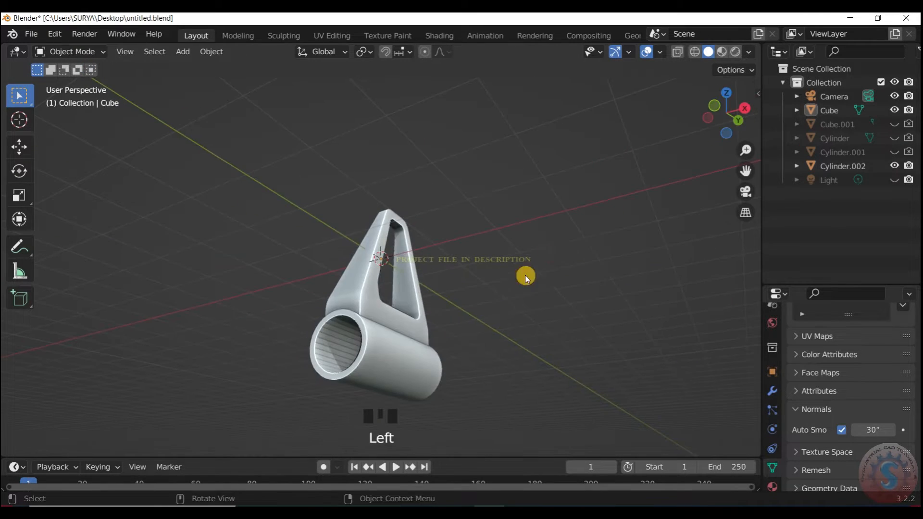
click(392, 368)
click(64, 53)
click(70, 80)
scroll(387, 363, up, 2)
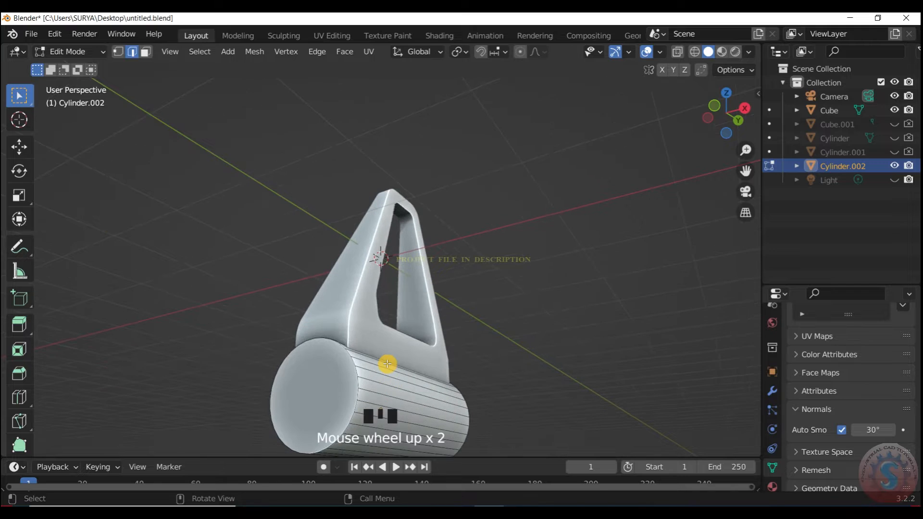
scroll(384, 358, down, 2)
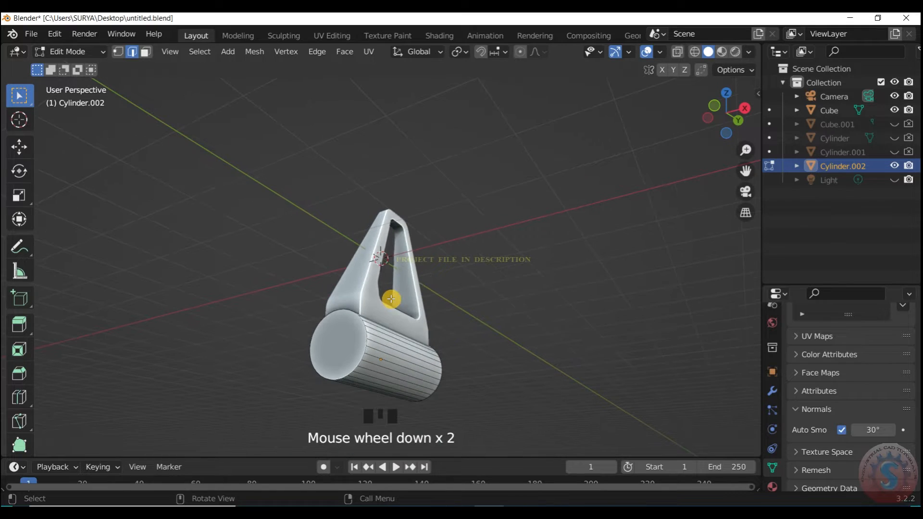
click(72, 51)
click(81, 66)
Apply the Boolean Difference modifier on the hollow cylinder
click(772, 390)
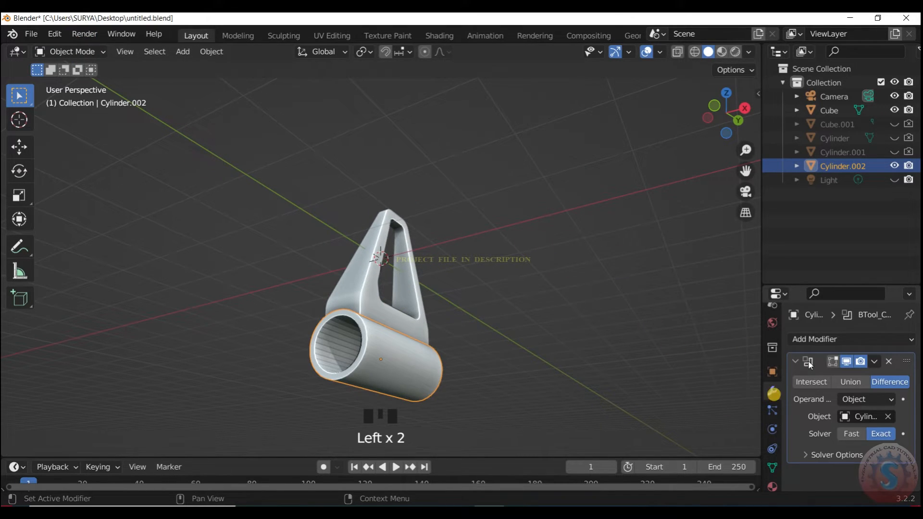
click(876, 364)
click(846, 377)
Bevel the outer rim of the cylinder's facing open end in Edit Mode, about 0.036 m wide with 1 segment
click(64, 53)
click(69, 81)
scroll(385, 352, up, 1)
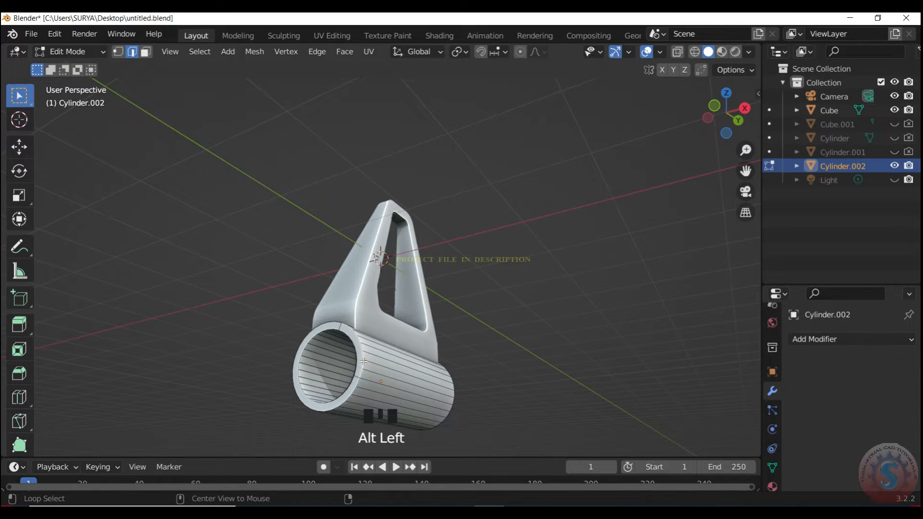
key(ctrl+b)
right_click(414, 369)
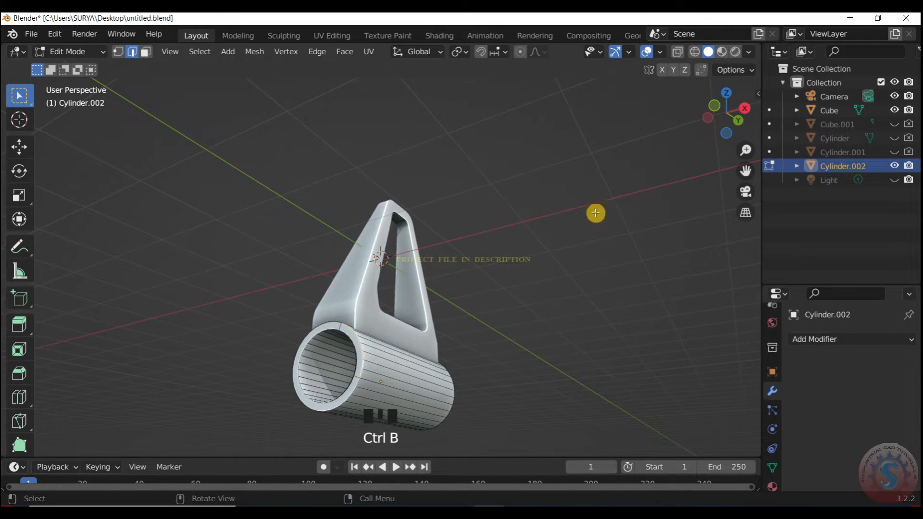
drag(725, 116, 725, 95)
scroll(357, 353, up, 1)
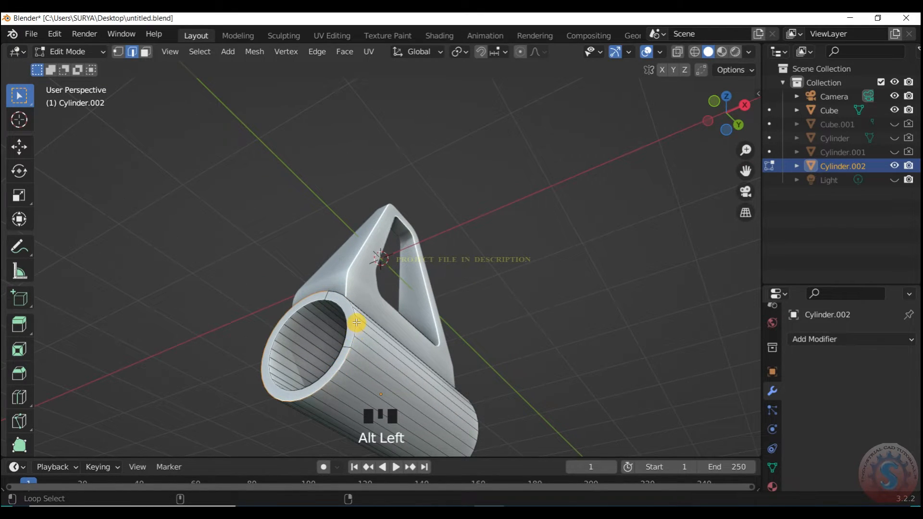
key(ctrl+b)
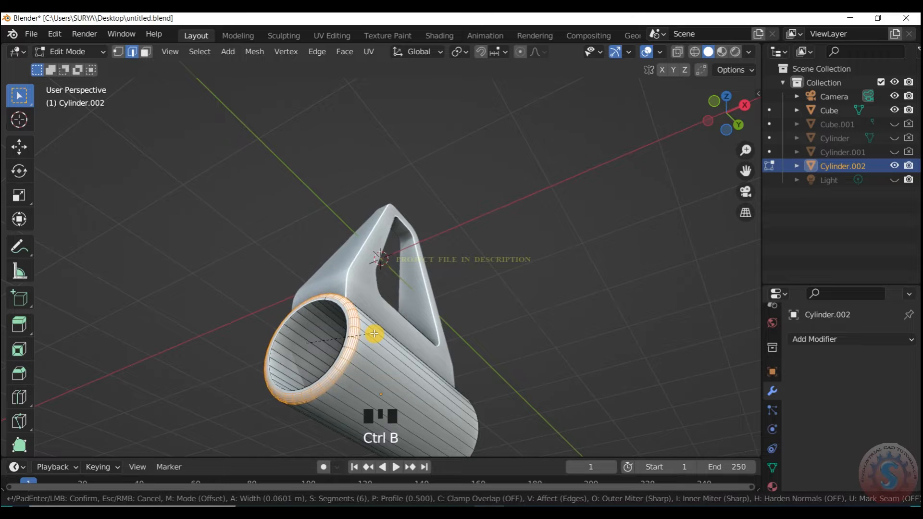
scroll(373, 333, down, 2)
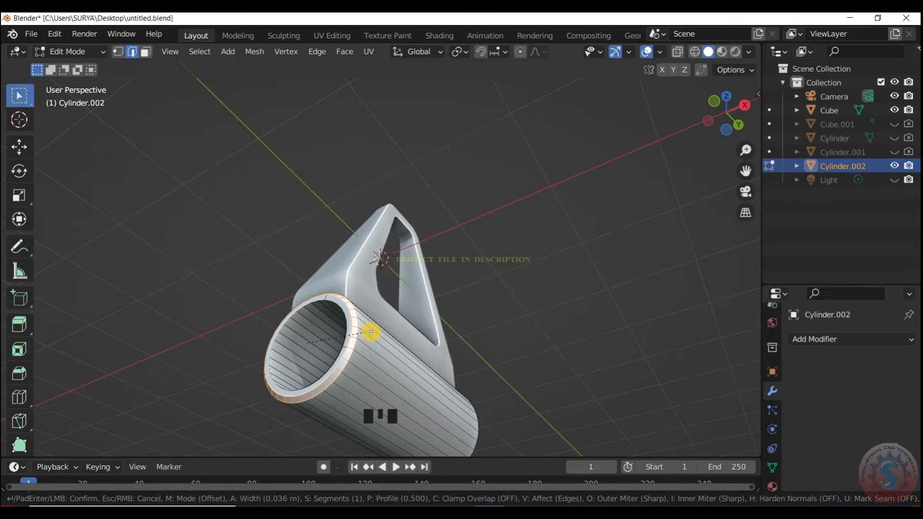
click(371, 332)
Bevel the outer rim of the cylinder's opposite end, about 0.0325 m wide with 1 segment, and return to Object Mode
click(464, 175)
drag(725, 122, 696, 147)
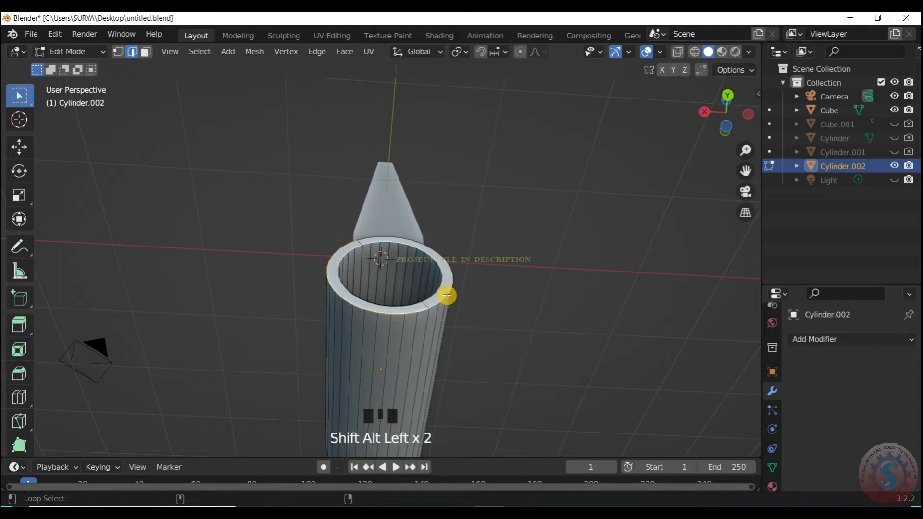
key(ctrl+b)
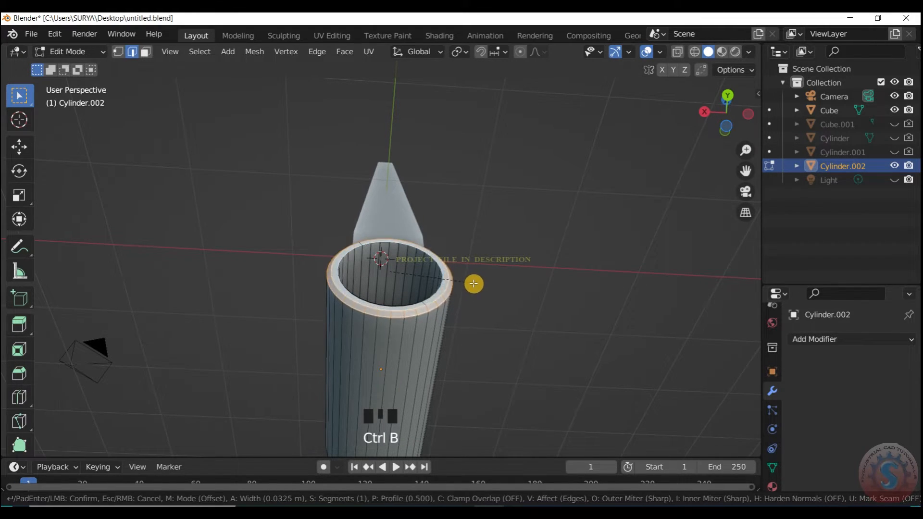
click(474, 284)
click(68, 51)
click(72, 66)
click(491, 132)
scroll(732, 103, down, 2)
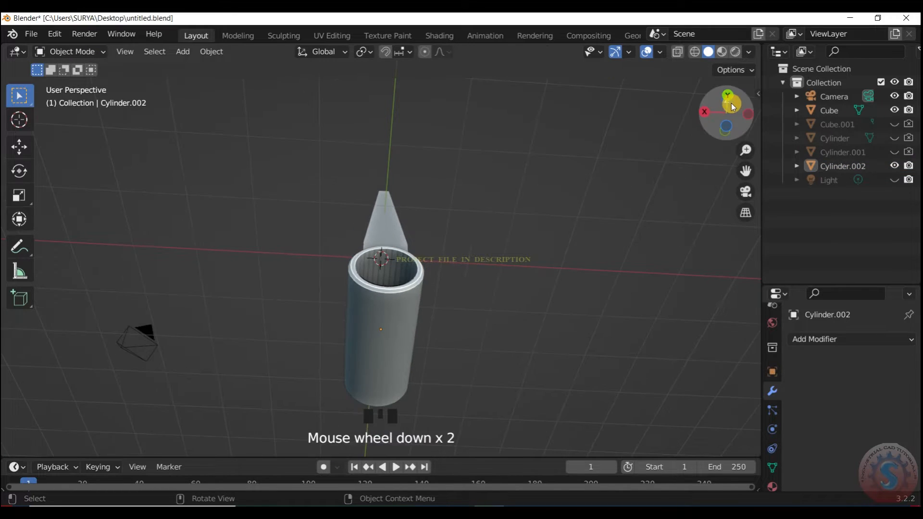
drag(732, 103, 711, 116)
click(87, 52)
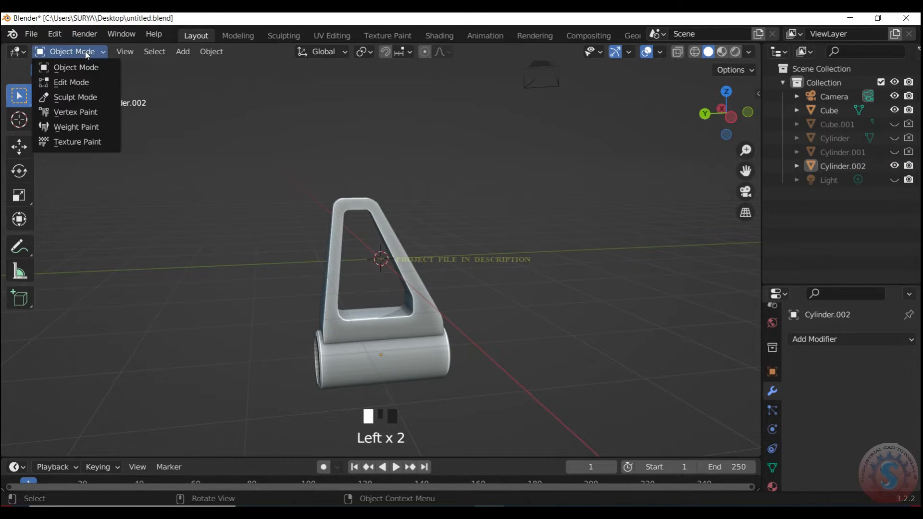
click(348, 310)
scroll(446, 339, up, 2)
click(480, 312)
scroll(504, 208, down, 3)
Switch the solid viewport lighting to MatCap and choose a metallic matcap for the model
click(748, 53)
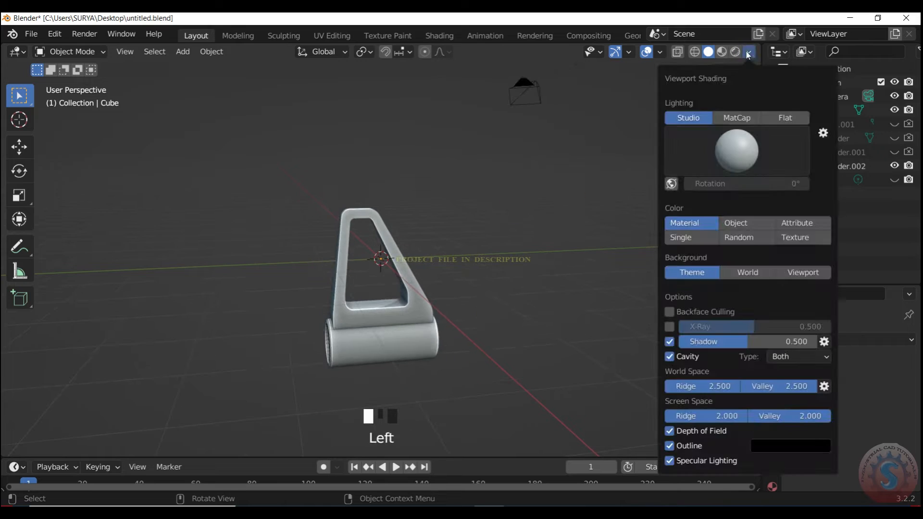
click(720, 174)
click(737, 118)
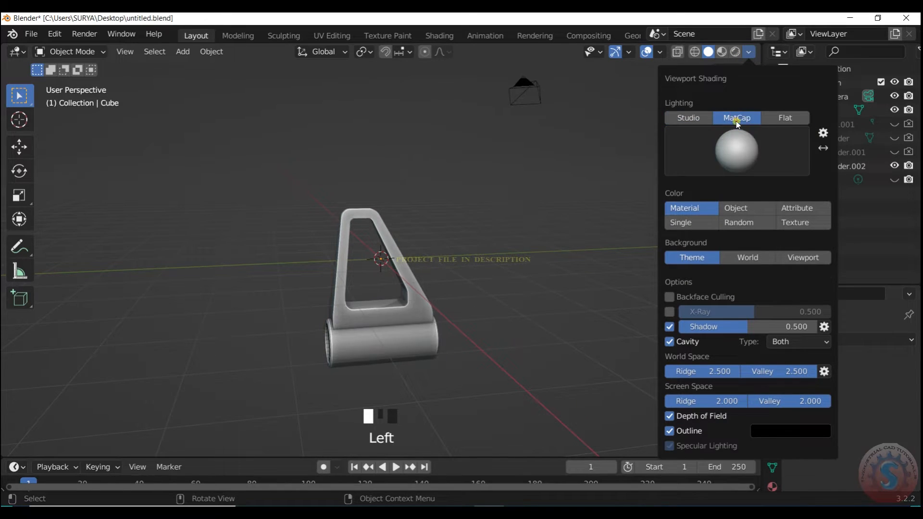
click(717, 168)
click(497, 284)
scroll(460, 281, up, 2)
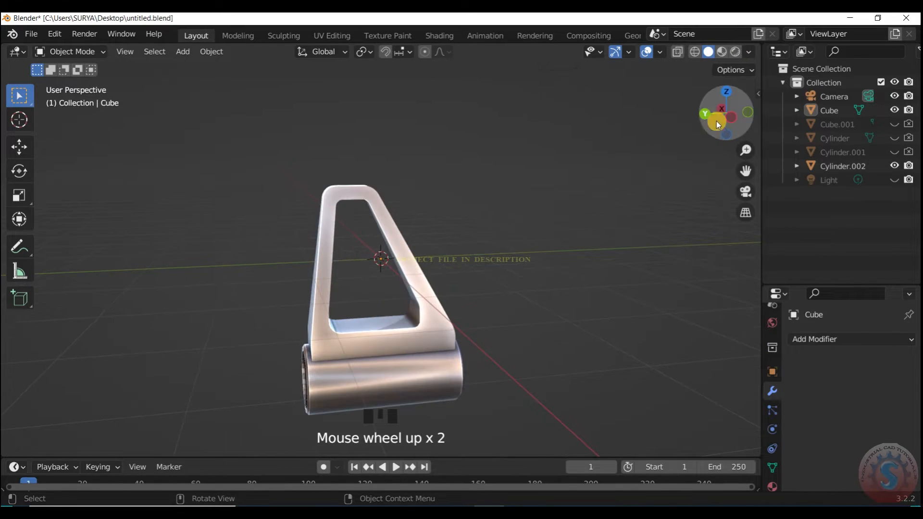
Examine the frame and the cylinder with the metallic shading through the camera
click(827, 110)
drag(726, 114, 592, 117)
scroll(549, 198, down, 3)
key(KP_0)
scroll(385, 278, up, 3)
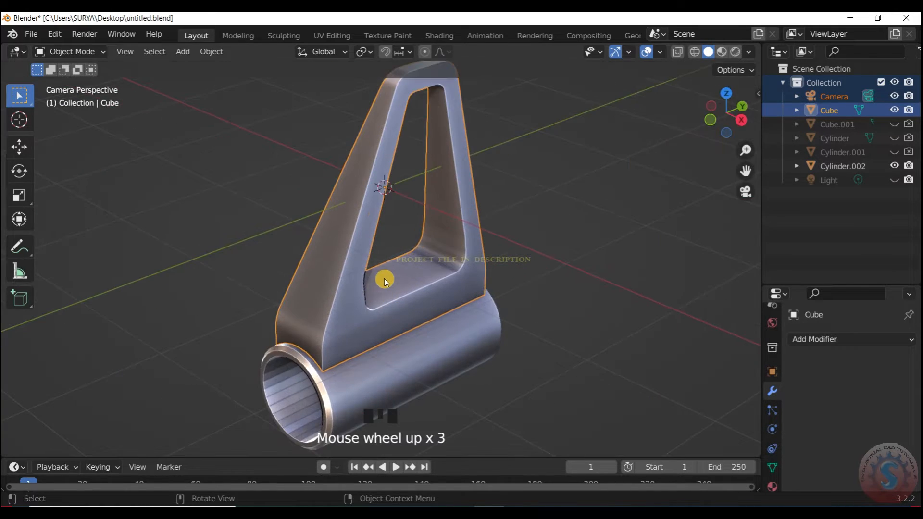
scroll(385, 278, down, 2)
click(389, 336)
right_click(388, 337)
right_click(376, 234)
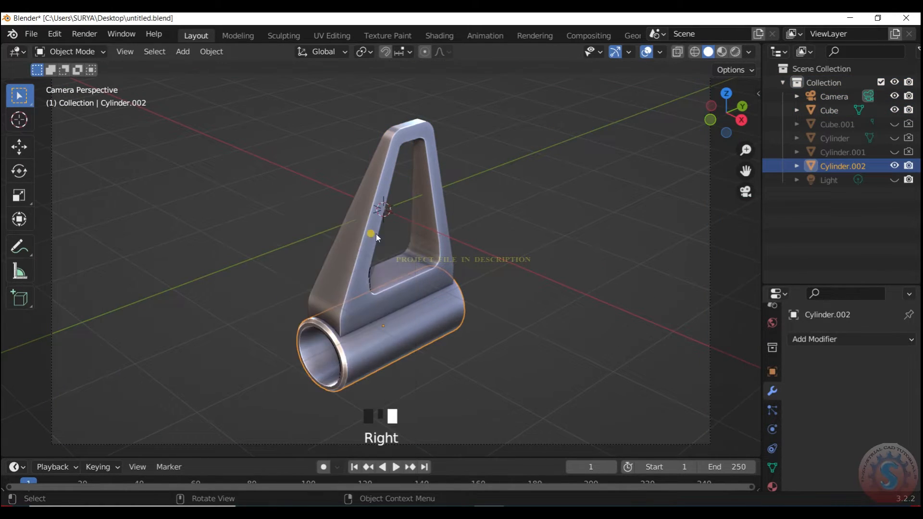
click(530, 255)
scroll(468, 287, down, 1)
scroll(468, 287, up, 1)
Scale the hollow cylinder up slightly and uniformly in Object Mode
click(443, 301)
key(s)
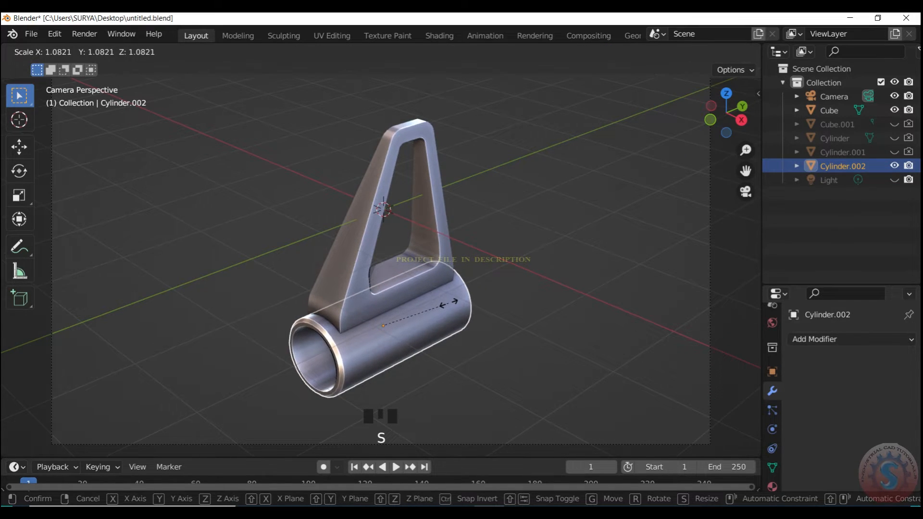
click(446, 301)
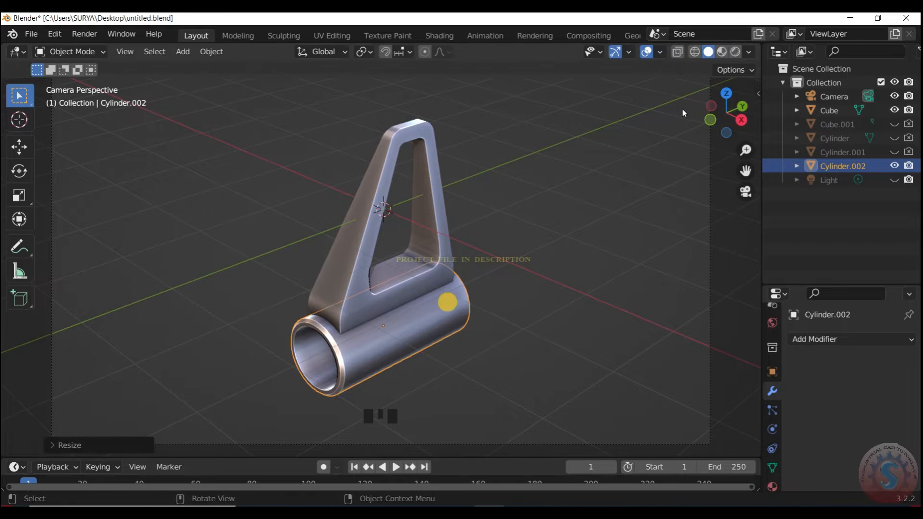
Check the enlarged cylinder's fit under the frame from several angles and through the camera, and save untitled.blend
drag(733, 110, 661, 168)
click(521, 258)
scroll(452, 218, up, 4)
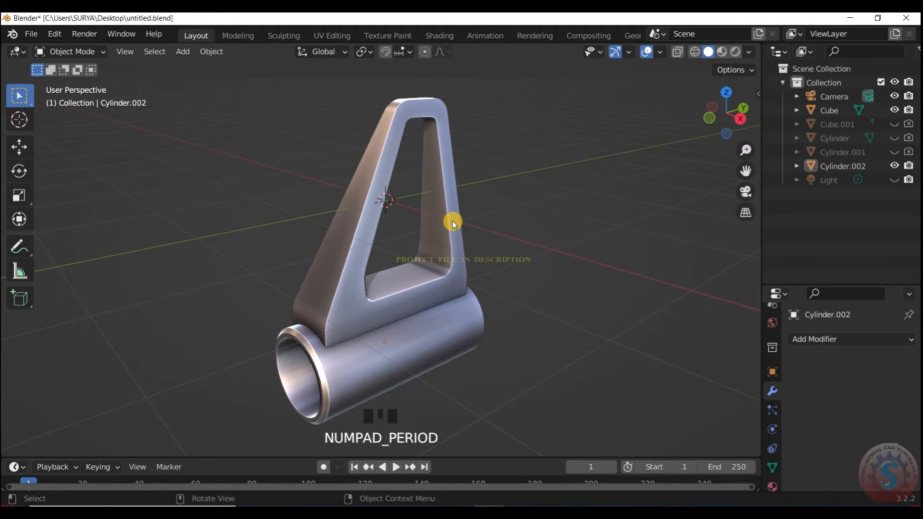
key(KP_0)
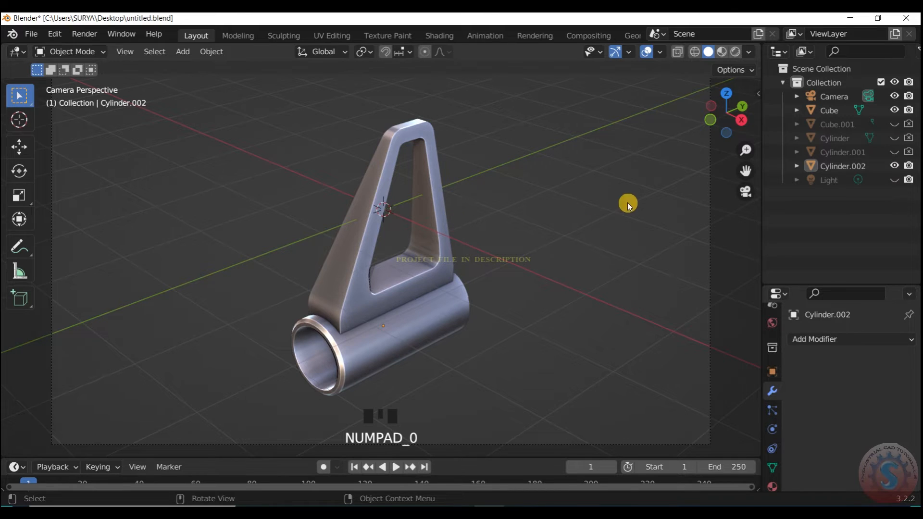
scroll(346, 305, up, 3)
scroll(380, 303, down, 4)
scroll(406, 291, up, 1)
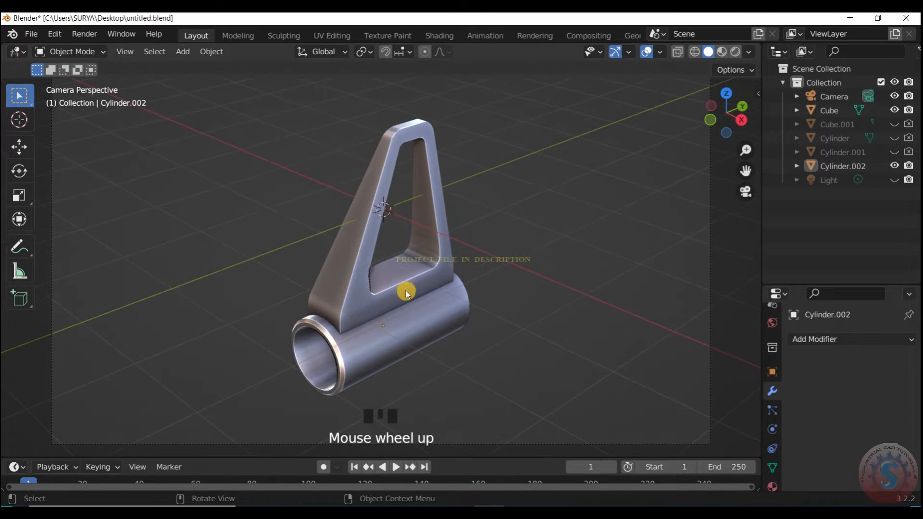
mouse_move(724, 115)
mouse_down()
mouse_move(701, 118)
mouse_move(735, 115)
mouse_up()
scroll(491, 272, up, 4)
key(ctrl+s)
scroll(601, 174, down, 2)
Add a Bevel modifier to the frame and keep it affecting edges
click(440, 178)
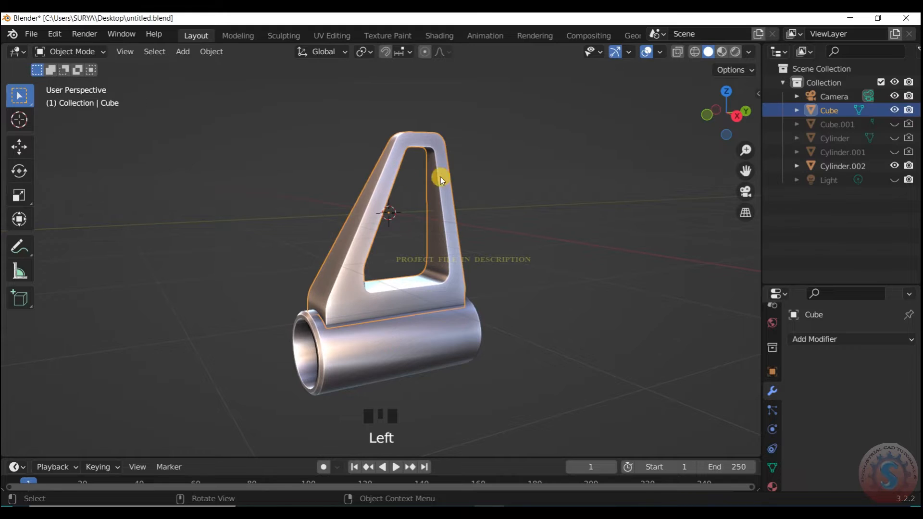
click(824, 340)
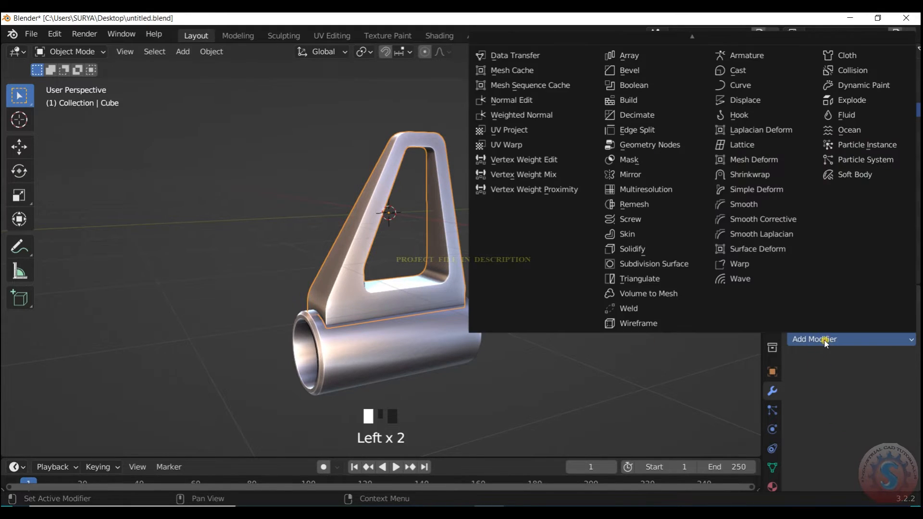
click(424, 126)
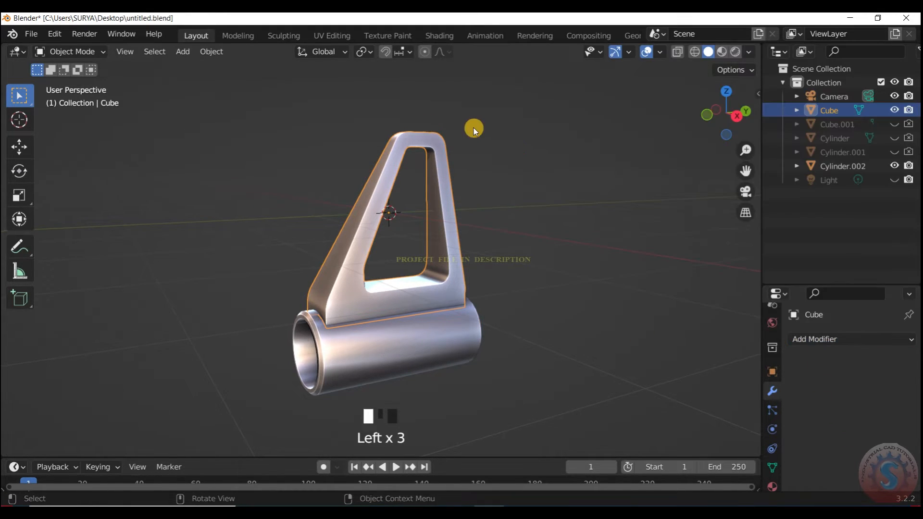
click(439, 195)
click(815, 339)
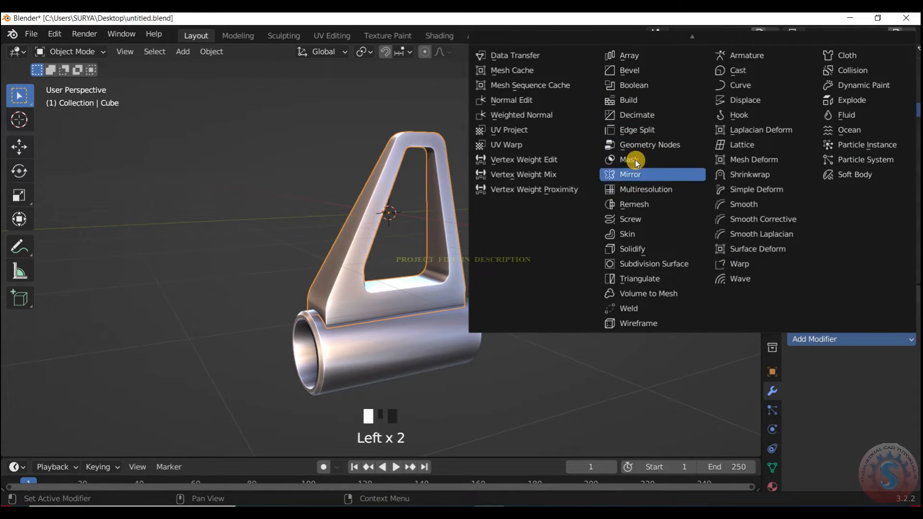
click(645, 70)
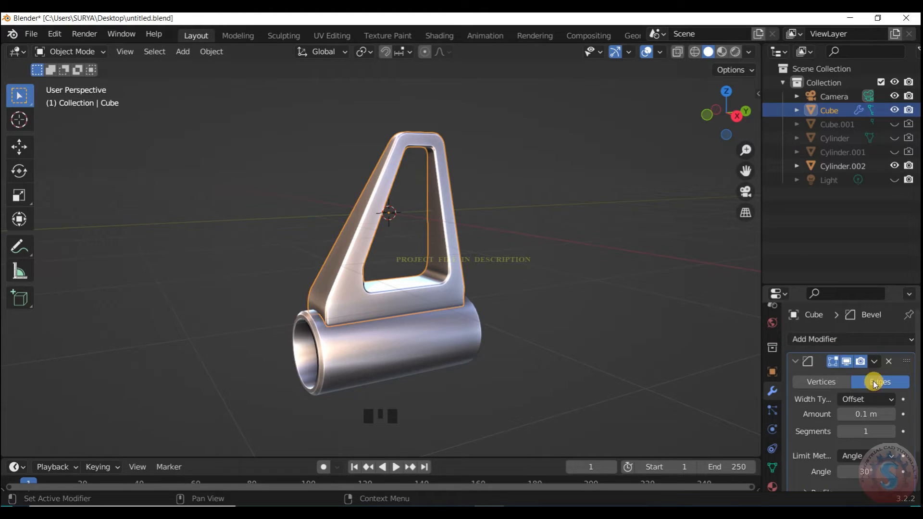
click(821, 382)
click(881, 383)
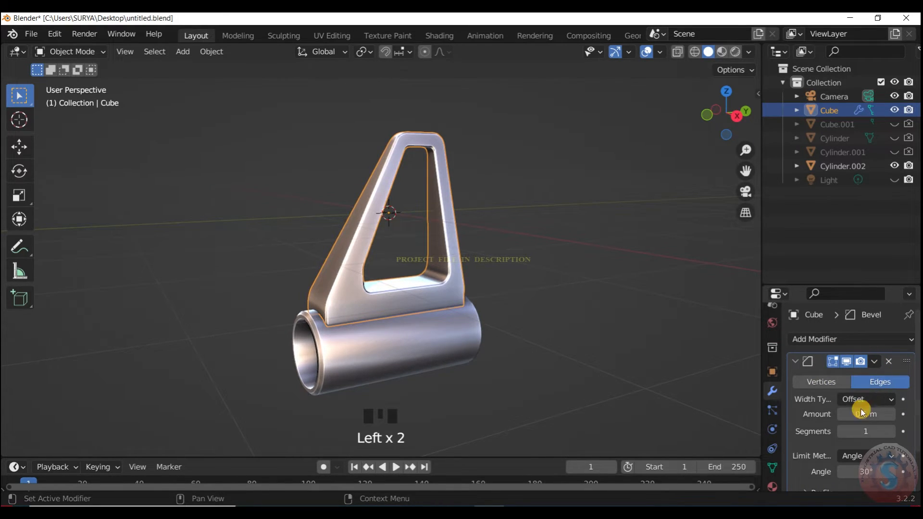
Examine the frame's modifier-bevelled edges from several sides and through the camera
scroll(671, 347, up, 2)
drag(726, 113, 726, 192)
click(627, 121)
scroll(644, 125, down, 2)
drag(719, 111, 658, 168)
scroll(649, 164, up, 2)
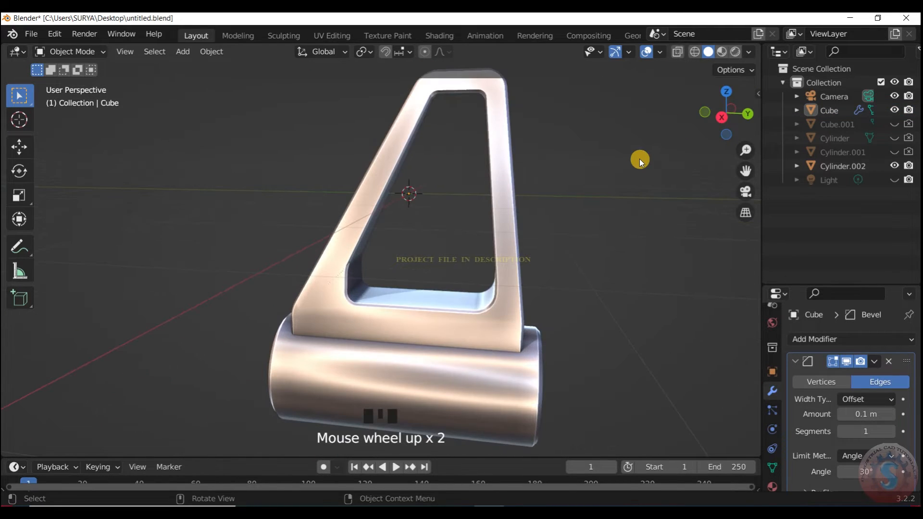
key(KP_0)
key(KP_0)
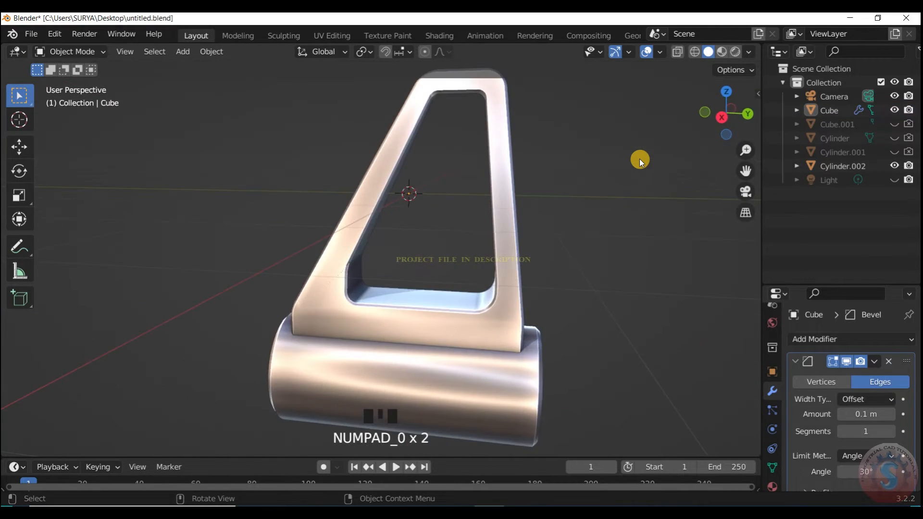
key(KP_0)
scroll(616, 281, up, 2)
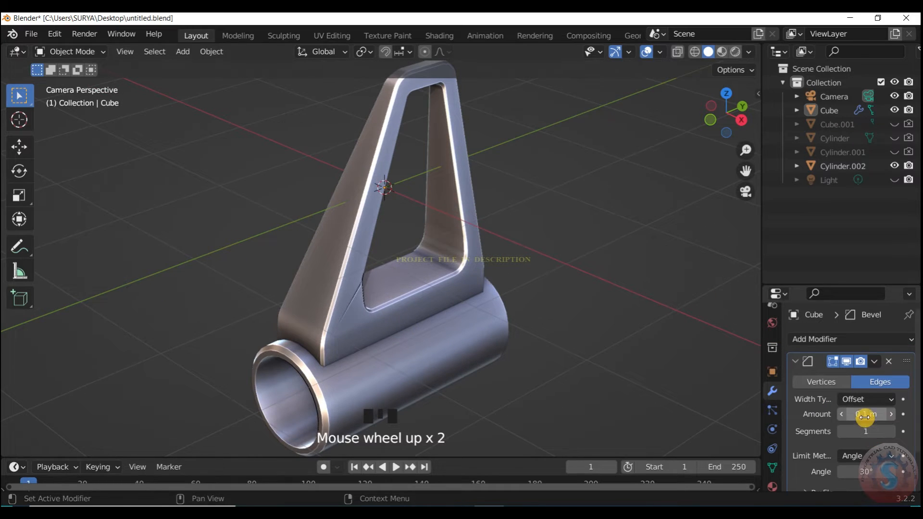
Set the frame's Bevel modifier amount to 0.01 m and inspect the edges around the opening up close
drag(864, 416, 849, 417)
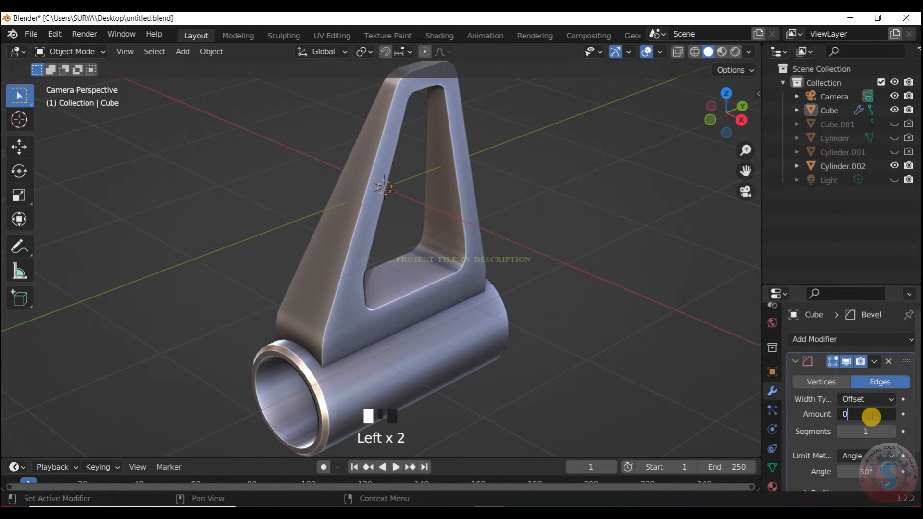
key(Return)
drag(726, 115, 696, 124)
scroll(613, 124, up, 4)
scroll(664, 116, up, 2)
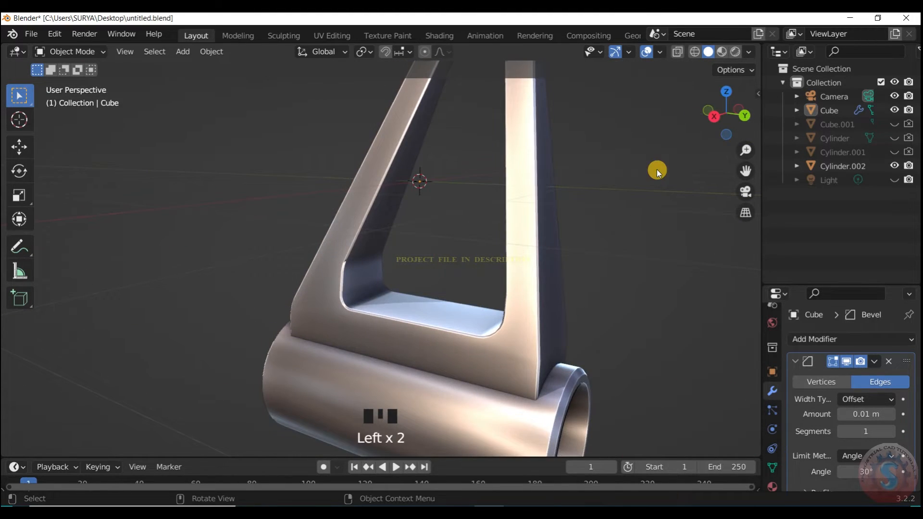
Try a Bevel modifier on the hollow cylinder, inspect its rims from several sides, and remove the modifier
scroll(480, 354, down, 3)
click(480, 355)
click(814, 339)
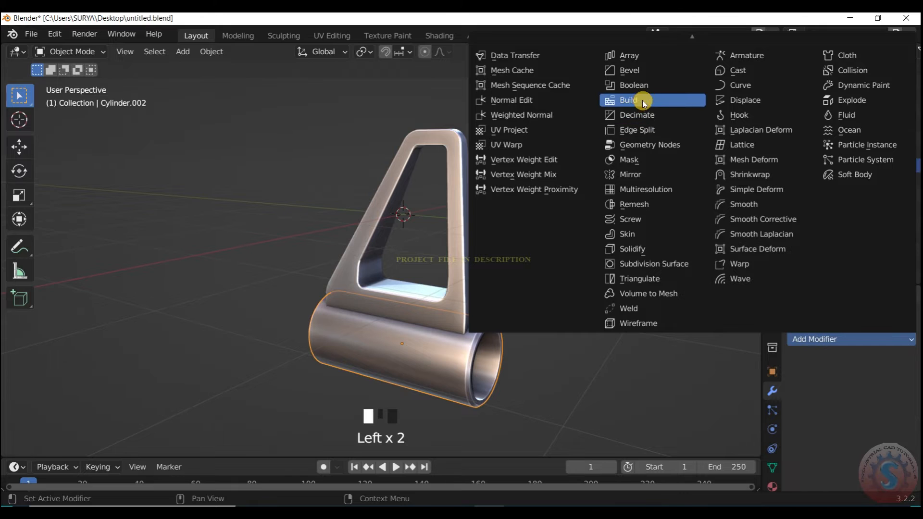
click(630, 72)
drag(716, 108, 832, 100)
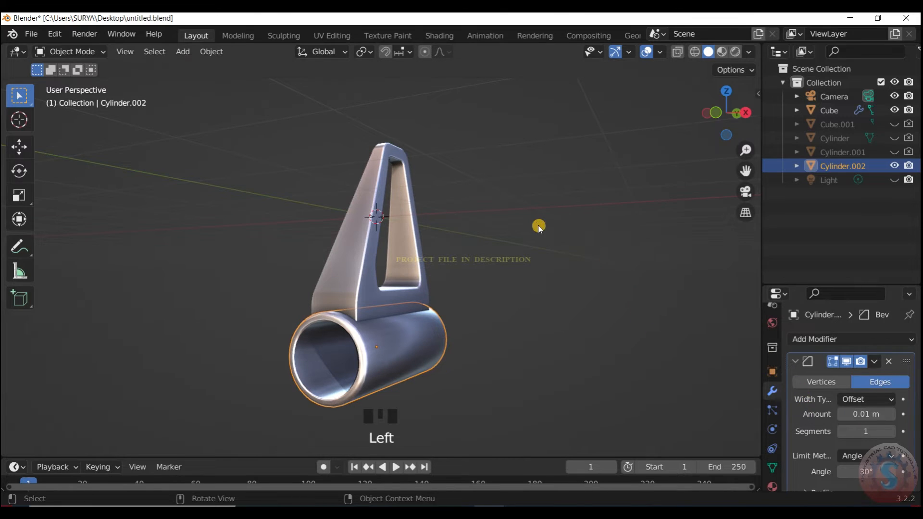
click(576, 187)
scroll(576, 188, up, 2)
drag(715, 103, 620, 105)
click(617, 172)
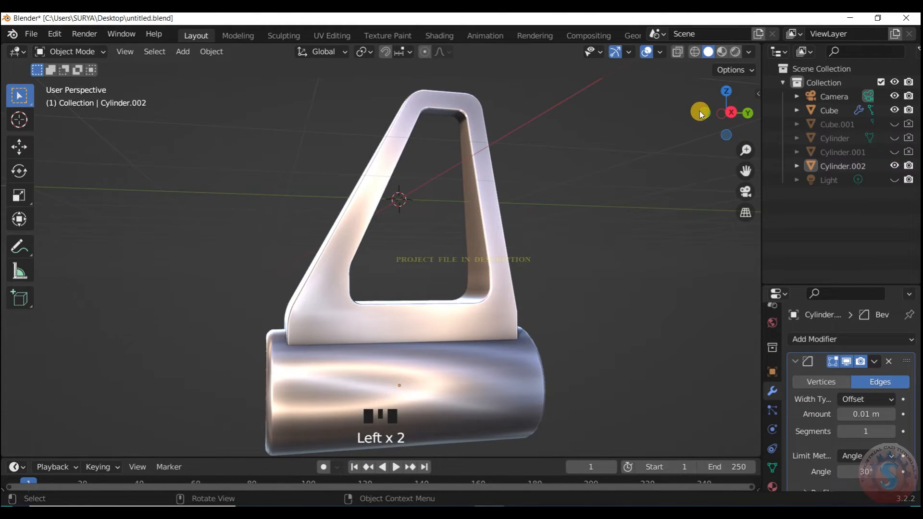
drag(702, 131, 673, 130)
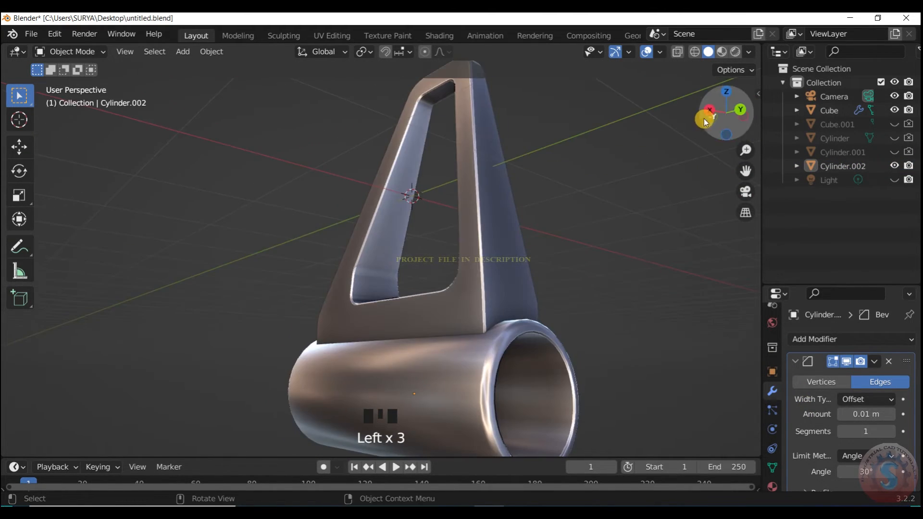
click(888, 362)
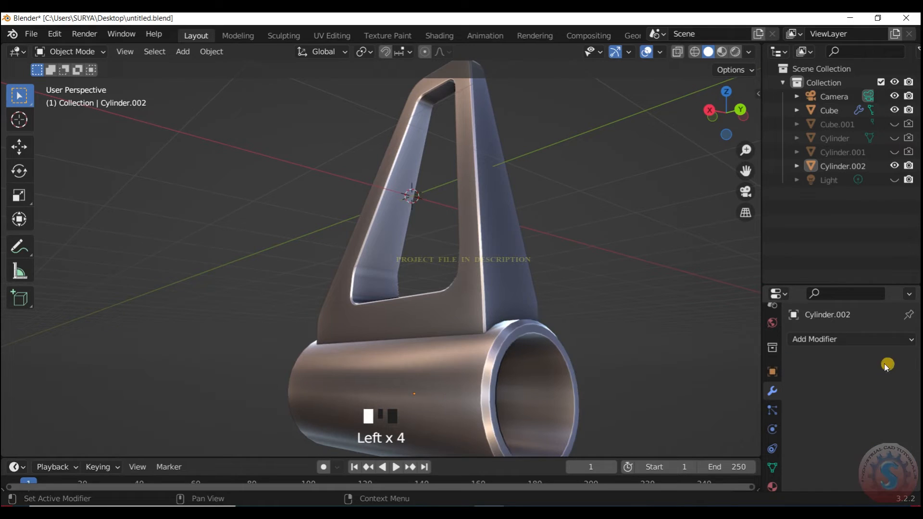
Apply Shade Smooth to the tapered frame and deselect it
right_click(461, 374)
click(437, 230)
click(489, 220)
right_click(485, 214)
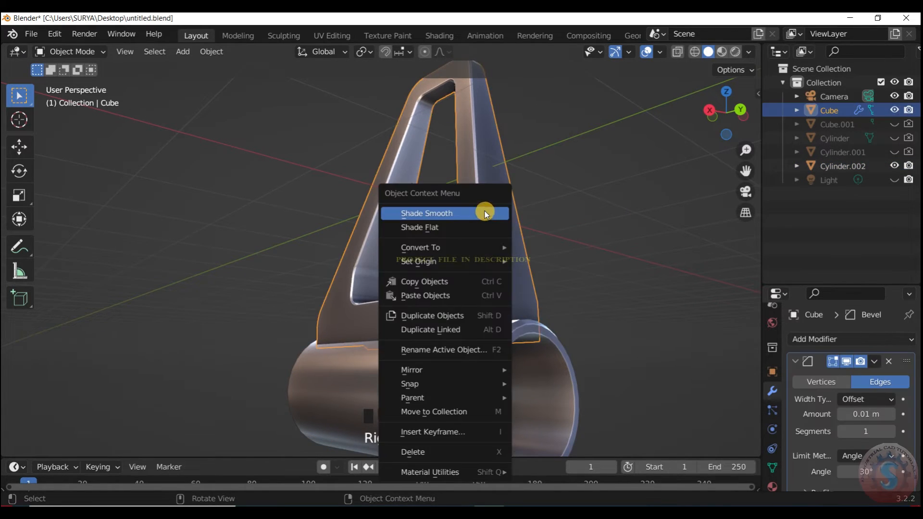
click(485, 213)
click(552, 154)
Apply the frame's Bevel modifier permanently to its mesh
scroll(552, 155, down, 3)
drag(721, 114, 686, 99)
click(874, 362)
click(859, 378)
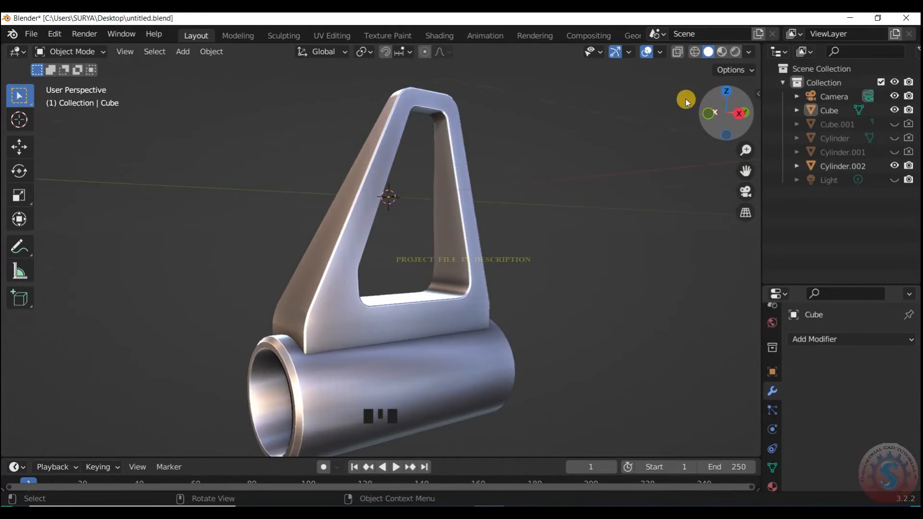
Check the bevelled model from the camera view and save untitled.blend
scroll(613, 189, down, 4)
key(KP_0)
key(KP_0)
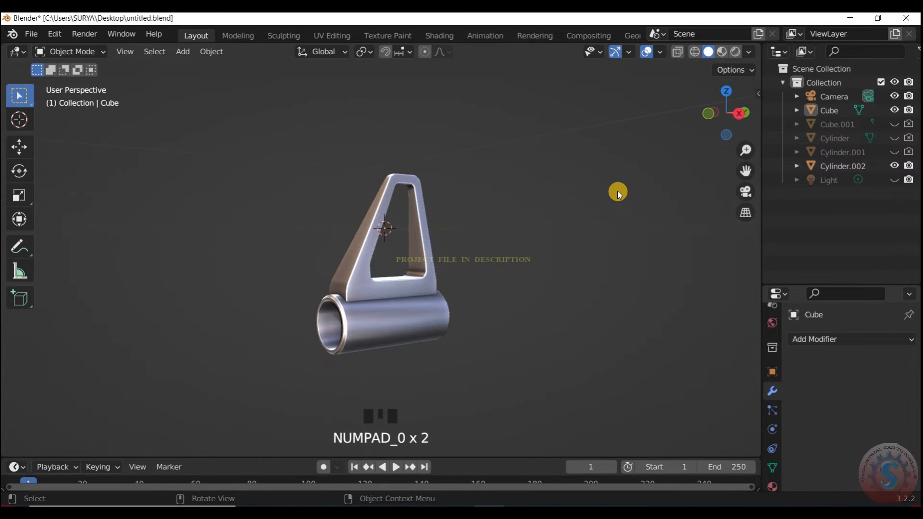
key(KP_0)
key(ctrl+s)
scroll(575, 152, down, 2)
scroll(440, 124, up, 2)
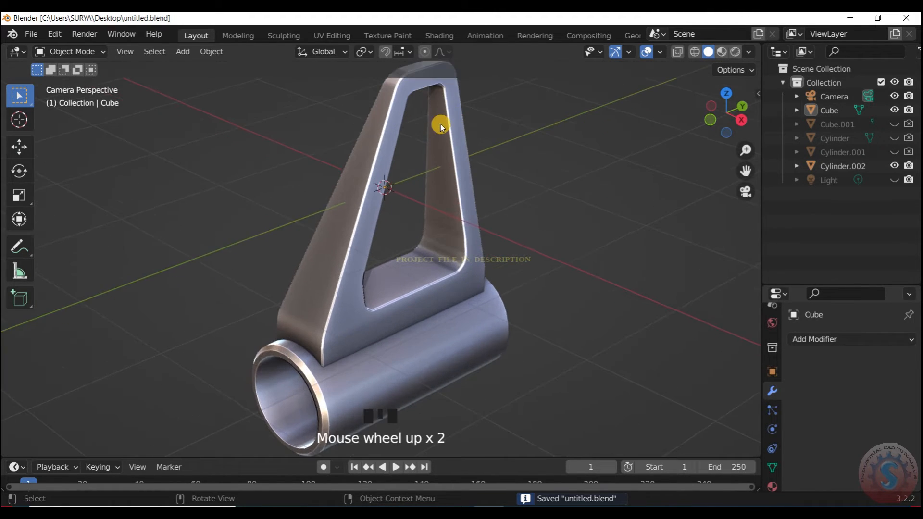
scroll(441, 124, up, 1)
scroll(441, 124, down, 3)
scroll(385, 192, up, 1)
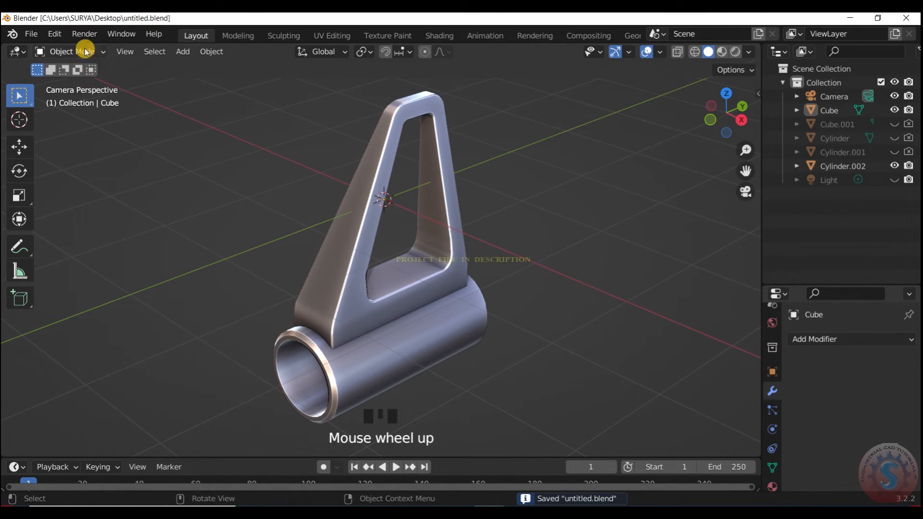
Look at the frame's mesh in Edit Mode and return to Object Mode
click(84, 34)
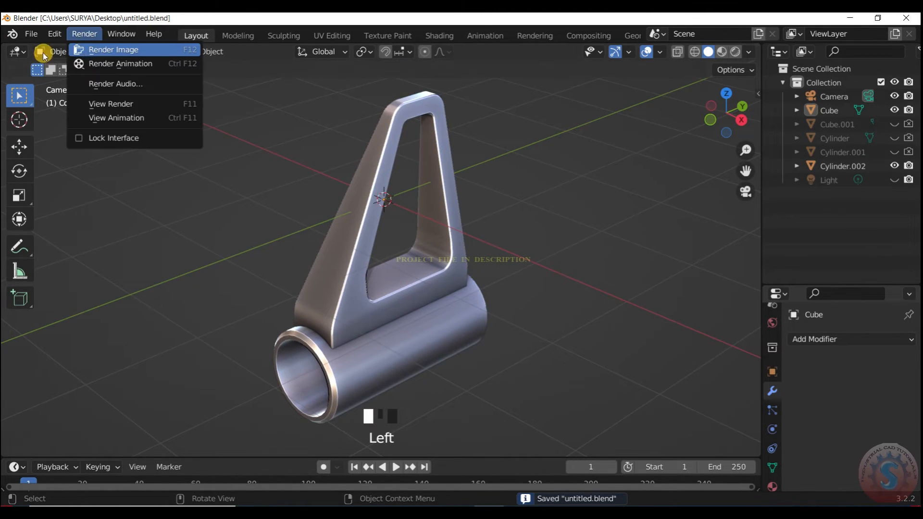
click(62, 51)
click(72, 80)
click(63, 51)
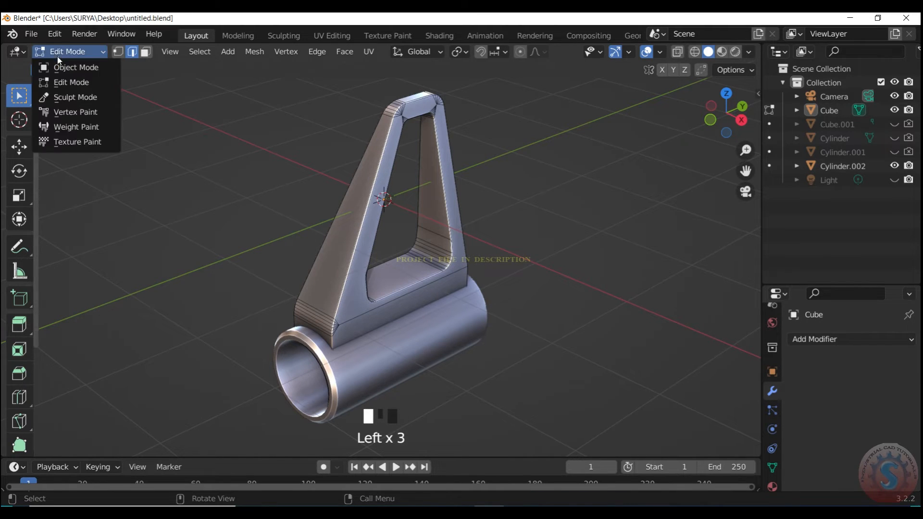
click(72, 66)
scroll(411, 231, down, 2)
scroll(420, 230, up, 2)
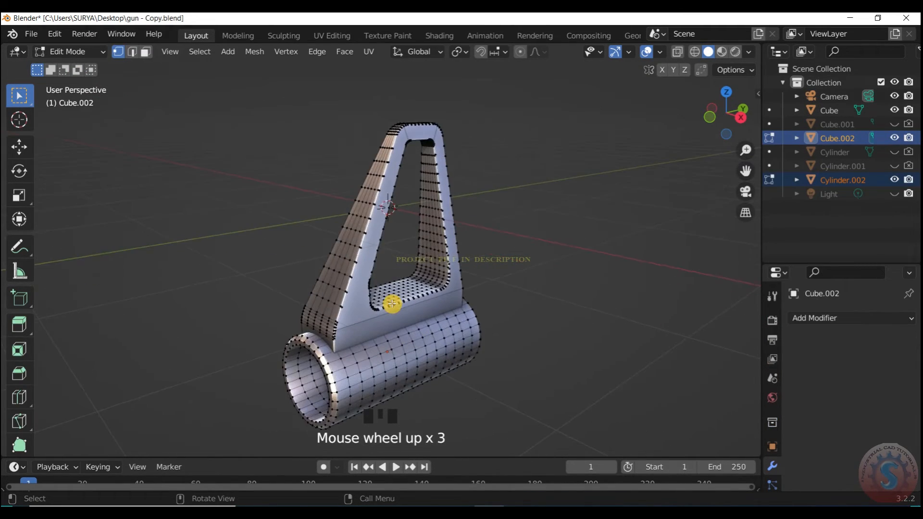
Examine the mesh vertices around the frame's opening and on the cylinder up close and from several sides
scroll(392, 304, up, 2)
drag(717, 129, 633, 165)
scroll(436, 329, up, 6)
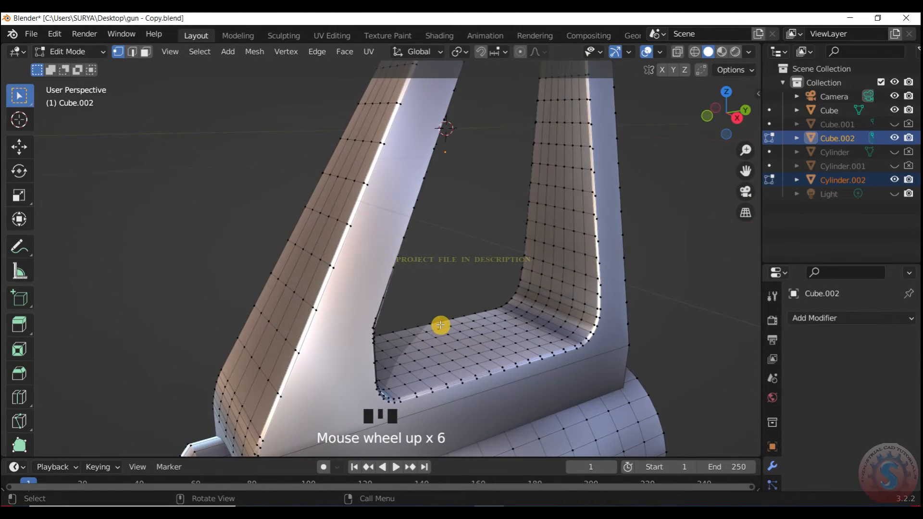
scroll(444, 323, down, 3)
scroll(444, 323, down, 2)
scroll(368, 274, up, 5)
scroll(397, 295, down, 3)
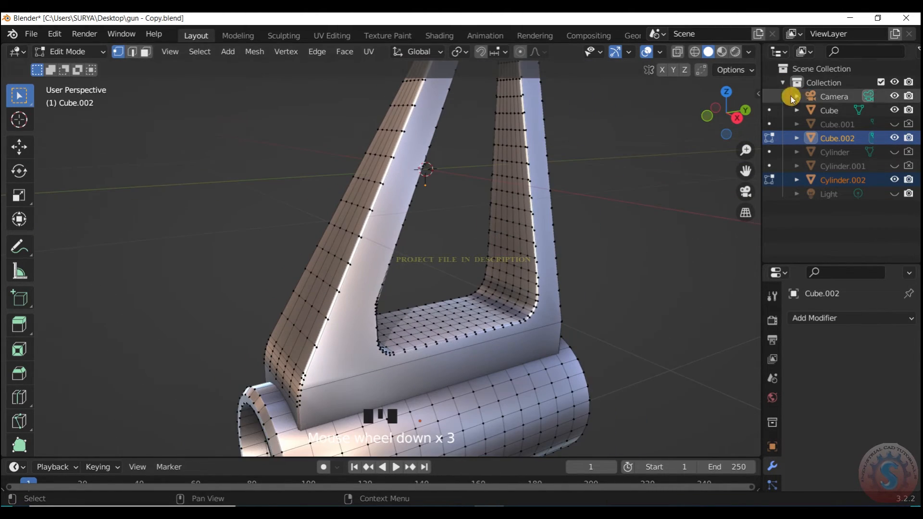
mouse_move(736, 112)
mouse_down()
mouse_move(743, 115)
mouse_move(731, 103)
mouse_move(738, 115)
mouse_move(725, 117)
mouse_up()
scroll(529, 154, down, 4)
scroll(725, 117, down, 3)
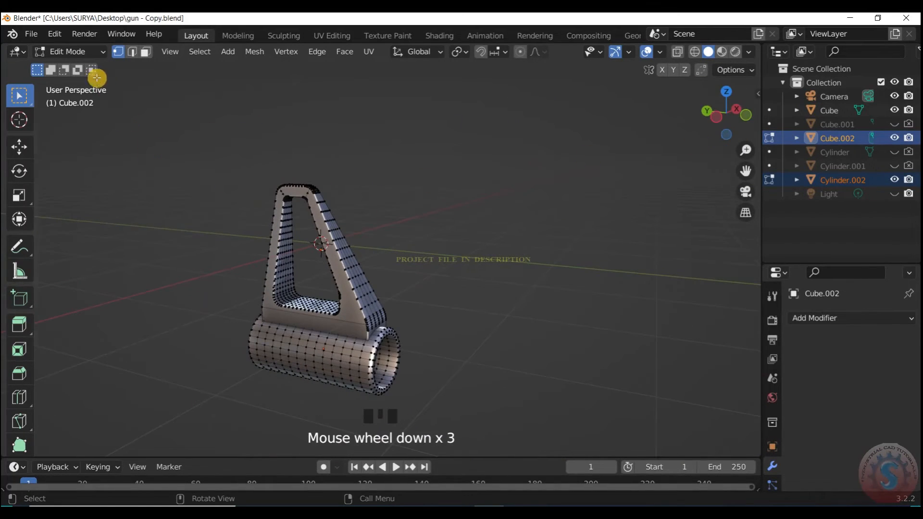
Inspect only the frame's mesh in Edit Mode from another angle and return to Object Mode
click(70, 51)
click(76, 68)
scroll(115, 87, up, 1)
click(84, 52)
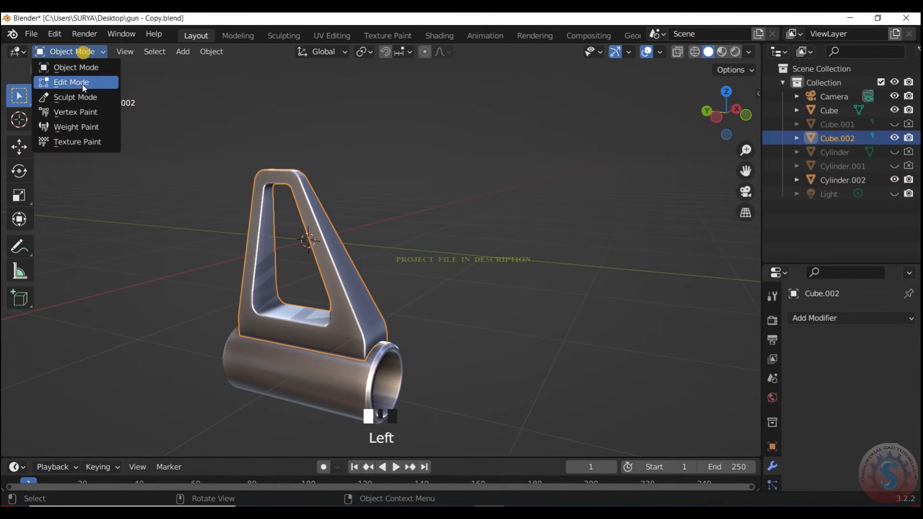
click(83, 83)
scroll(758, 109, up, 2)
drag(759, 109, 728, 108)
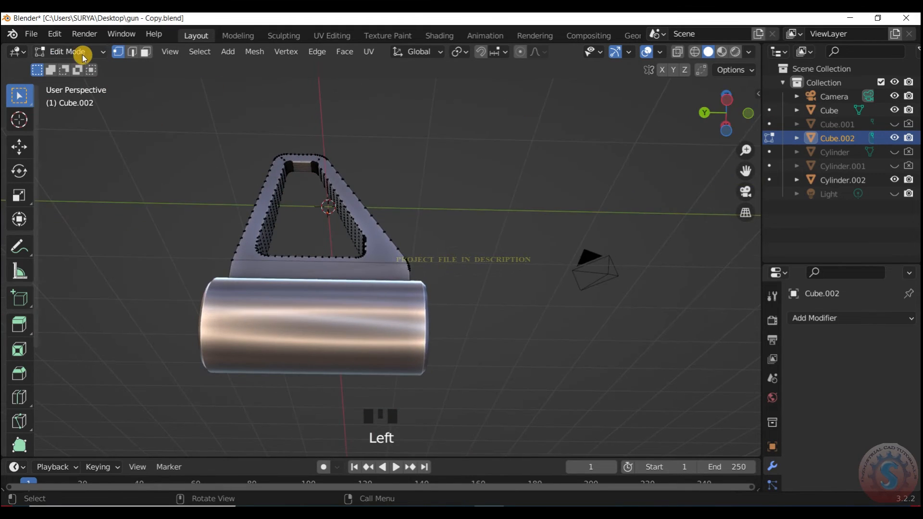
click(83, 54)
click(80, 60)
click(82, 52)
click(91, 65)
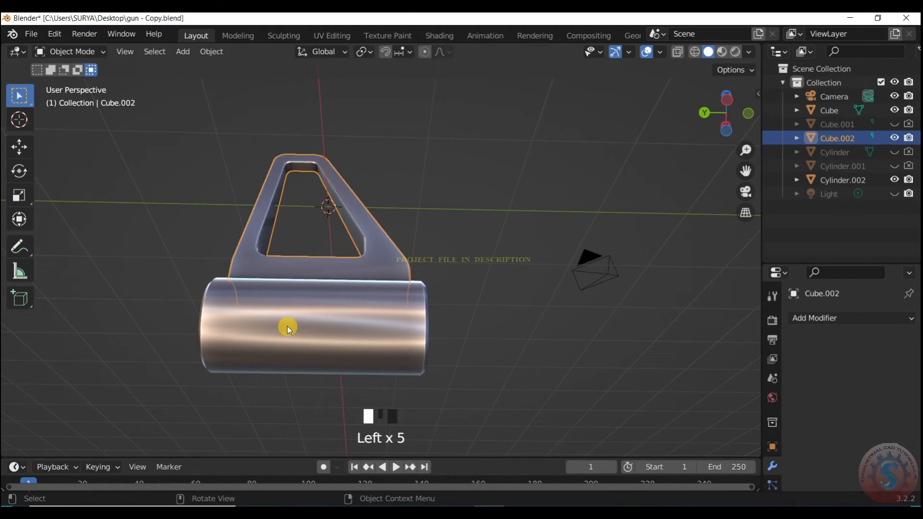
Inspect only the cylinder's mesh in Edit Mode and return to Object Mode
click(287, 326)
click(86, 52)
click(84, 83)
scroll(725, 109, up, 2)
drag(725, 110, 730, 111)
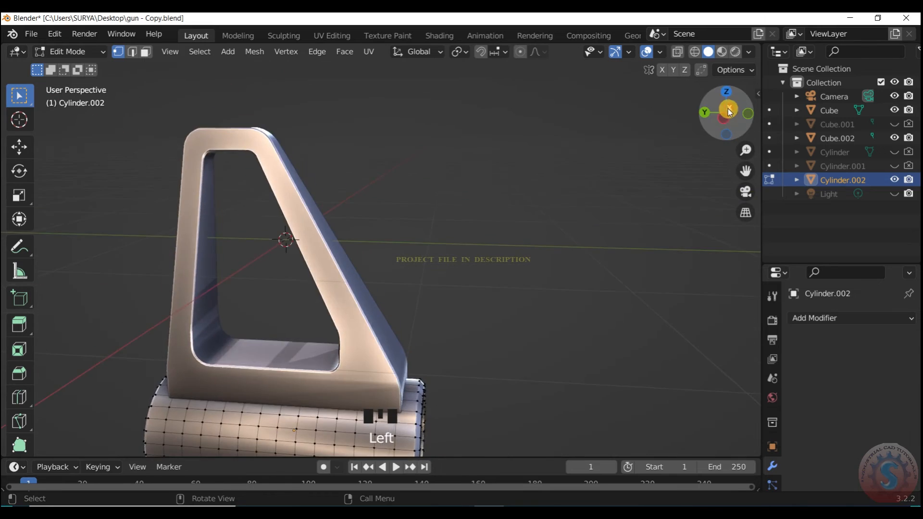
scroll(729, 109, down, 3)
click(90, 51)
click(90, 68)
Select the frame and cylinder together and show their meshes in Edit Mode
drag(458, 256, 267, 186)
shift+drag(436, 374, 366, 308)
click(72, 51)
click(75, 80)
Preview the meshes with the multicoloured normal MatCap and inspect them from other angles and through the camera
click(749, 51)
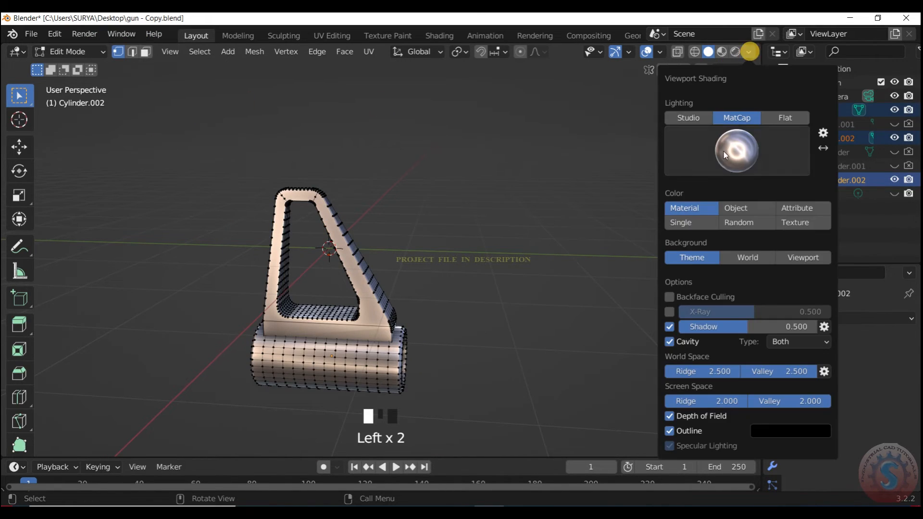
click(725, 154)
click(660, 200)
click(716, 166)
click(743, 199)
click(746, 164)
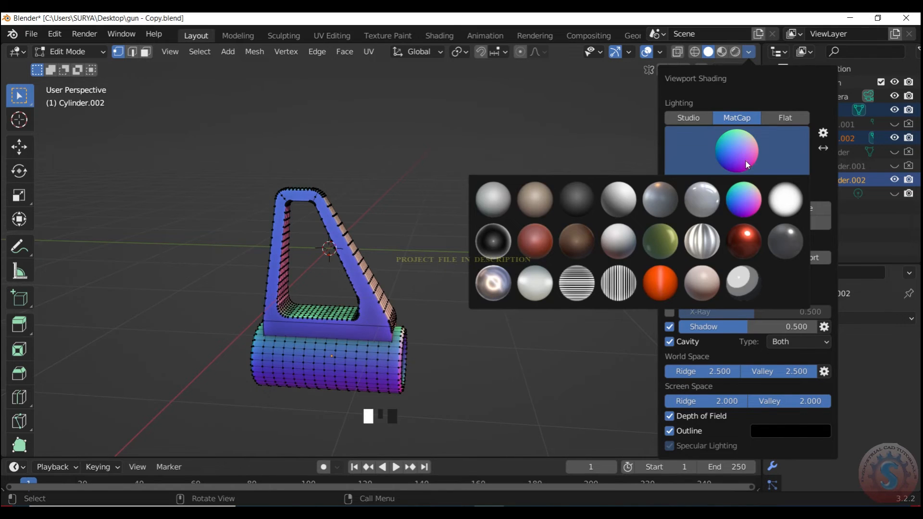
drag(718, 115, 483, 120)
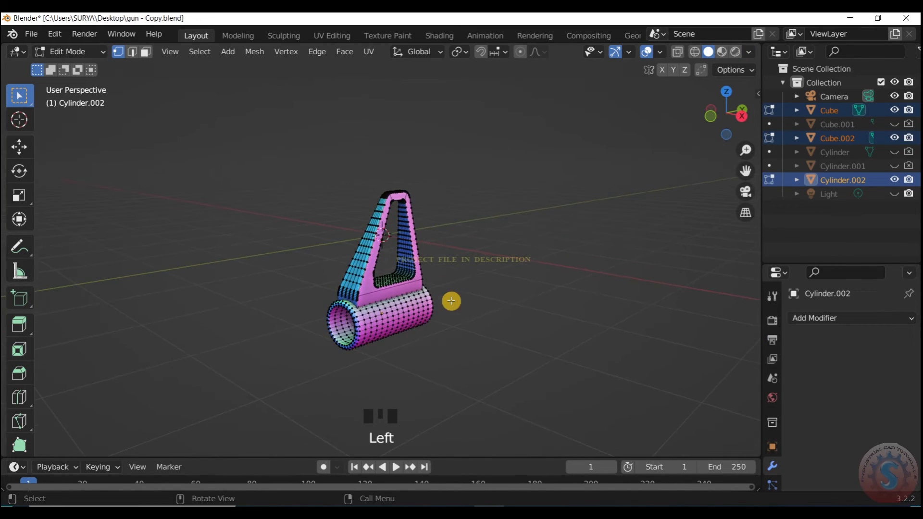
scroll(439, 270, up, 4)
scroll(729, 192, up, 2)
key(KP_0)
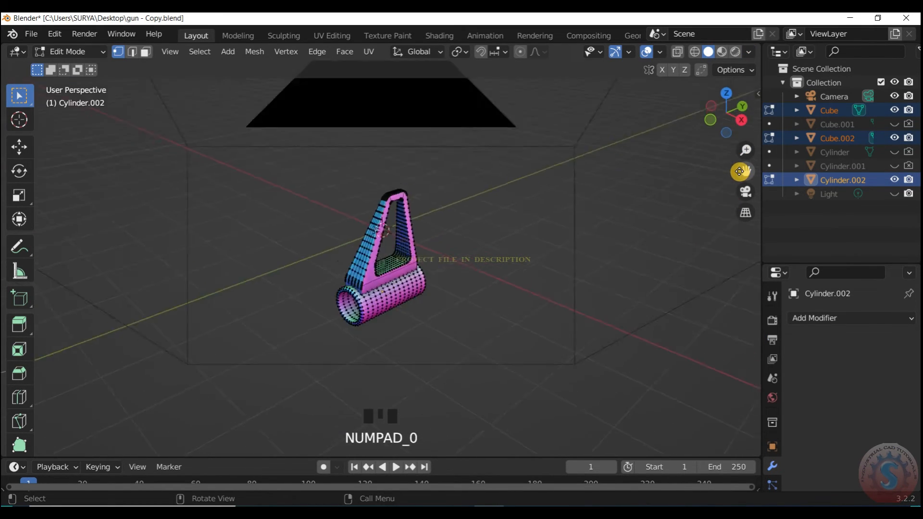
scroll(418, 279, down, 1)
scroll(419, 278, up, 1)
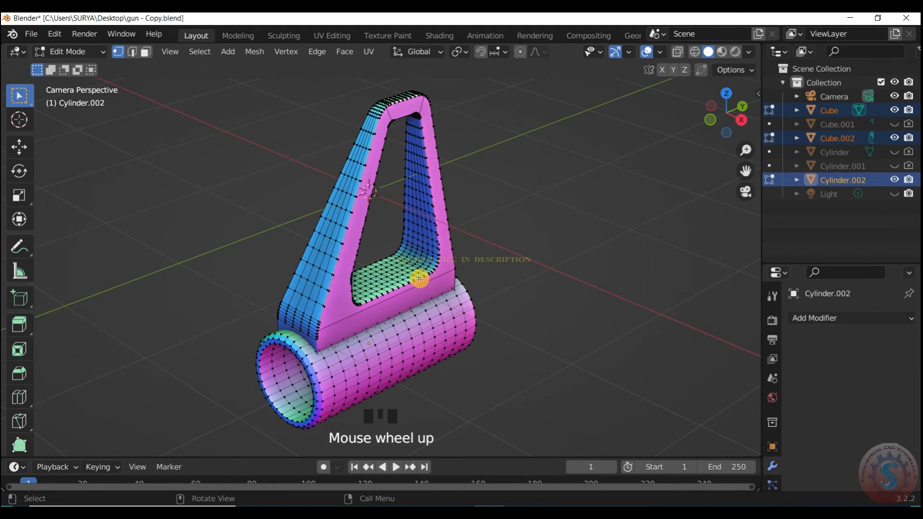
Try the white, dark glossy, metallic red and striped chrome MatCaps on the model
click(748, 52)
click(737, 151)
click(782, 195)
click(737, 150)
click(779, 243)
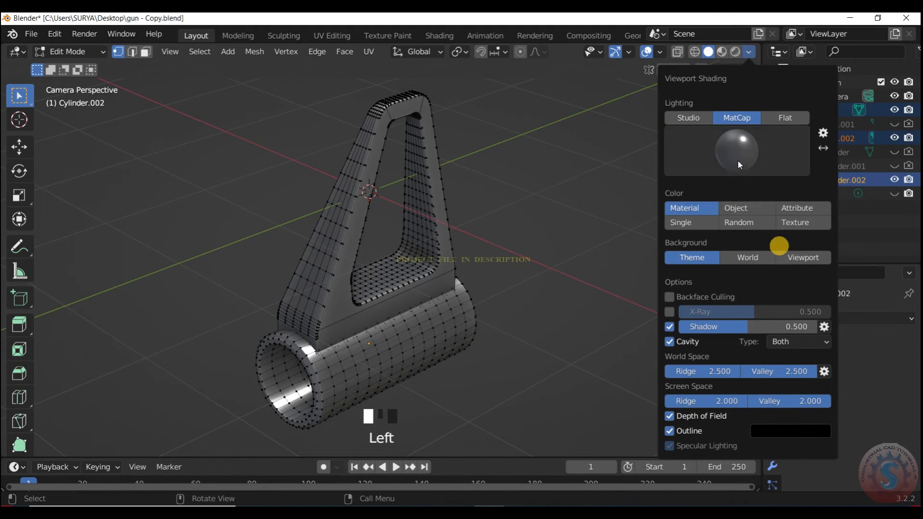
click(738, 159)
click(744, 240)
click(738, 153)
click(702, 241)
Compare the pearl grey, striped chrome, olive green, pale pink and grey toon MatCaps on the model
click(734, 151)
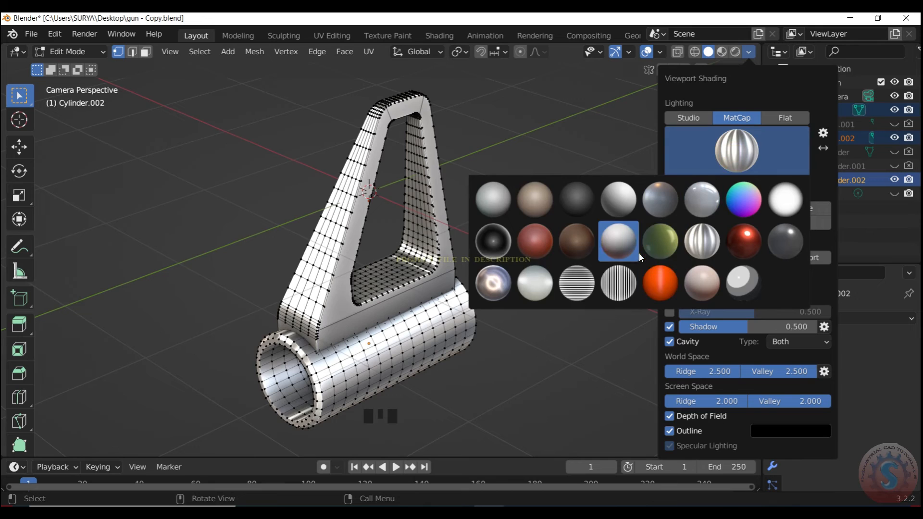
click(638, 252)
click(737, 151)
click(702, 241)
click(737, 150)
click(660, 241)
click(737, 151)
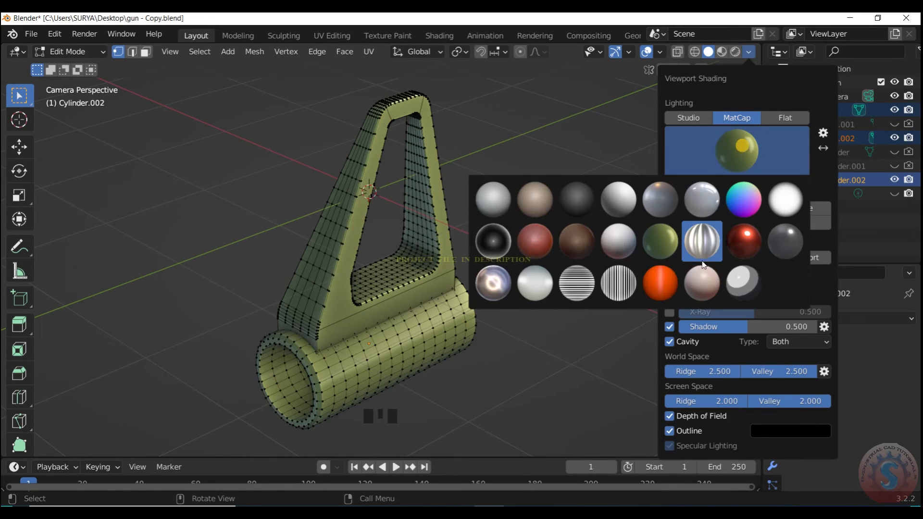
click(702, 282)
click(737, 150)
click(739, 284)
Compare the pale ceramic and plain grey MatCaps and switch the viewport to the polished metal one
click(737, 150)
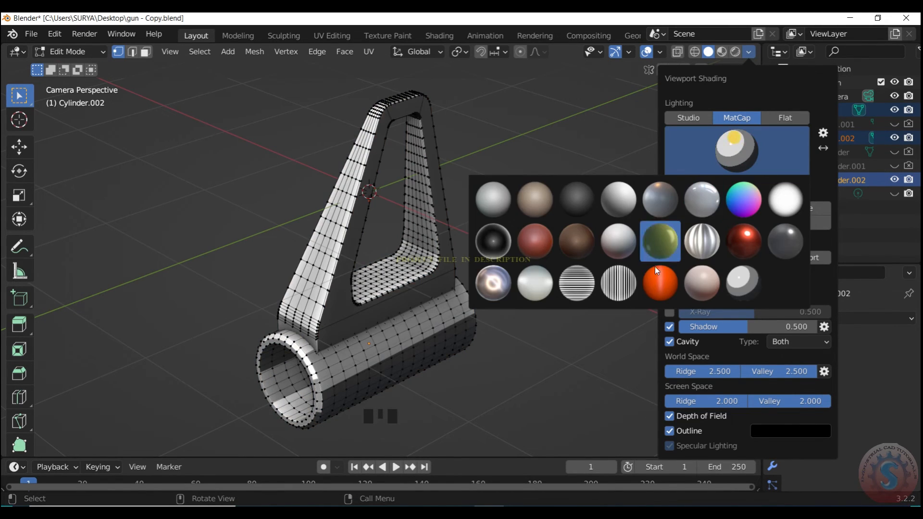
click(508, 290)
click(728, 151)
click(540, 286)
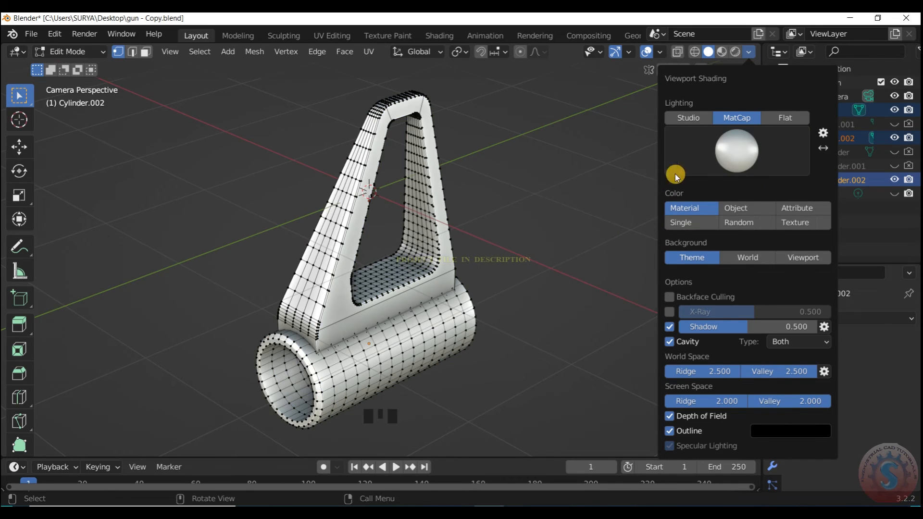
click(675, 174)
click(512, 284)
click(772, 139)
click(541, 286)
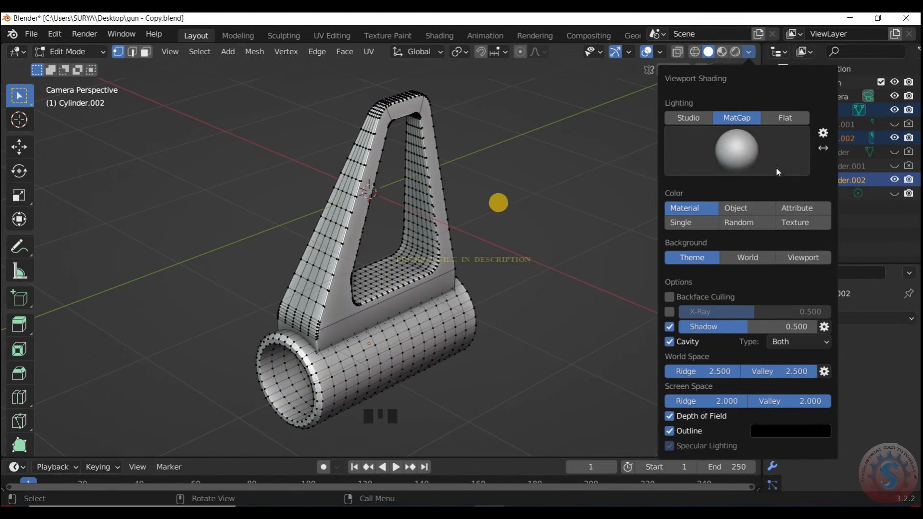
click(776, 167)
click(742, 152)
click(741, 151)
click(510, 286)
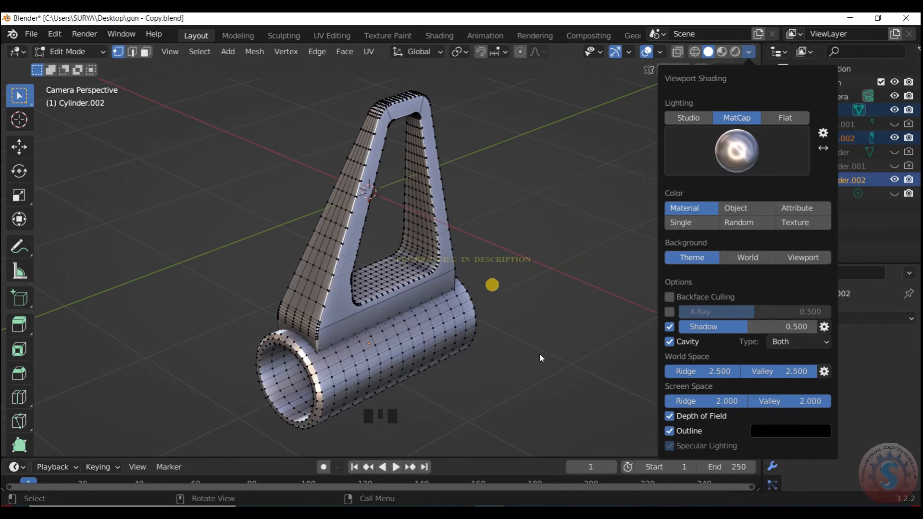
Check the metallic meshes through the camera, return to Object Mode, and deselect all parts
scroll(617, 242, down, 2)
drag(715, 142, 668, 146)
scroll(388, 300, up, 3)
key(KP_0)
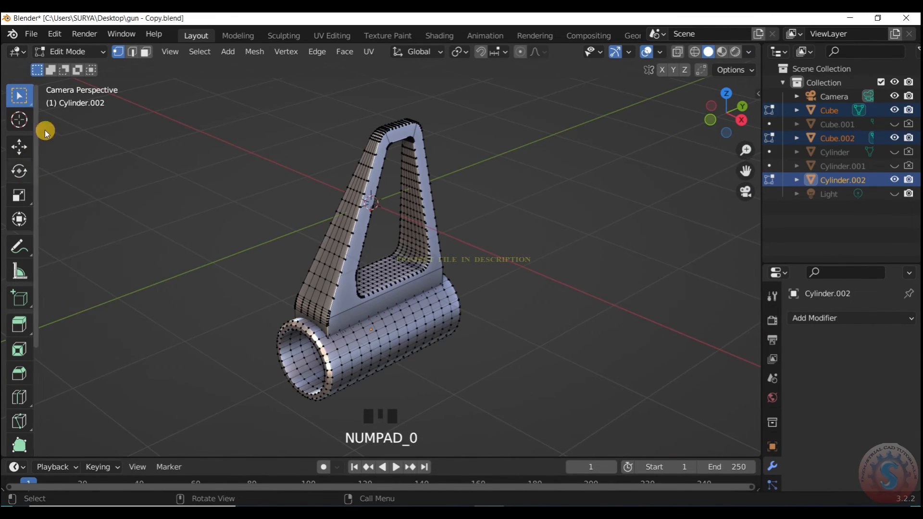
click(67, 52)
click(73, 65)
click(610, 154)
scroll(323, 319, down, 1)
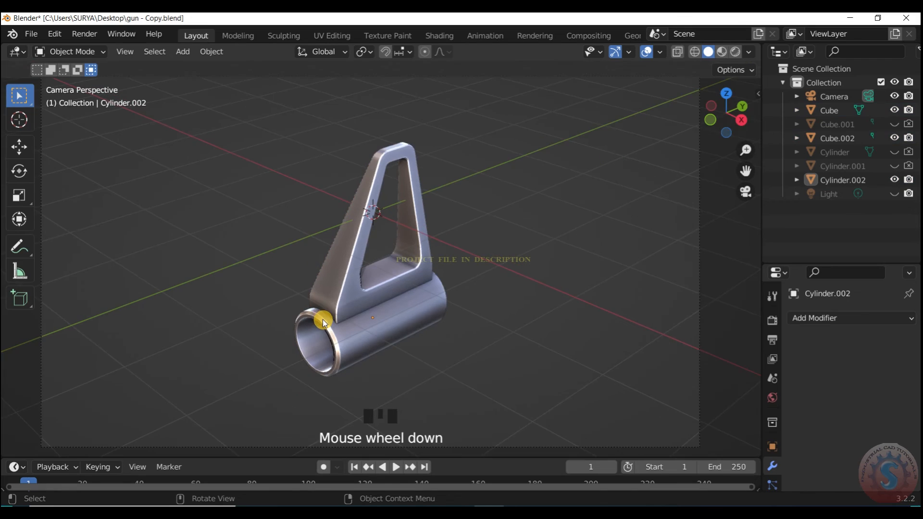
scroll(322, 319, up, 2)
Preview the model with the metallic red MatCap and inspect it up close and through the camera
click(749, 51)
click(727, 151)
click(742, 237)
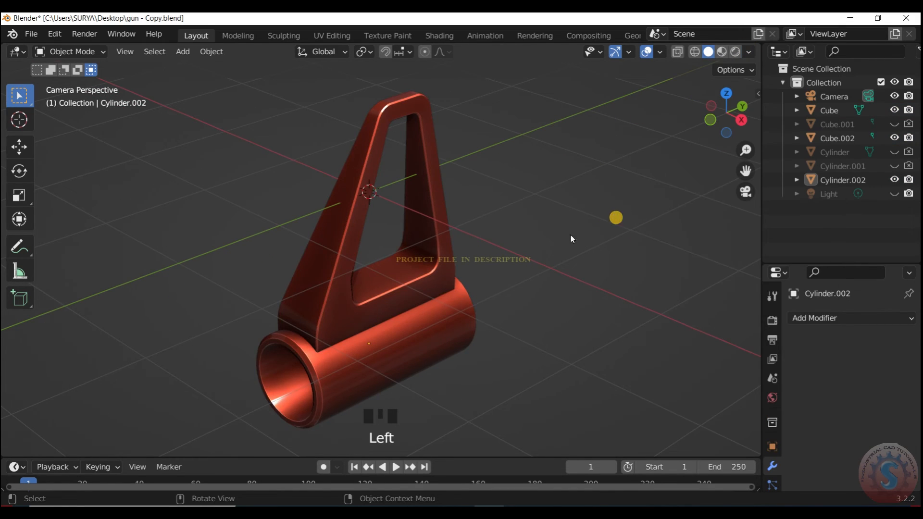
scroll(362, 344, up, 8)
scroll(448, 246, down, 8)
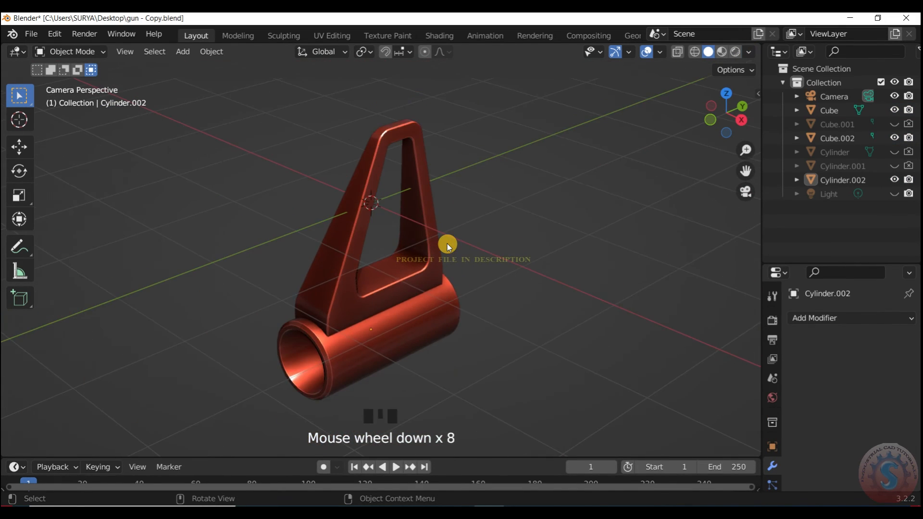
mouse_move(723, 114)
mouse_down()
mouse_move(717, 120)
mouse_move(740, 118)
mouse_up()
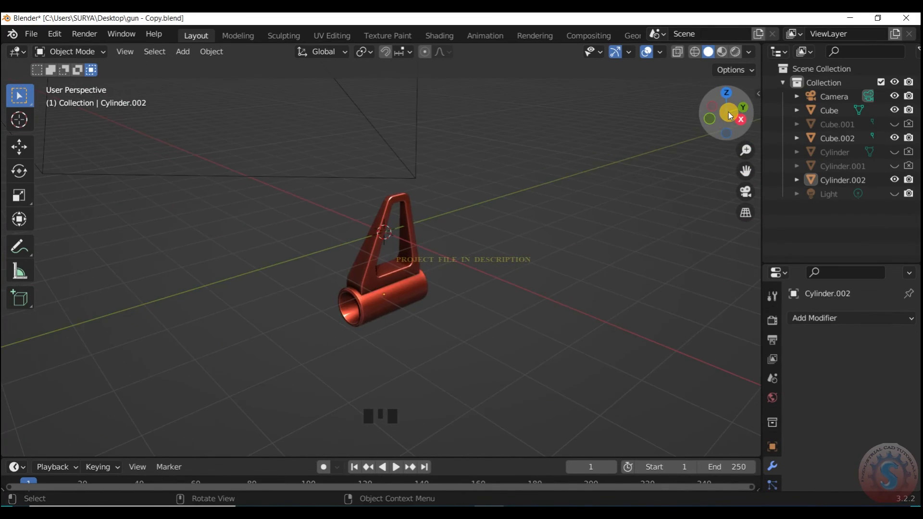
key(KP_0)
scroll(441, 357, up, 2)
scroll(440, 356, down, 2)
Try the white and red MatCaps once more and set the viewport MatCap to polished metal
click(749, 51)
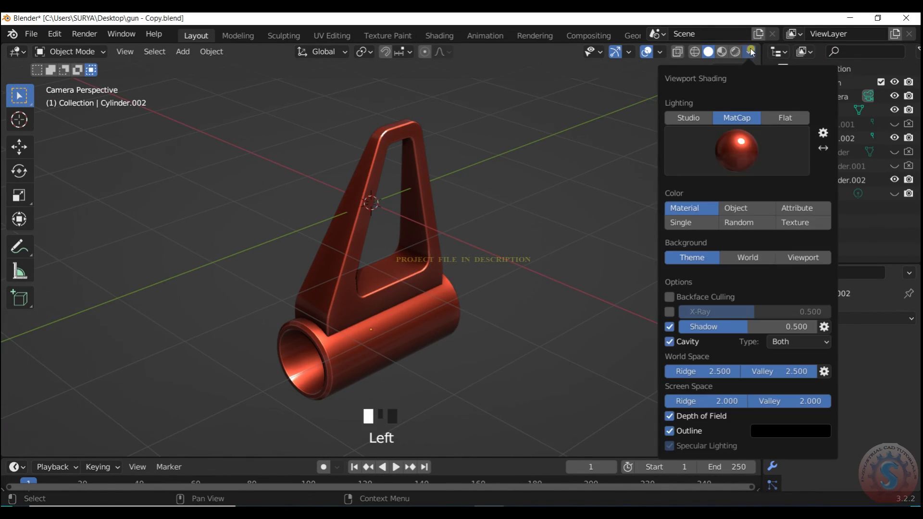
click(750, 144)
click(785, 201)
click(746, 160)
click(744, 241)
click(721, 158)
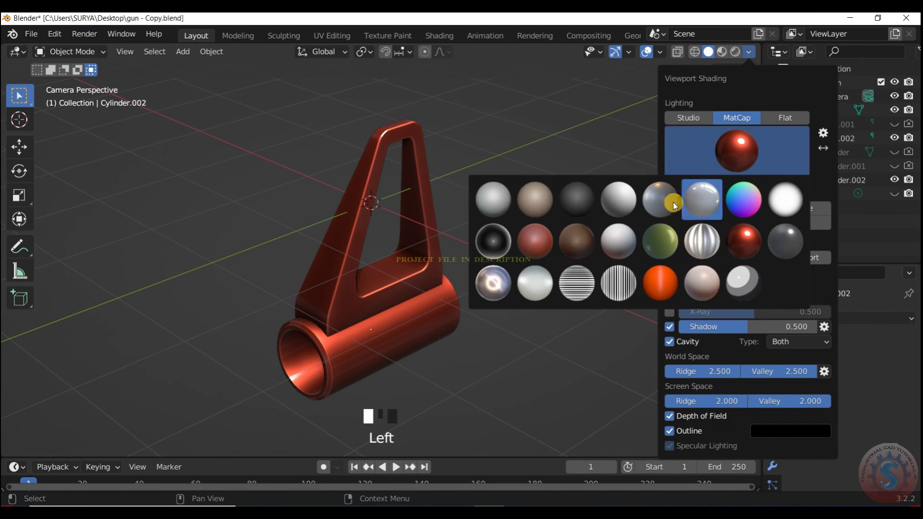
click(478, 294)
scroll(504, 269, down, 2)
scroll(431, 321, up, 2)
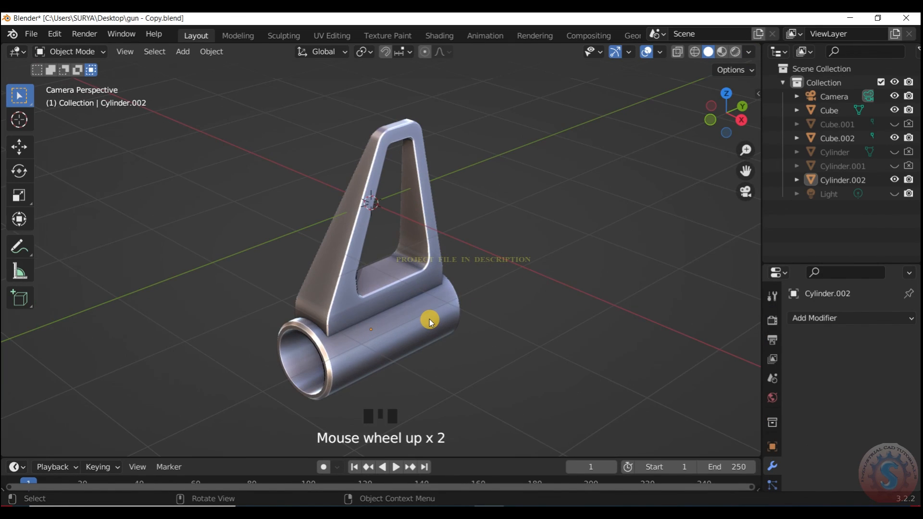